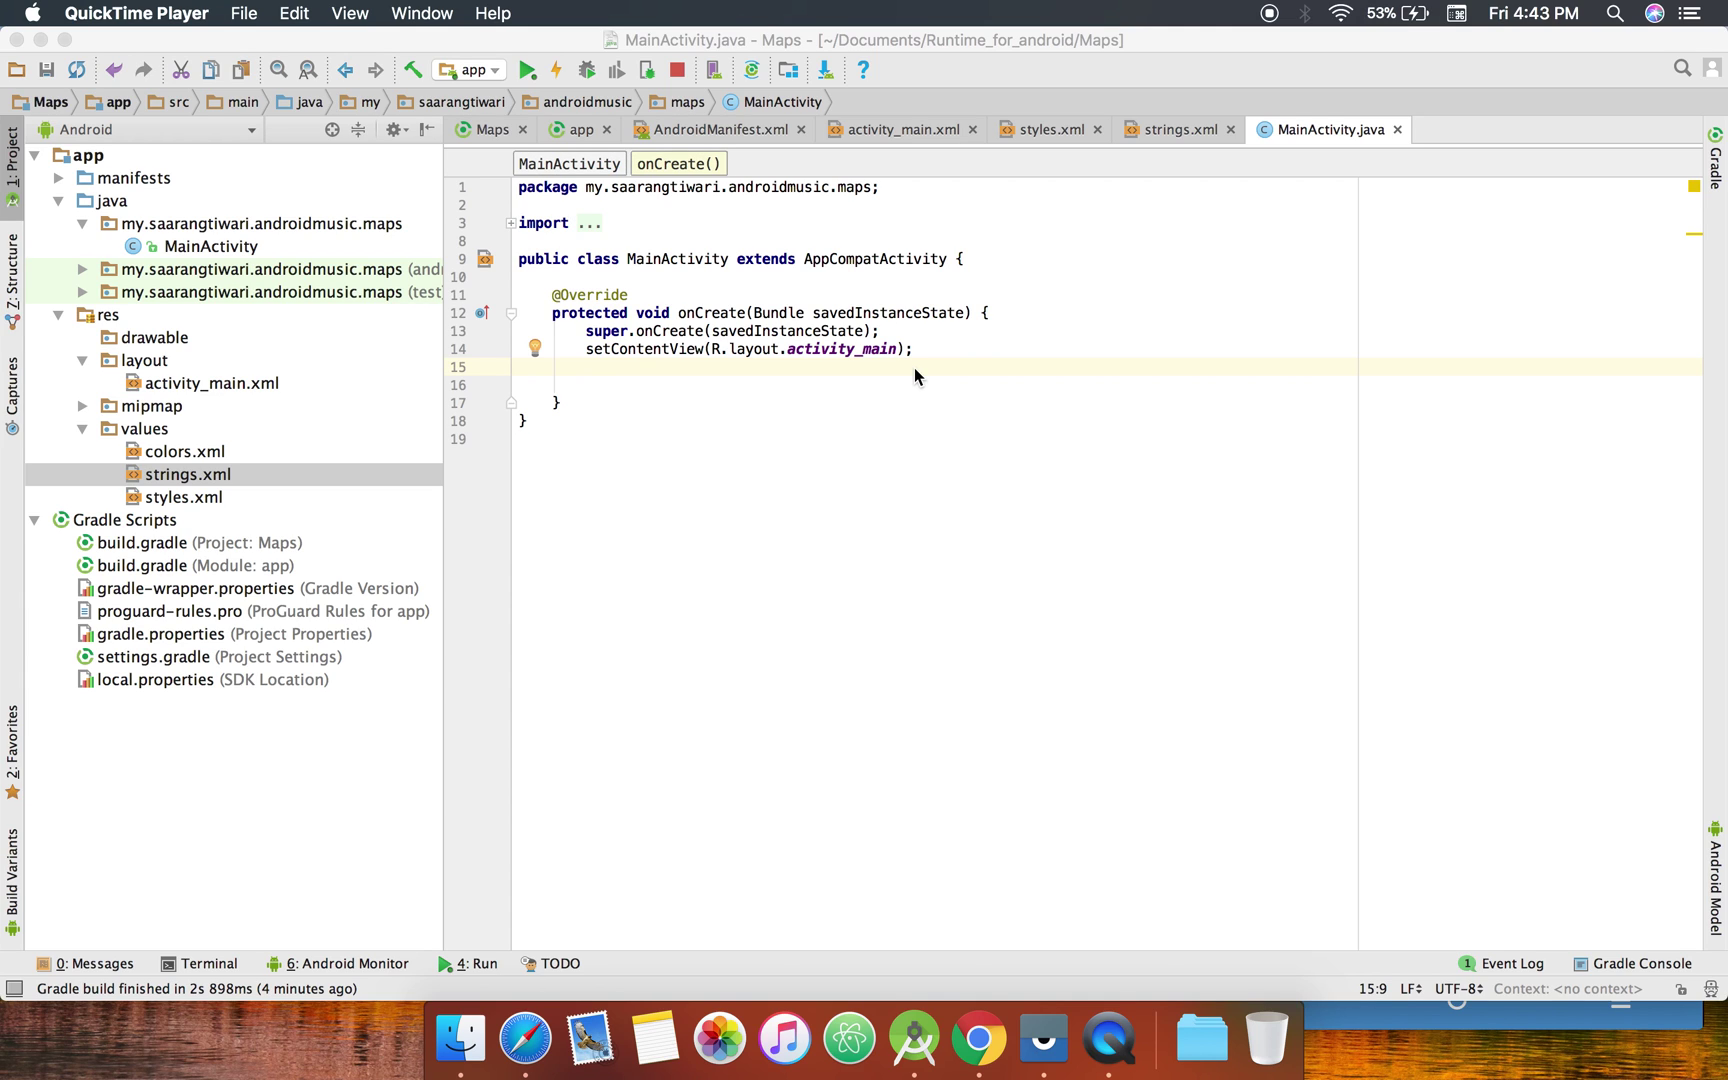
Select the featureServiceURL string in the strings resource and launch the Maps app run
double_click(212, 475)
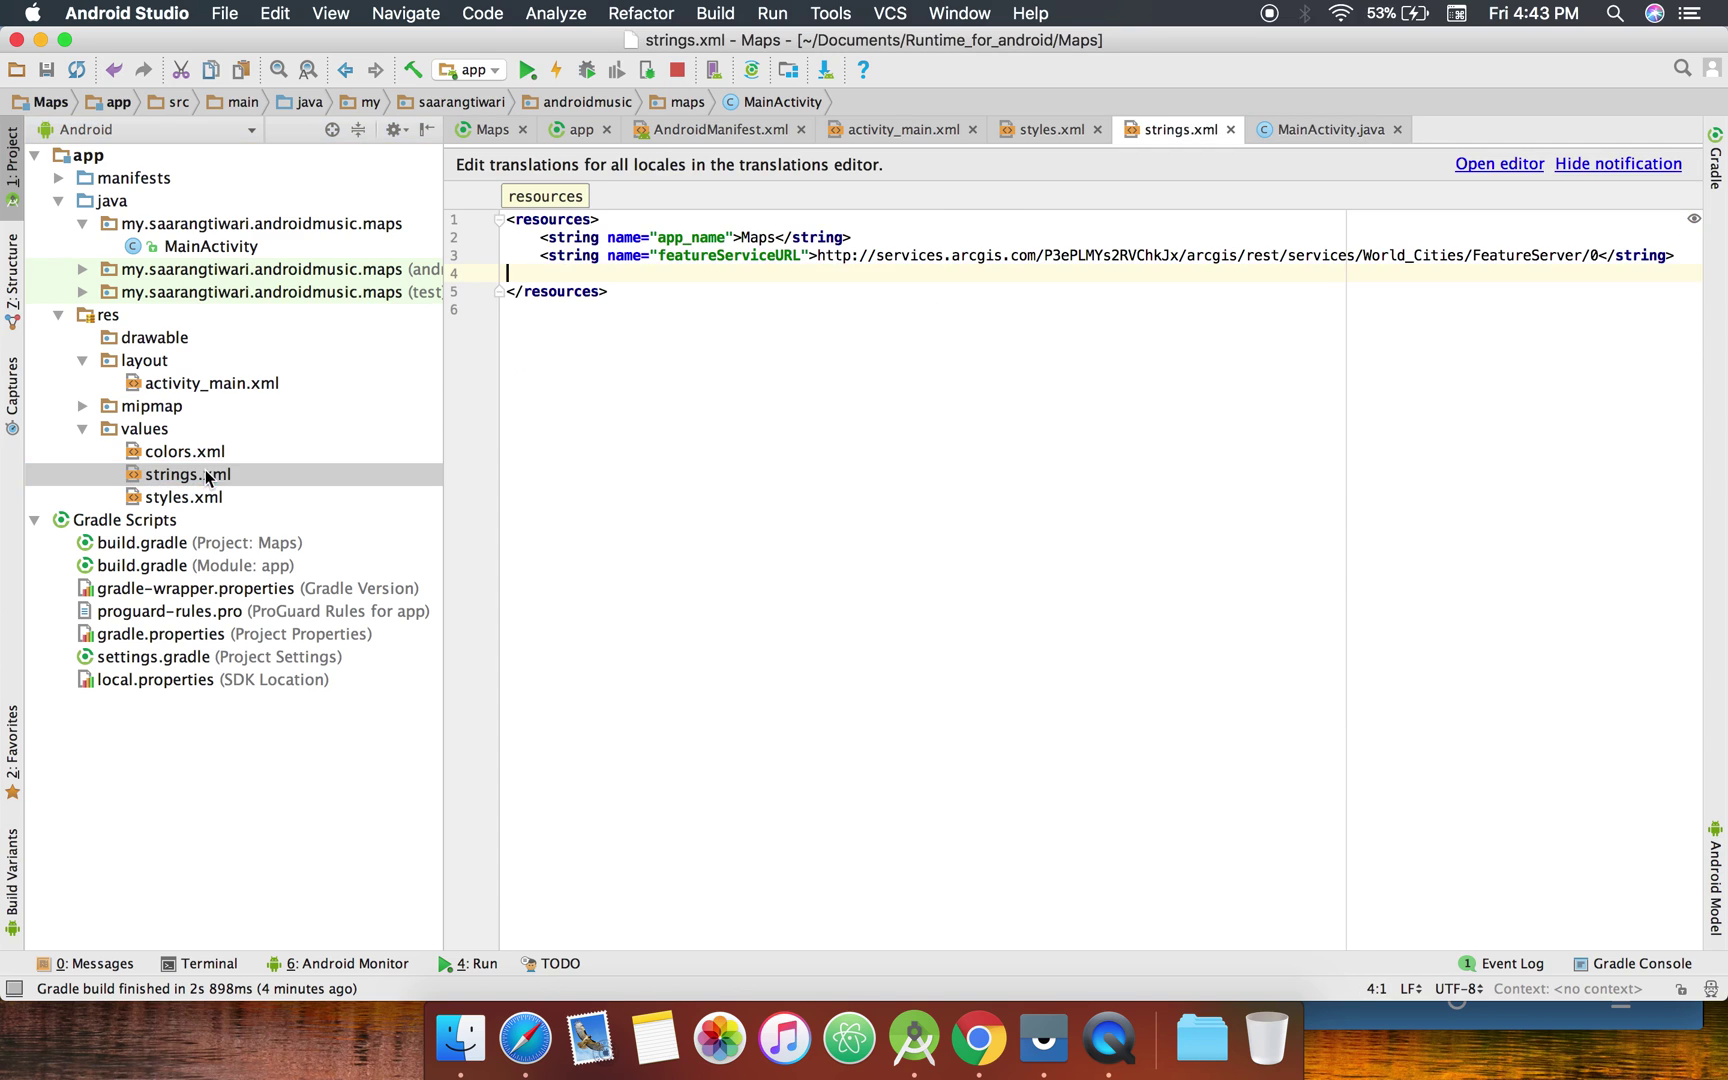
left_click(819, 255)
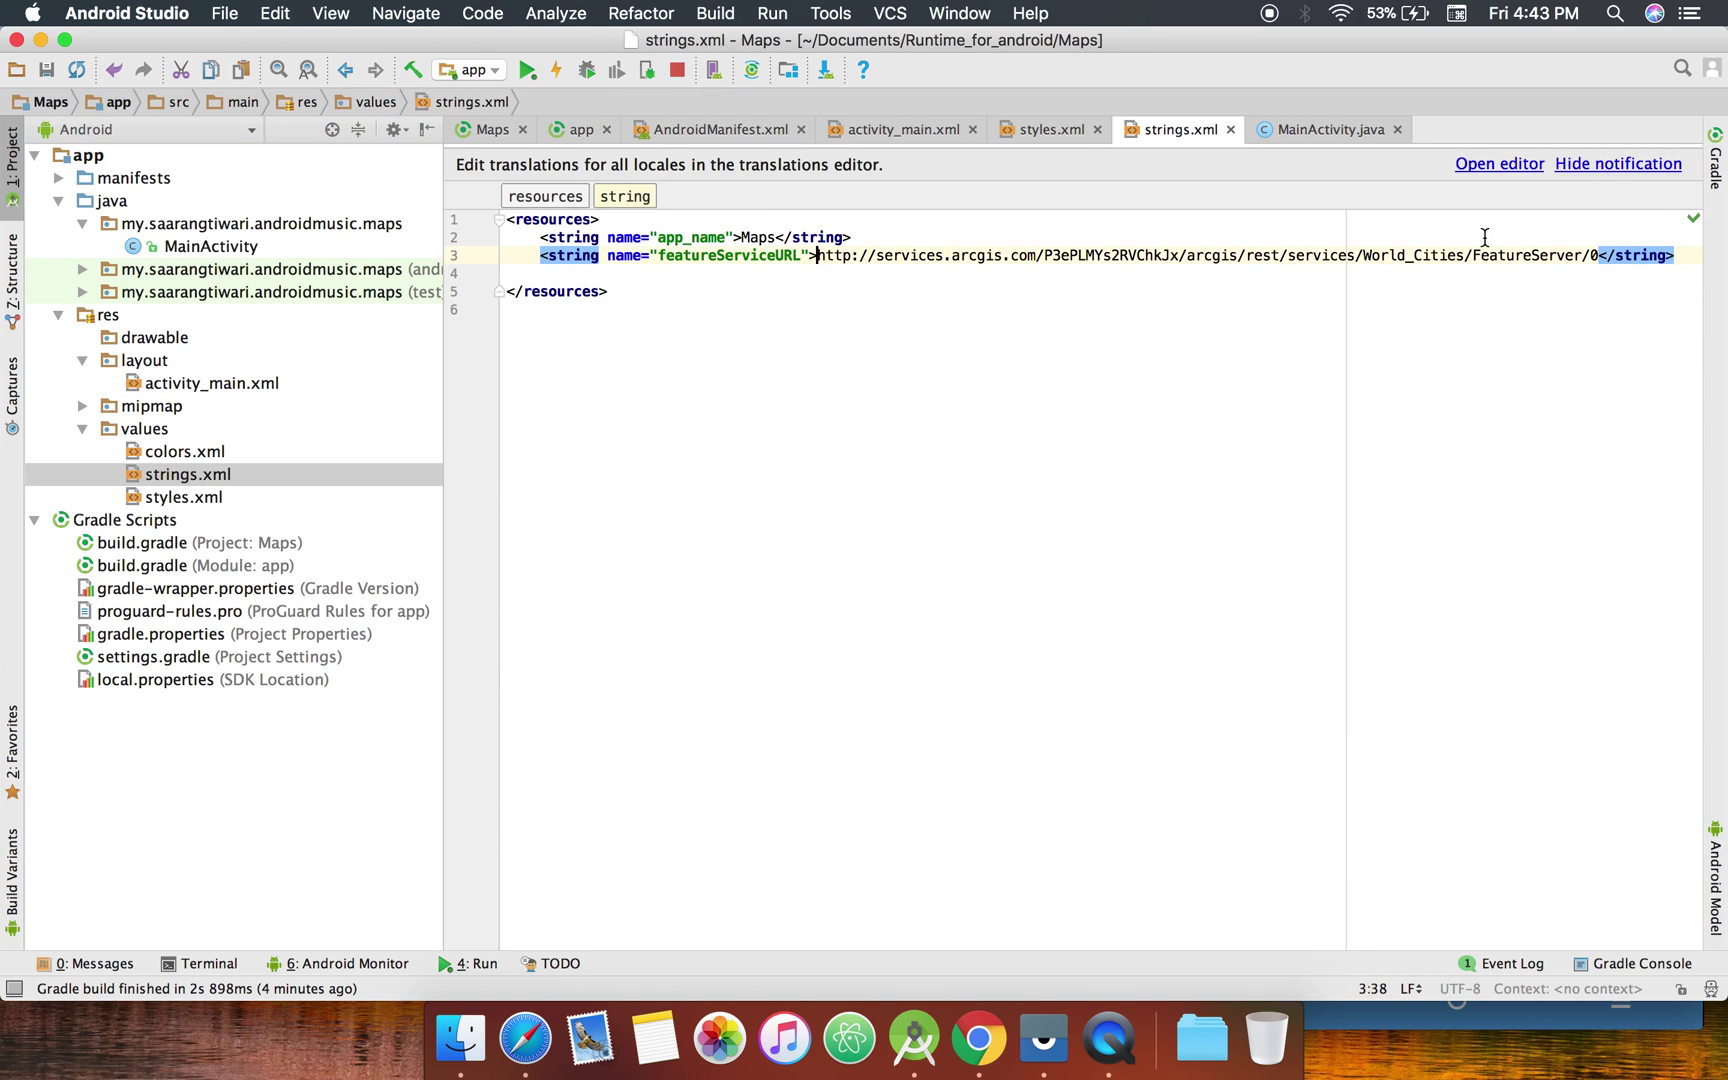
left_click(1600, 255, "shift")
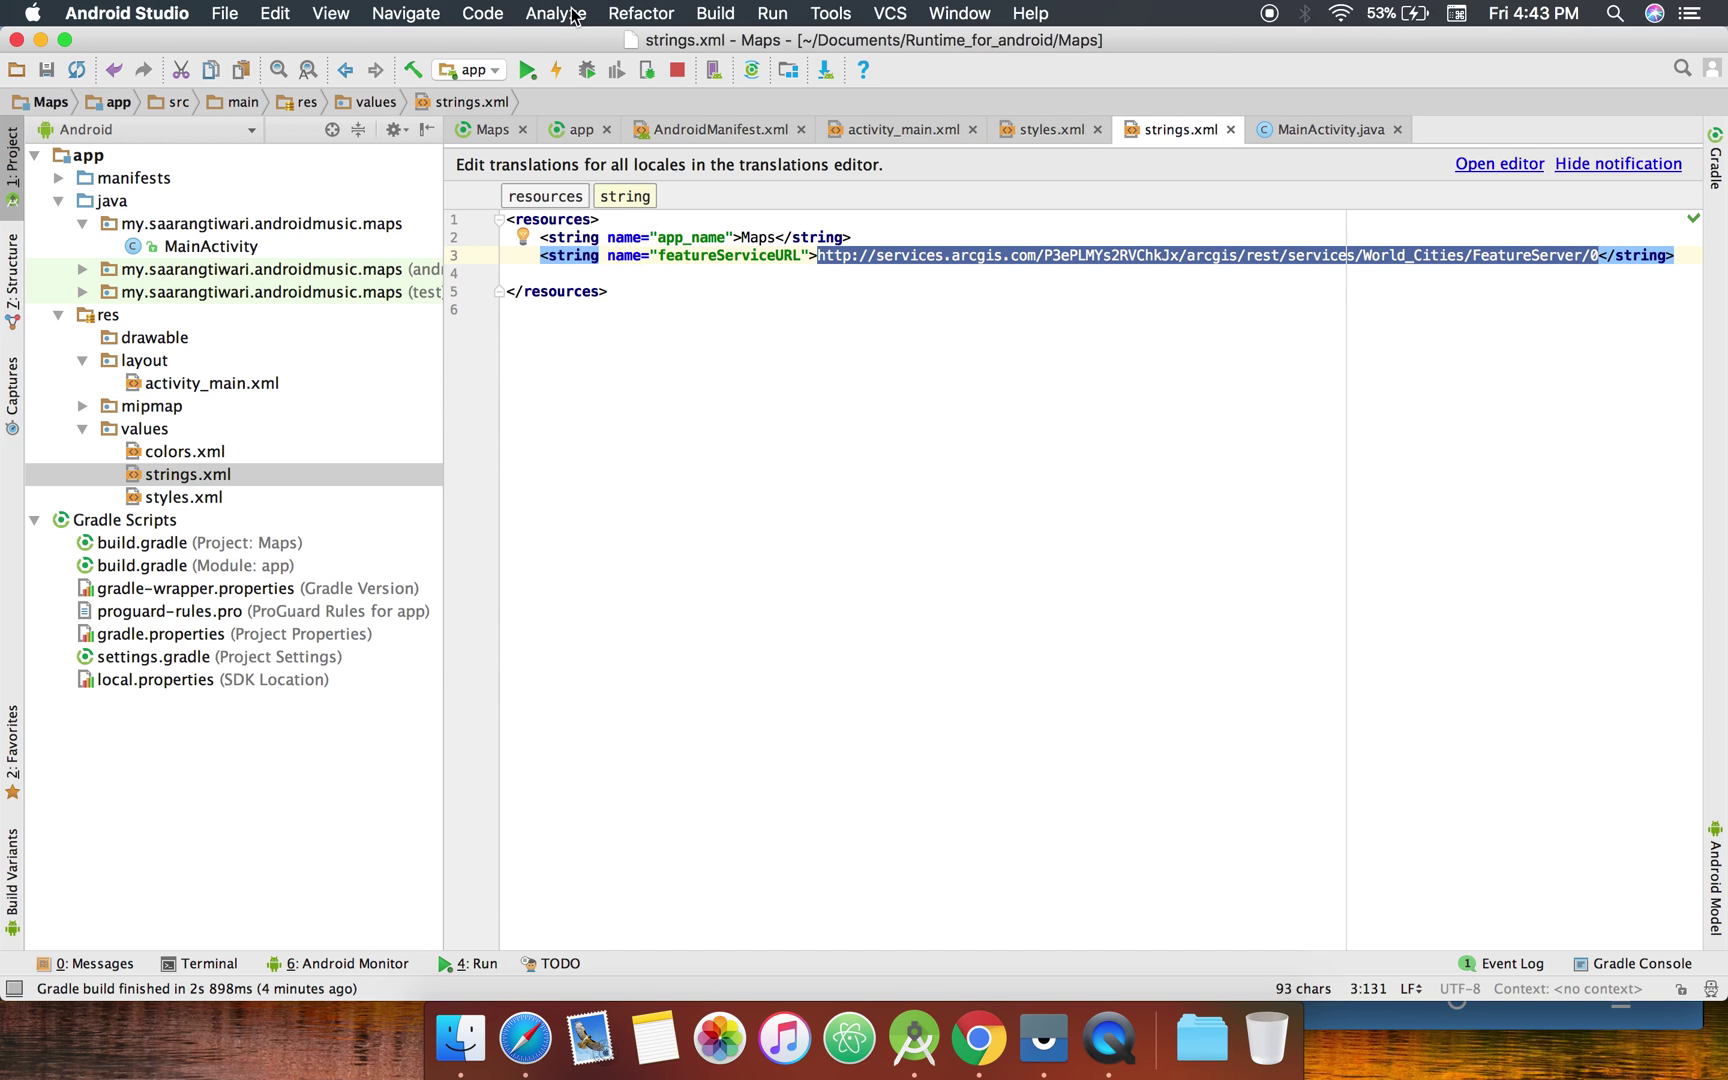
left_click(526, 70)
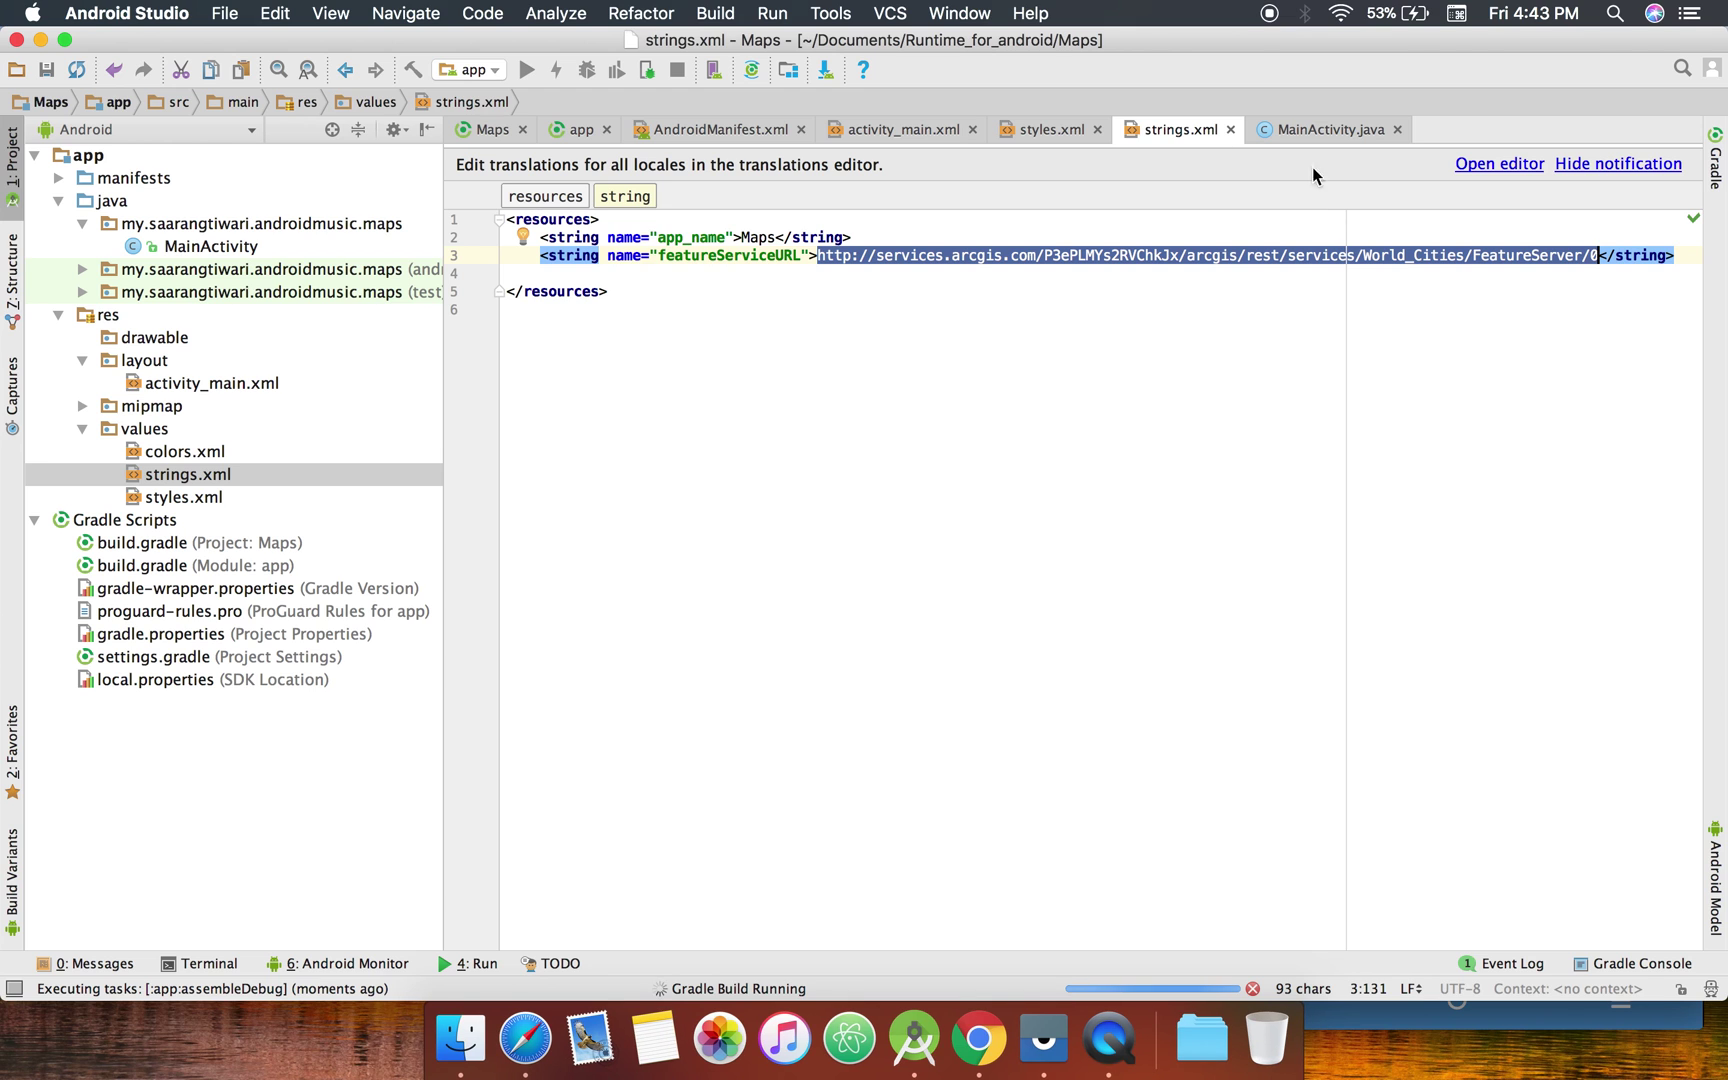
Move the IDE window aside to watch the app show the world basemap, then restore it
mouse_move(1221, 38)
left_mouse_down()
mouse_move(829, 49)
mouse_move(1274, 49)
left_mouse_up()
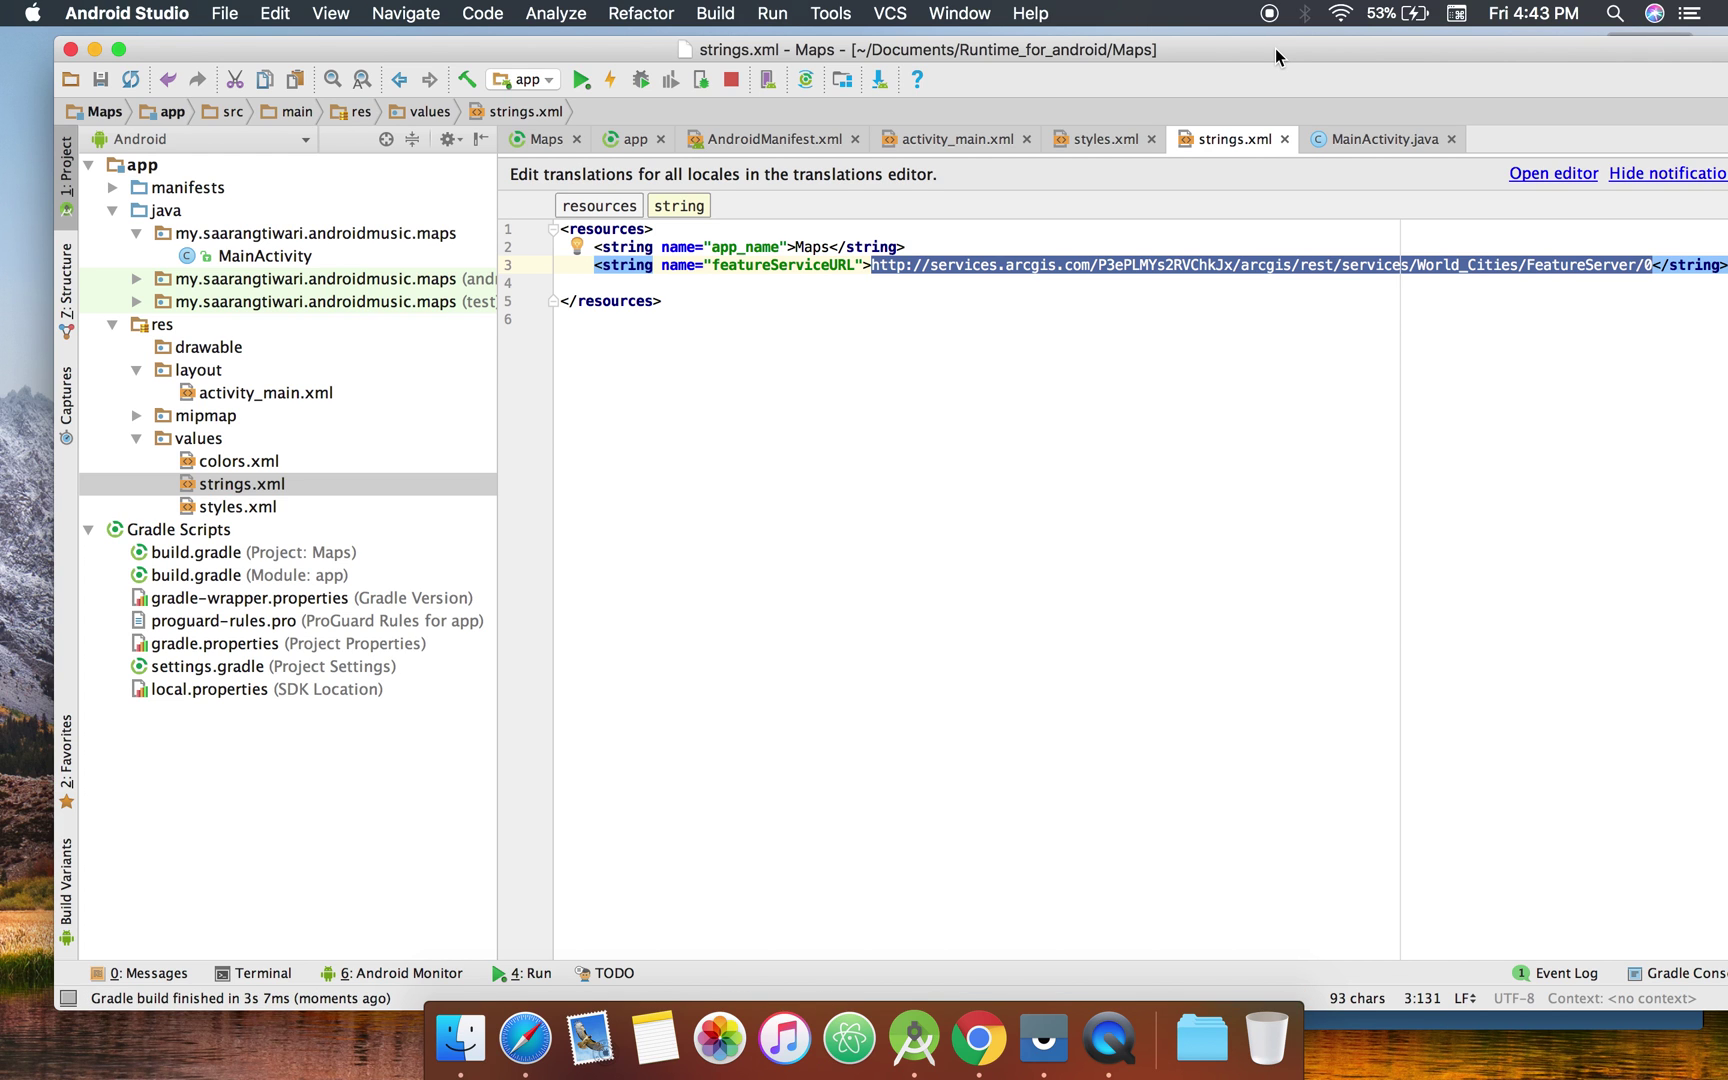
left_click_drag(1275, 49, 716, 38)
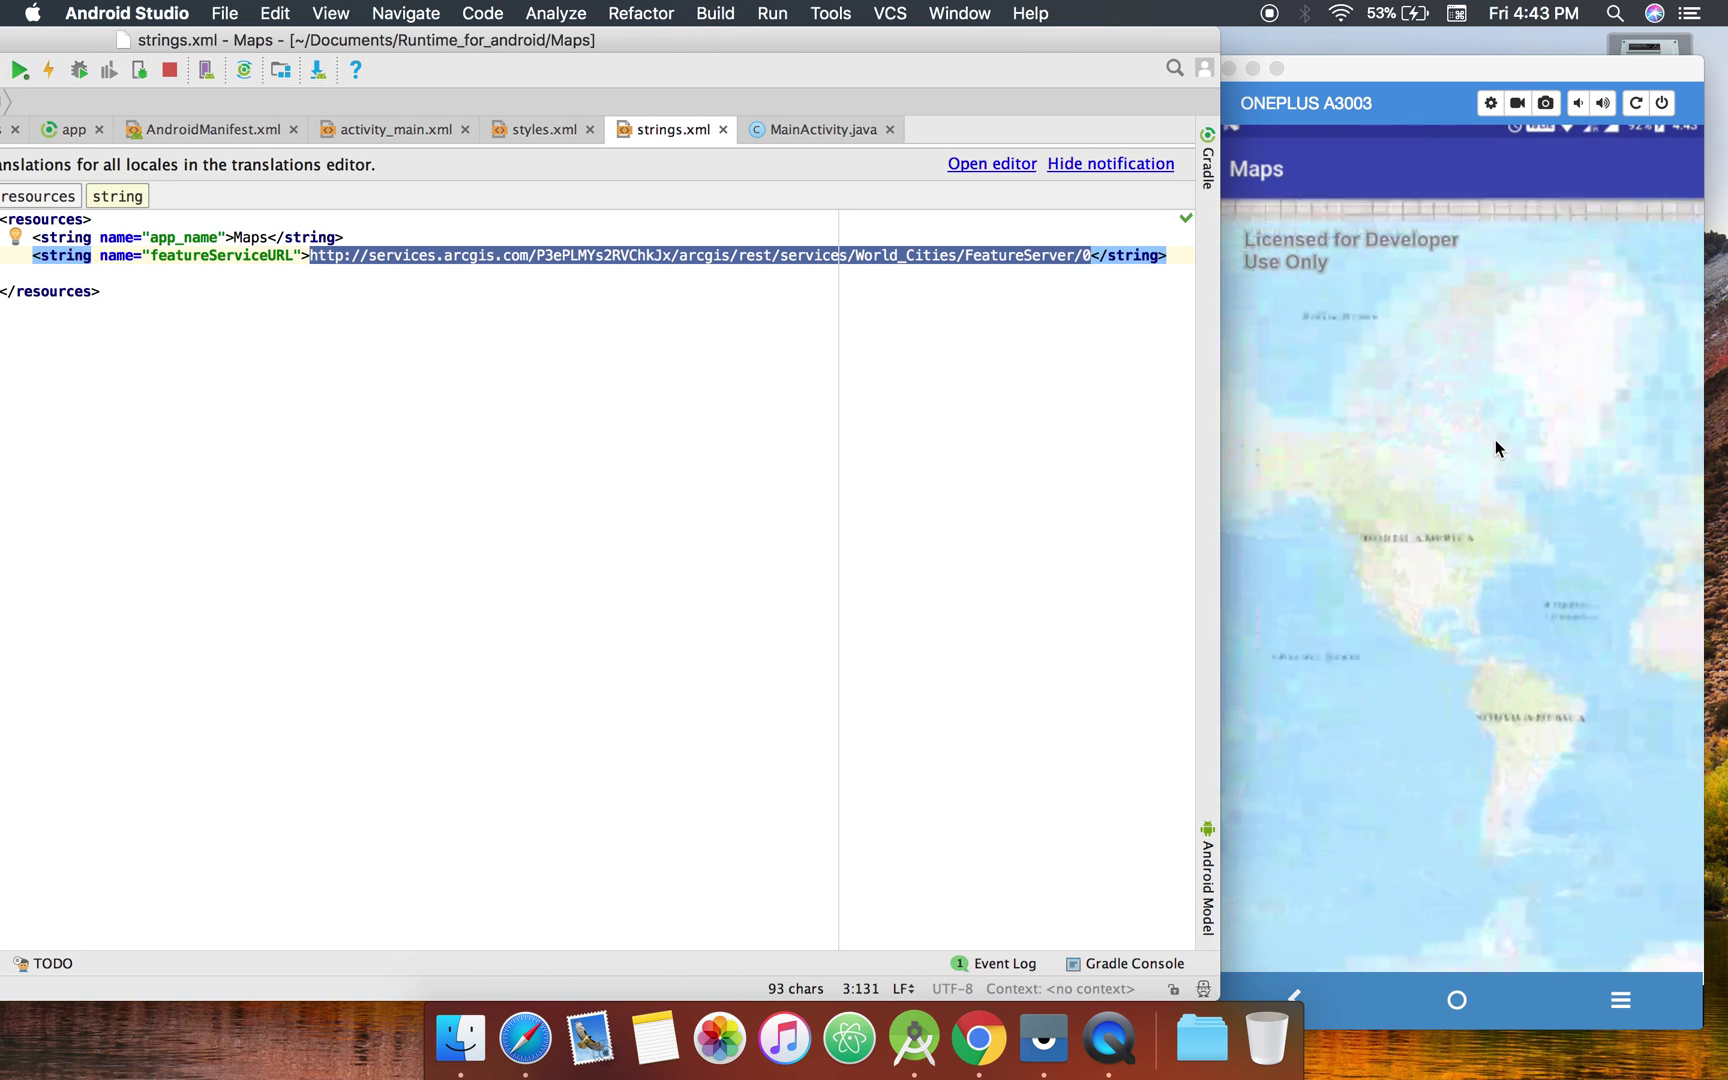
left_click_drag(837, 40, 1337, 38)
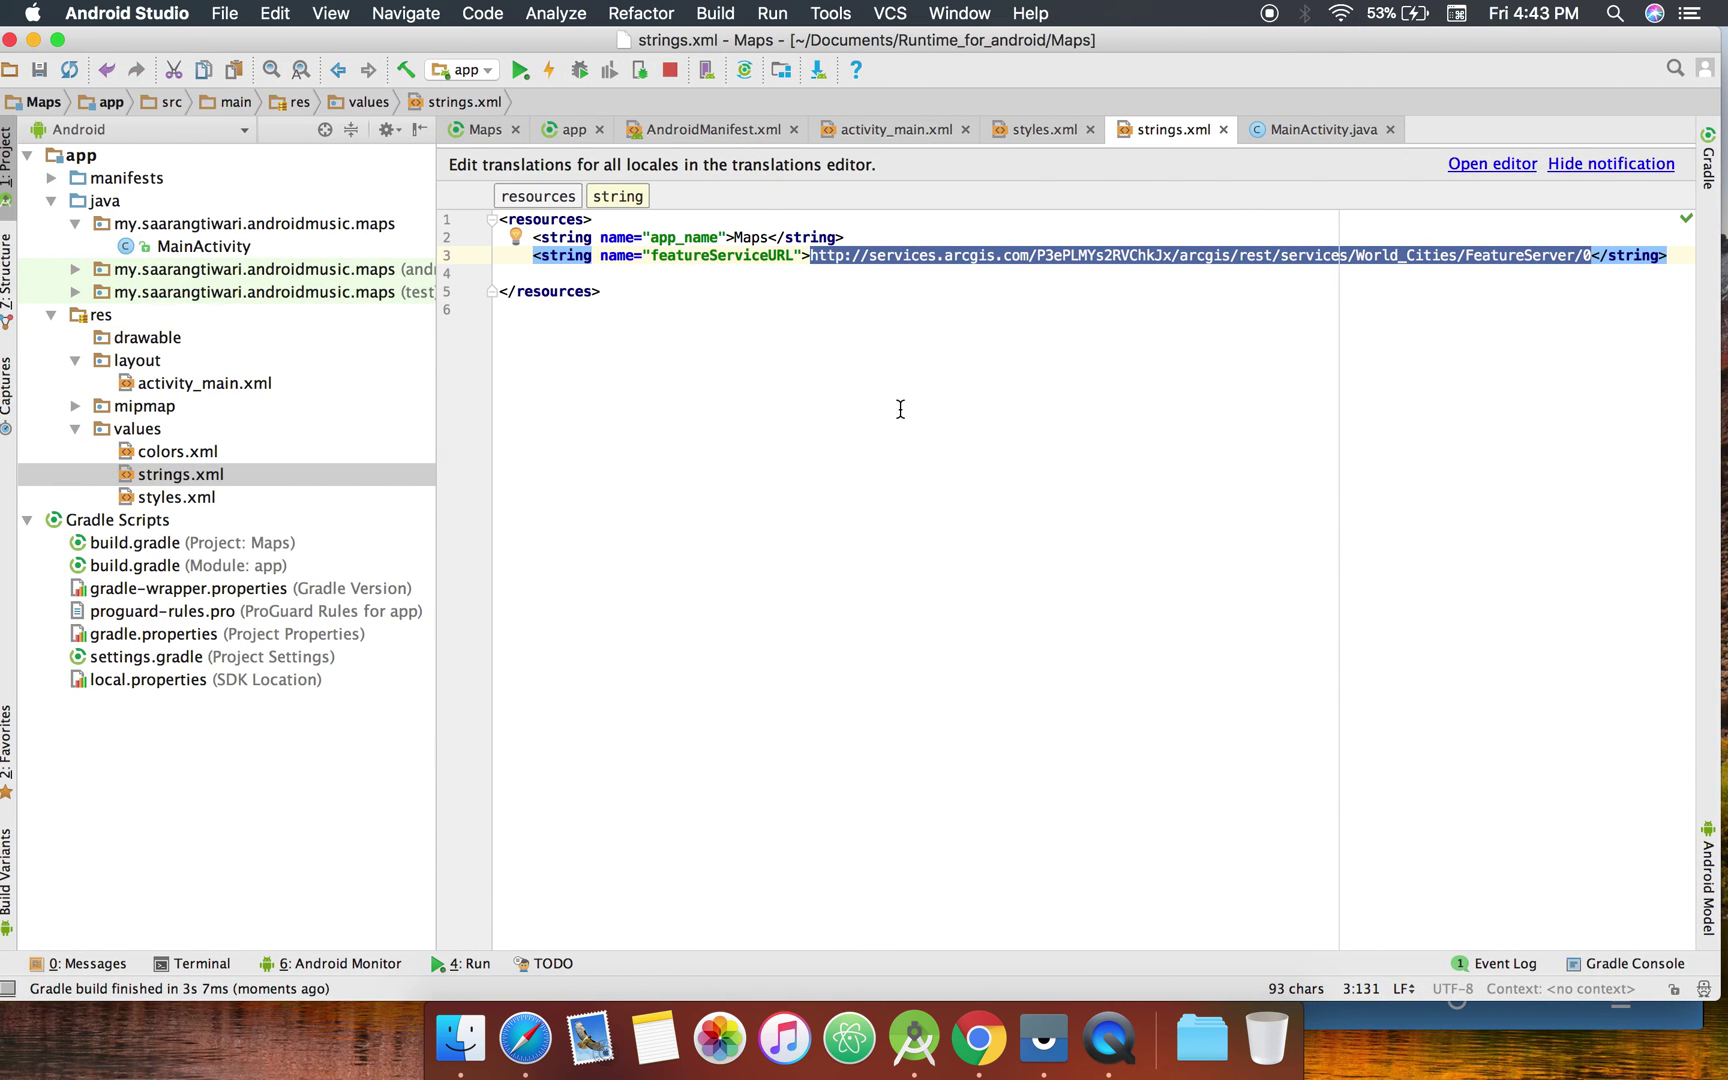
Declare MapView mapView = (MapView) findViewById(R.id.map); in onCreate and reformat the line
left_click(1348, 128)
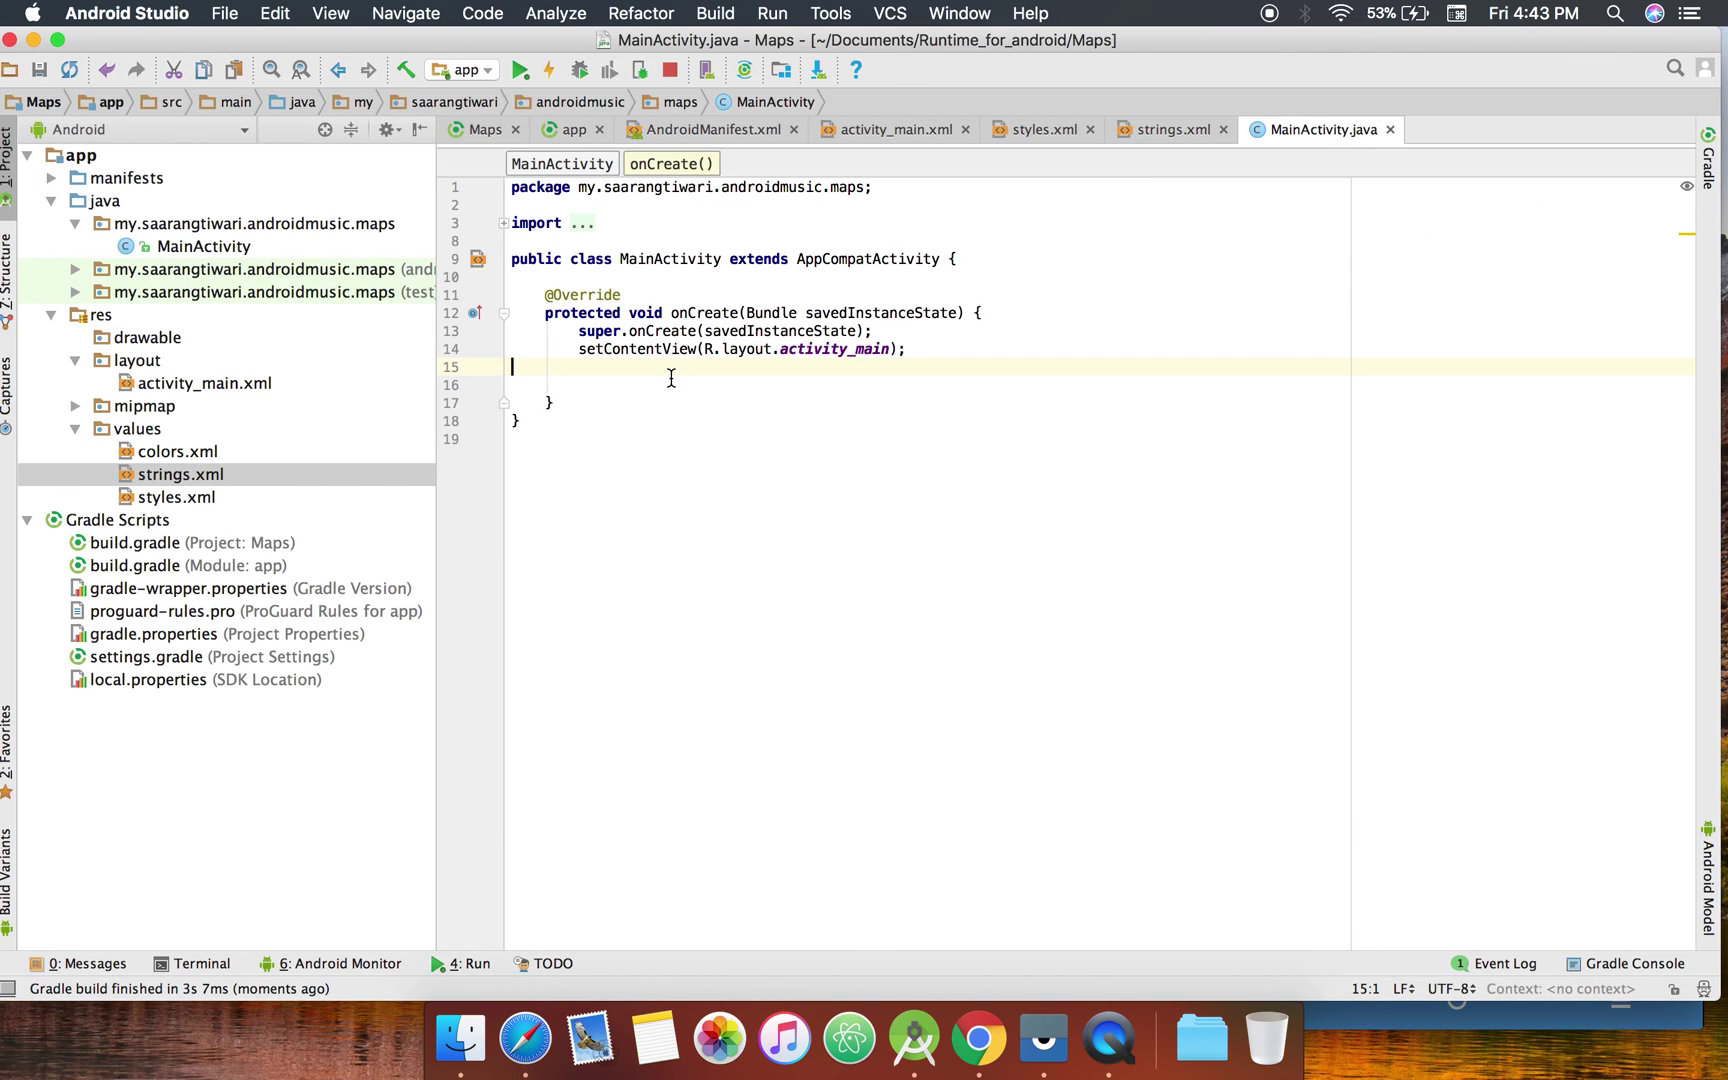
type("Mapview ")
type("ma")
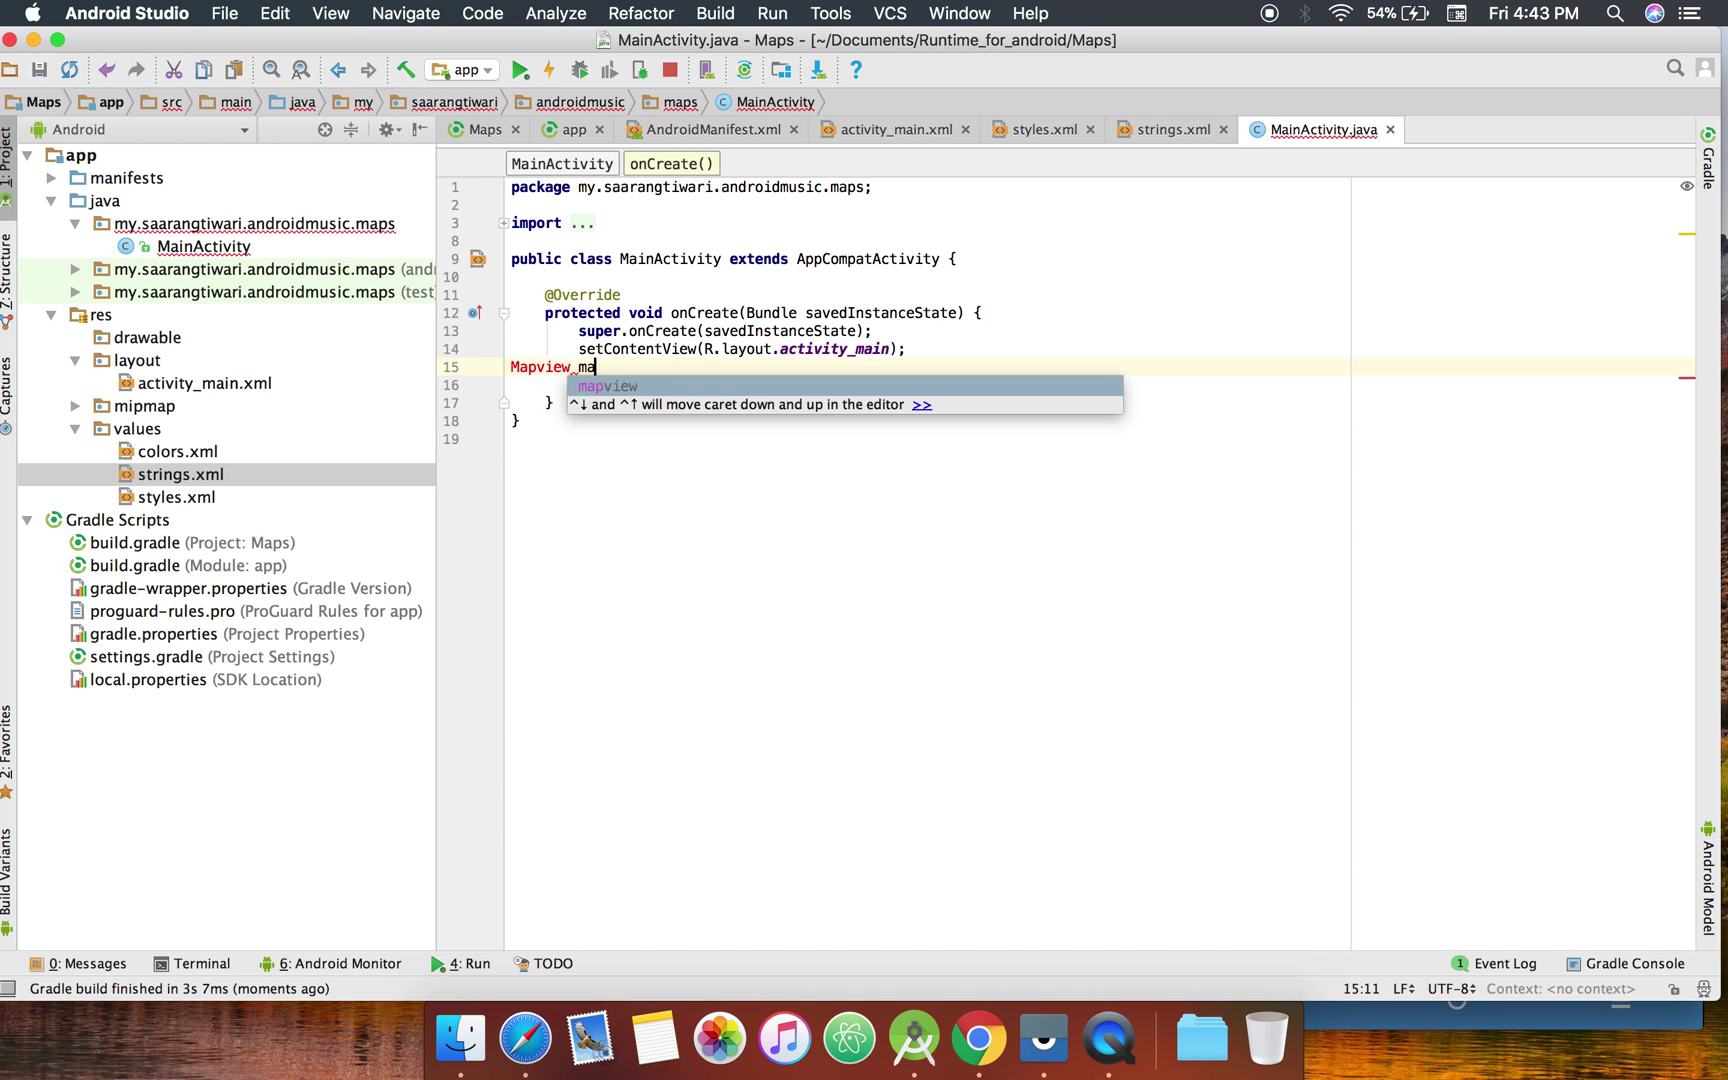
key("BackSpace")
key("BackSpace")
key("BackSpace")
key("BackSpace")
key("BackSpace")
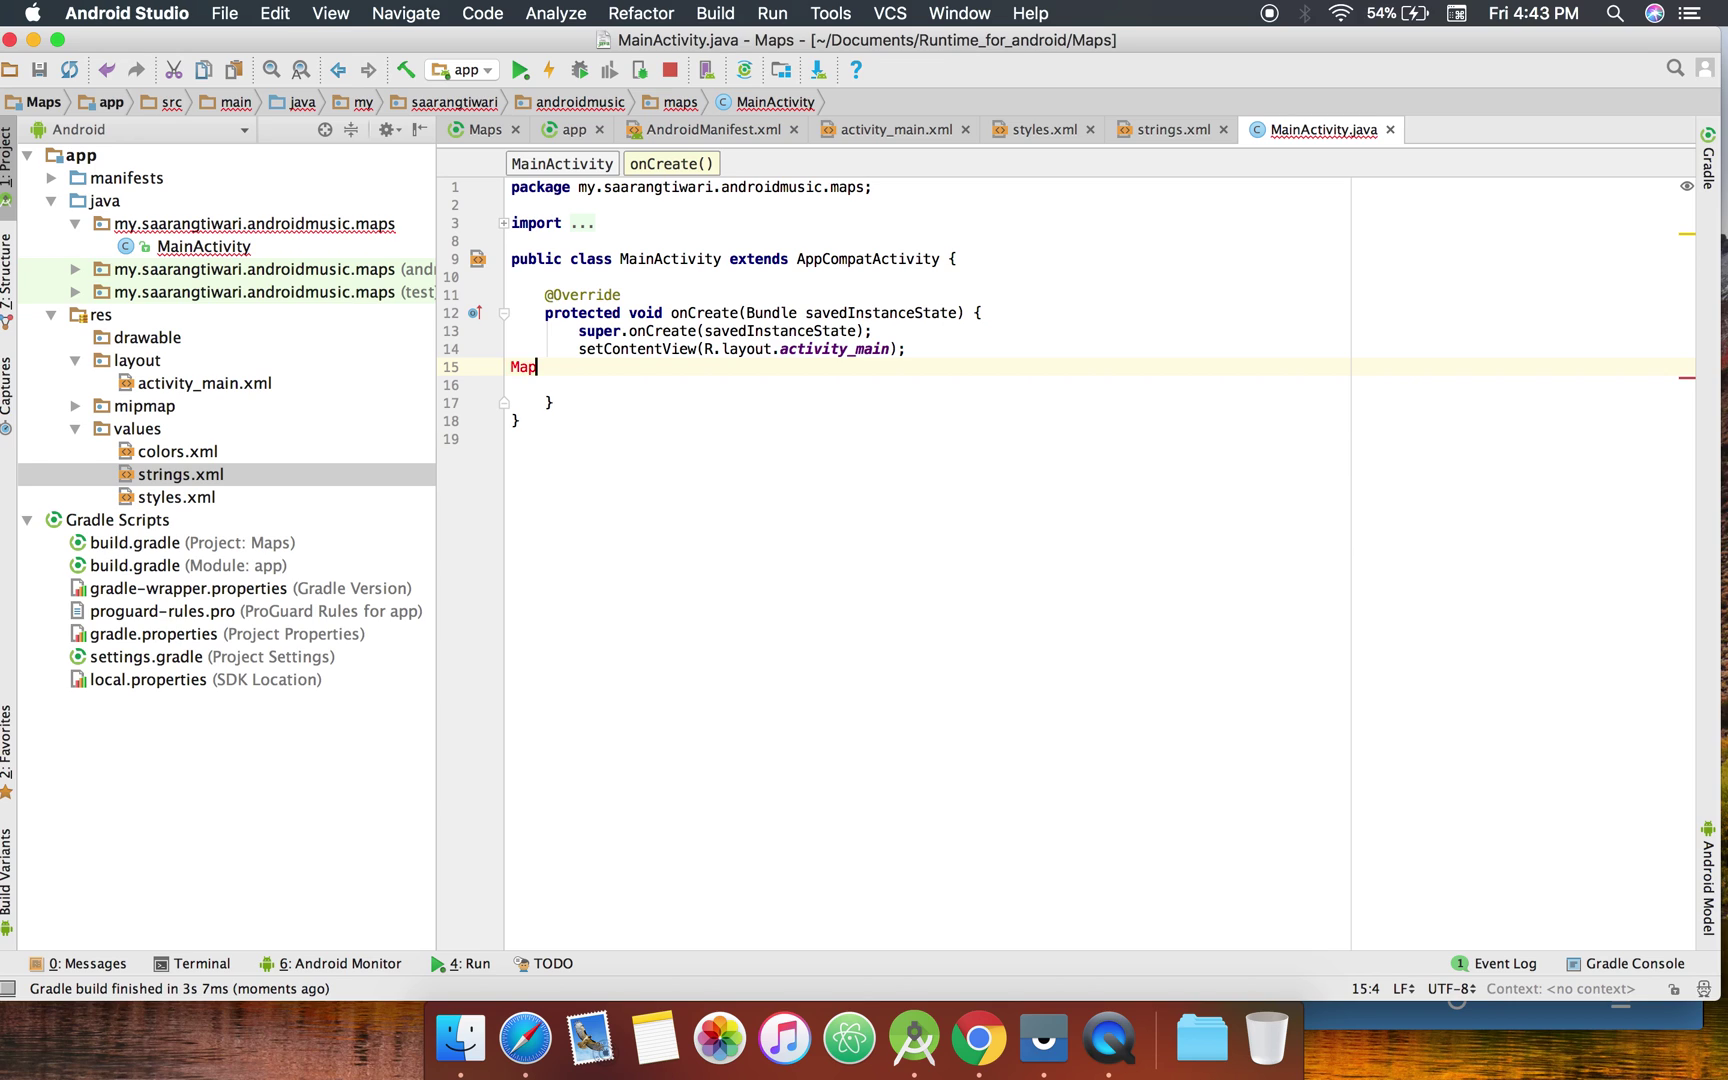
type("View m")
type("apView=")
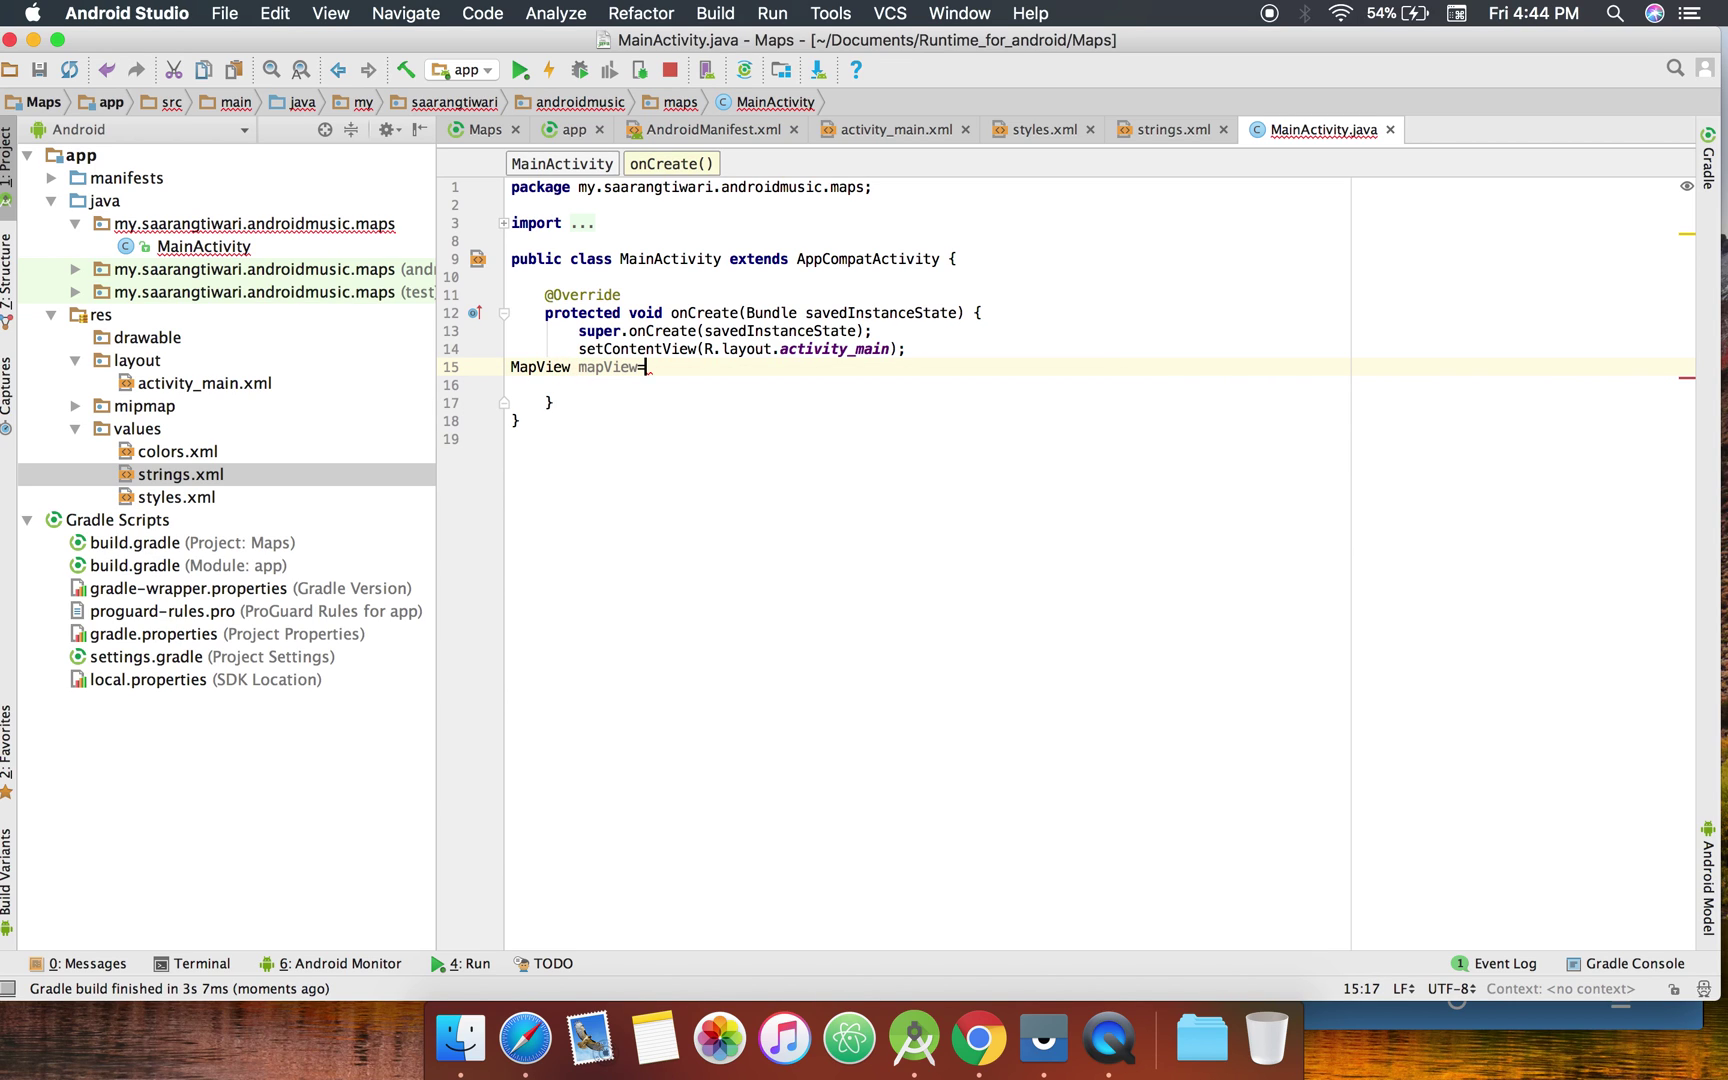
type("(Map")
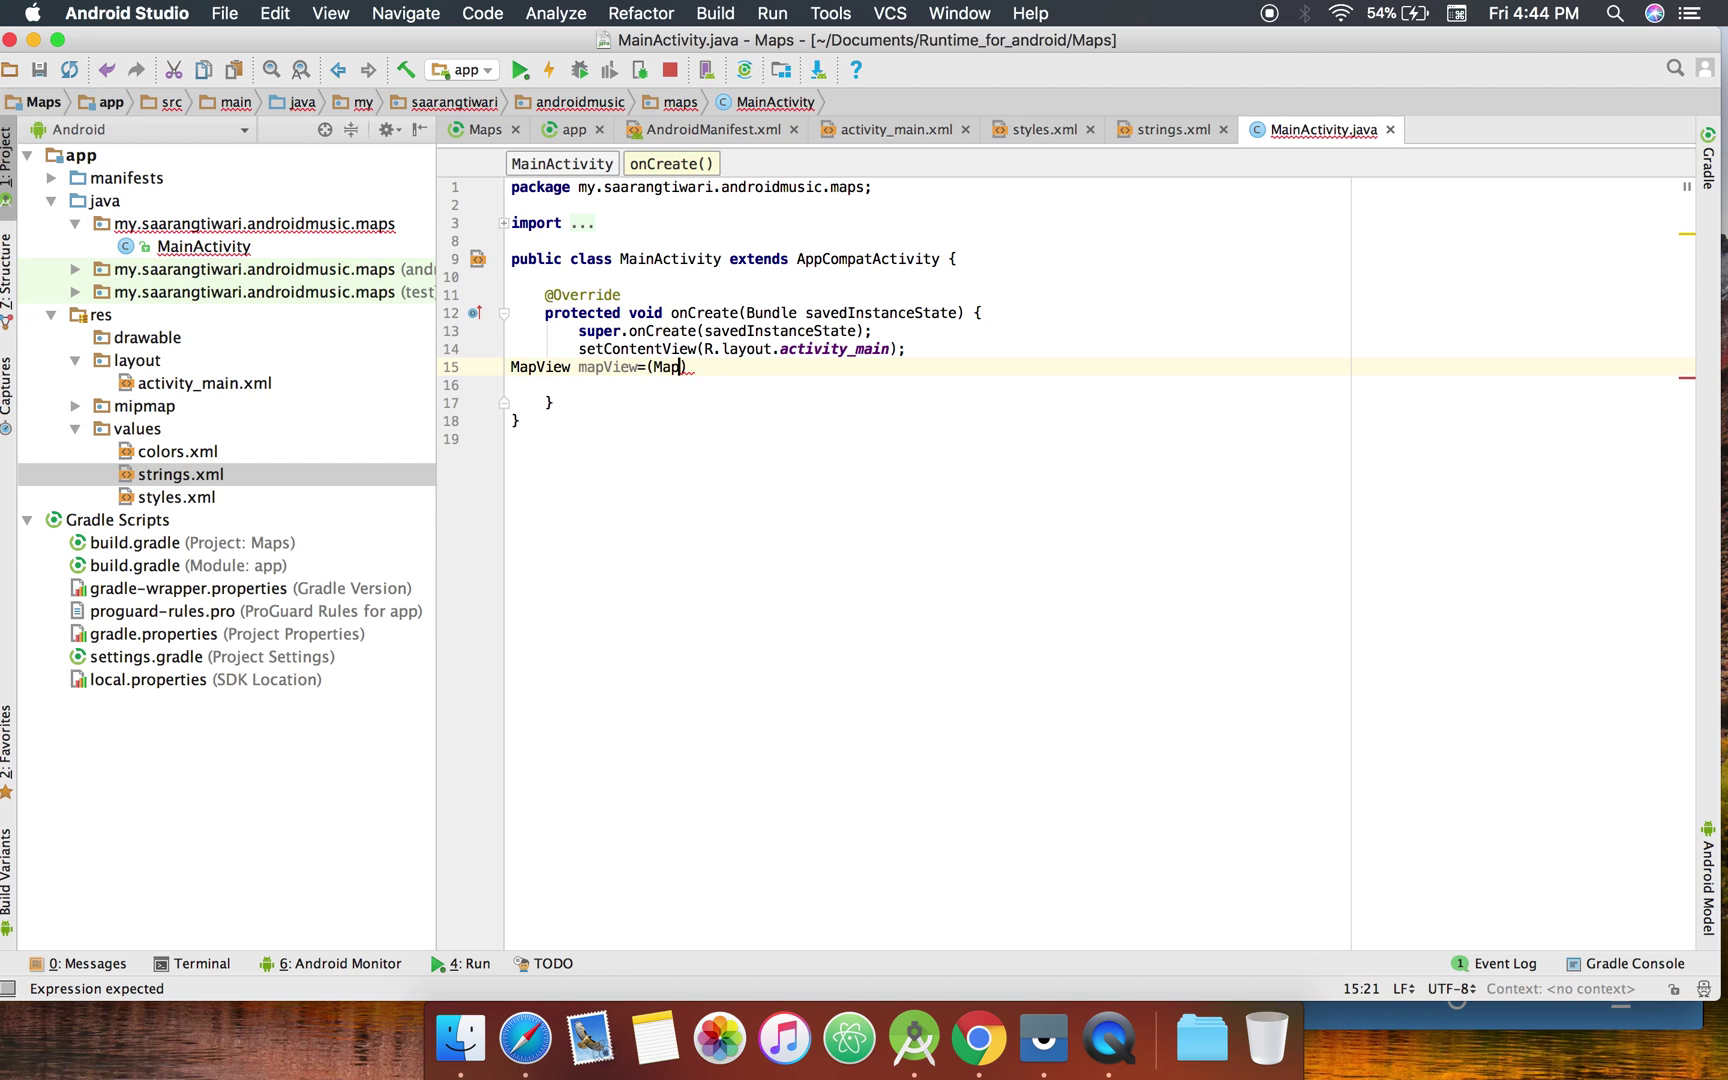
type("V")
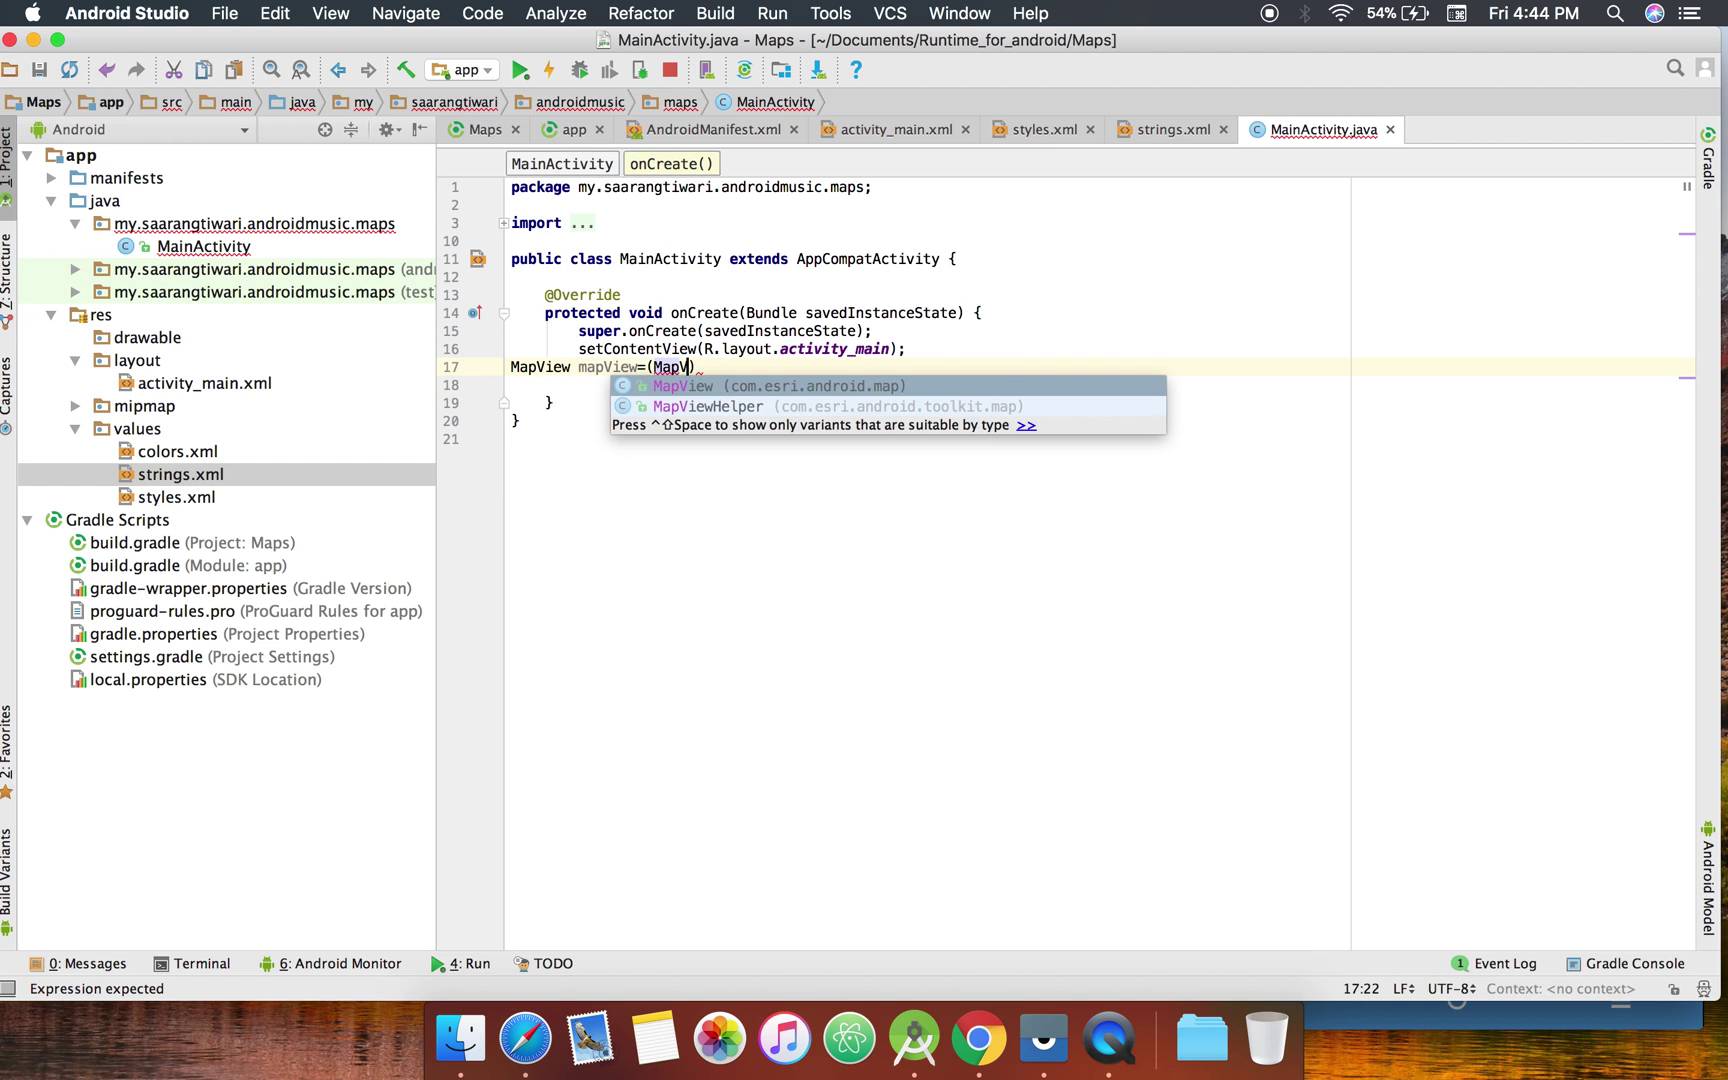
type("iew")
key("Escape")
type(")")
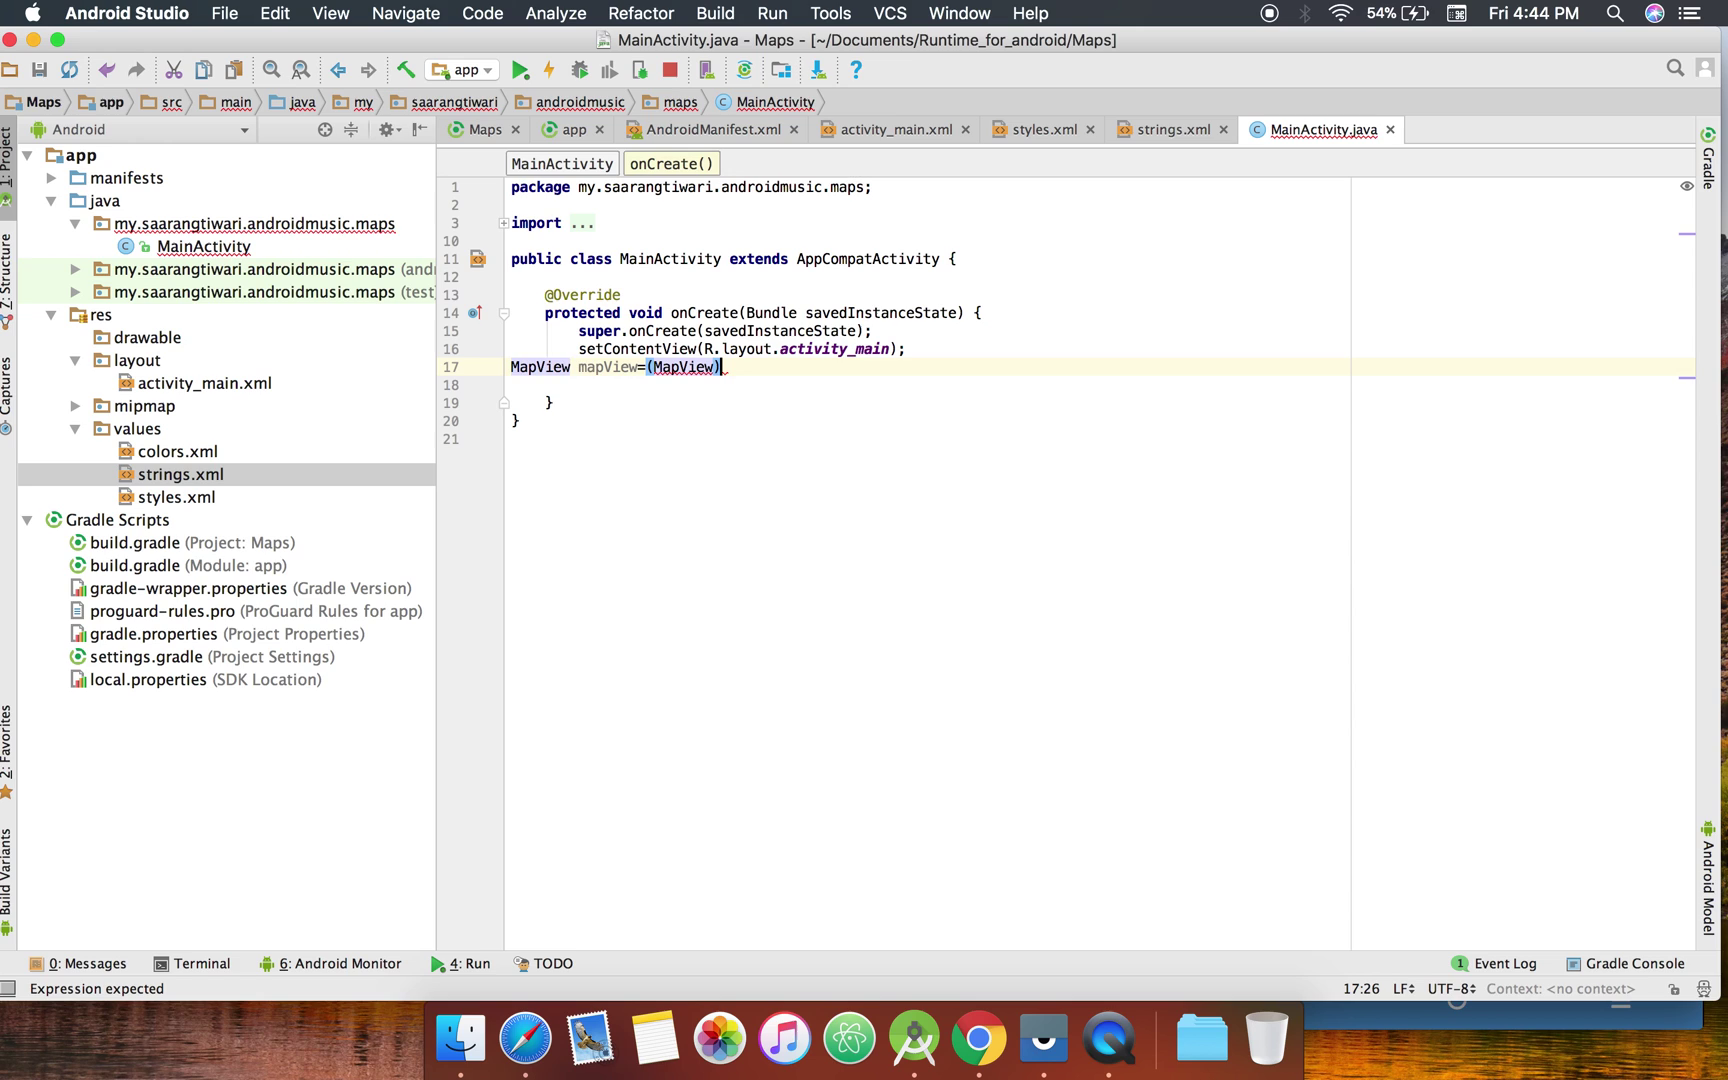
type("findViewById(")
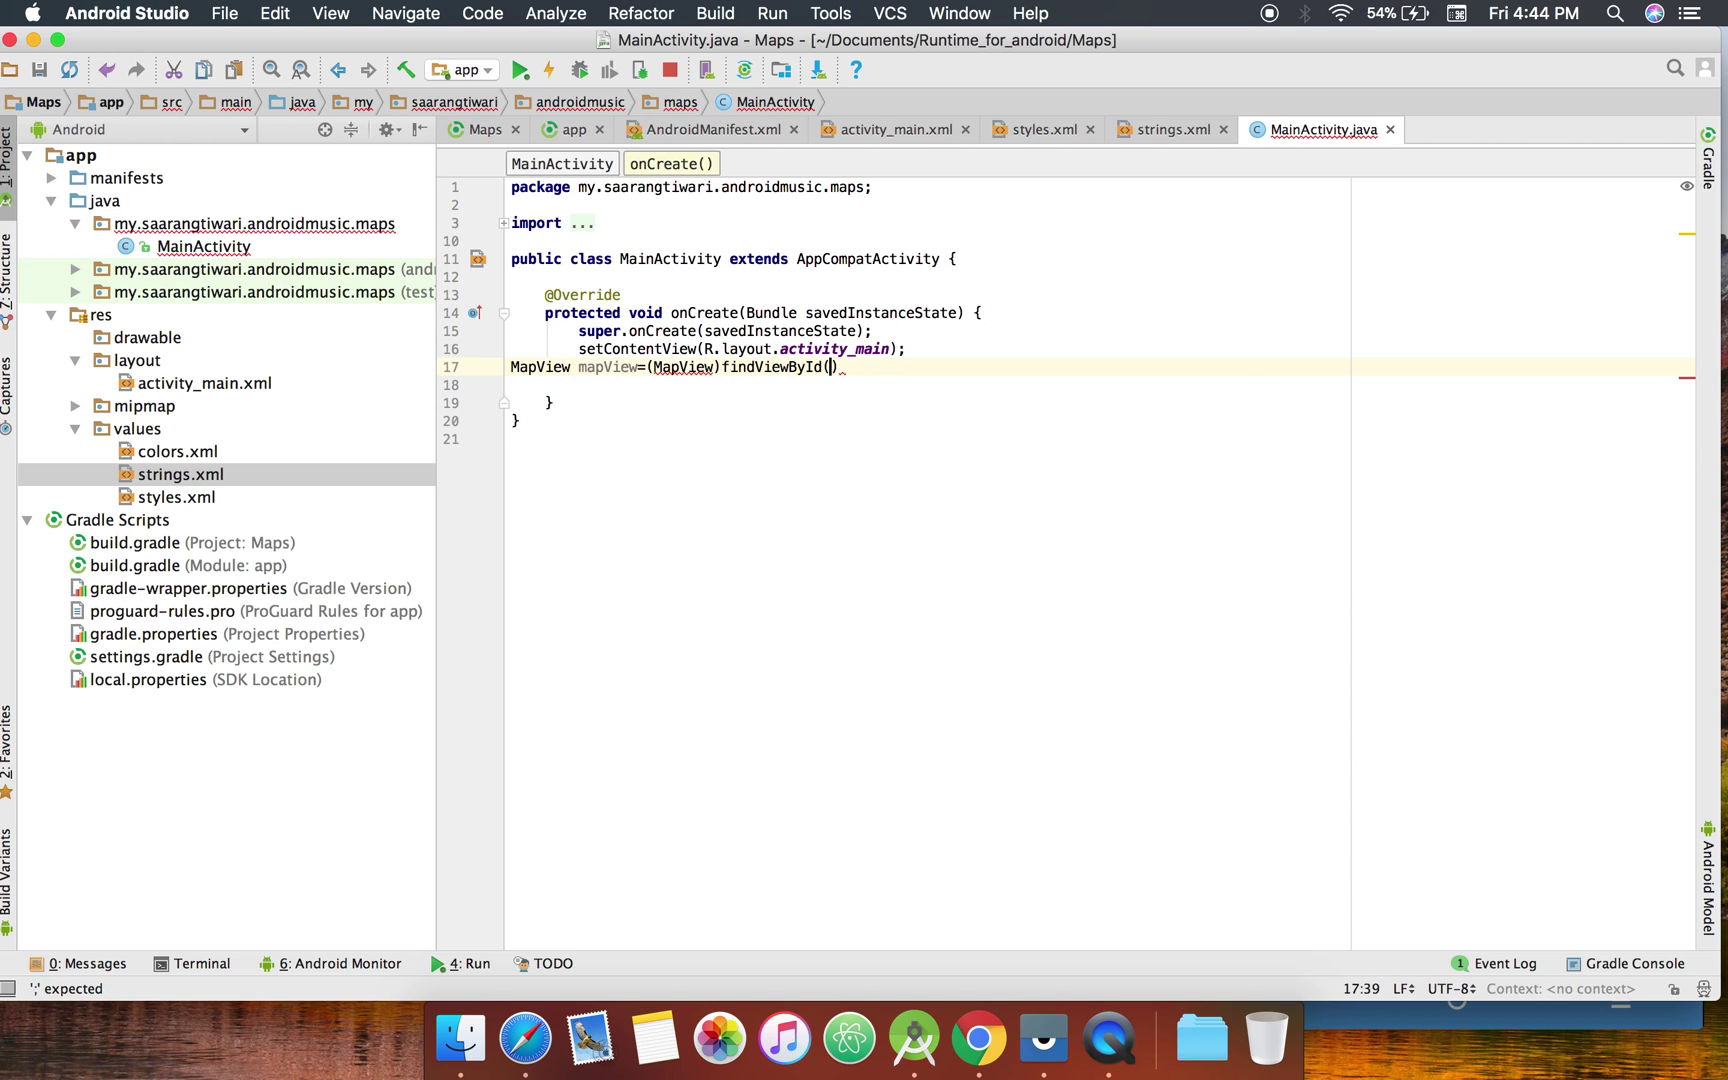
type("R")
type(".id.ma")
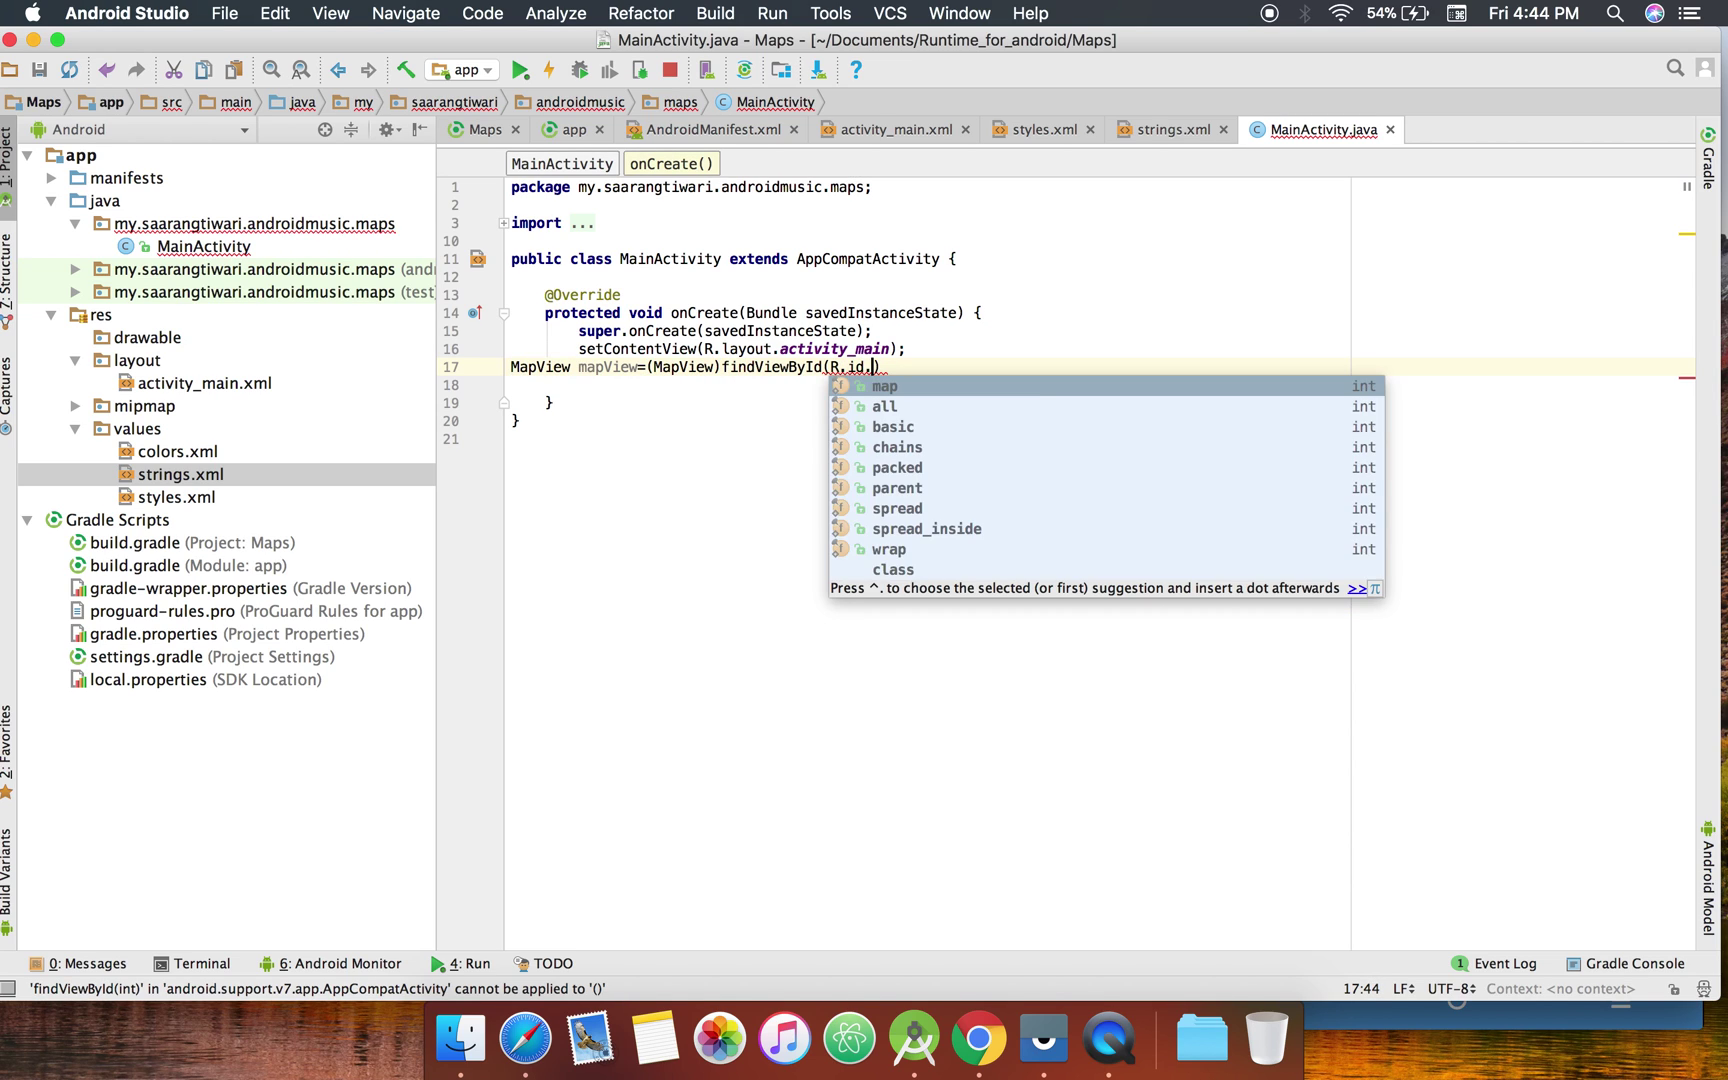
type("p);")
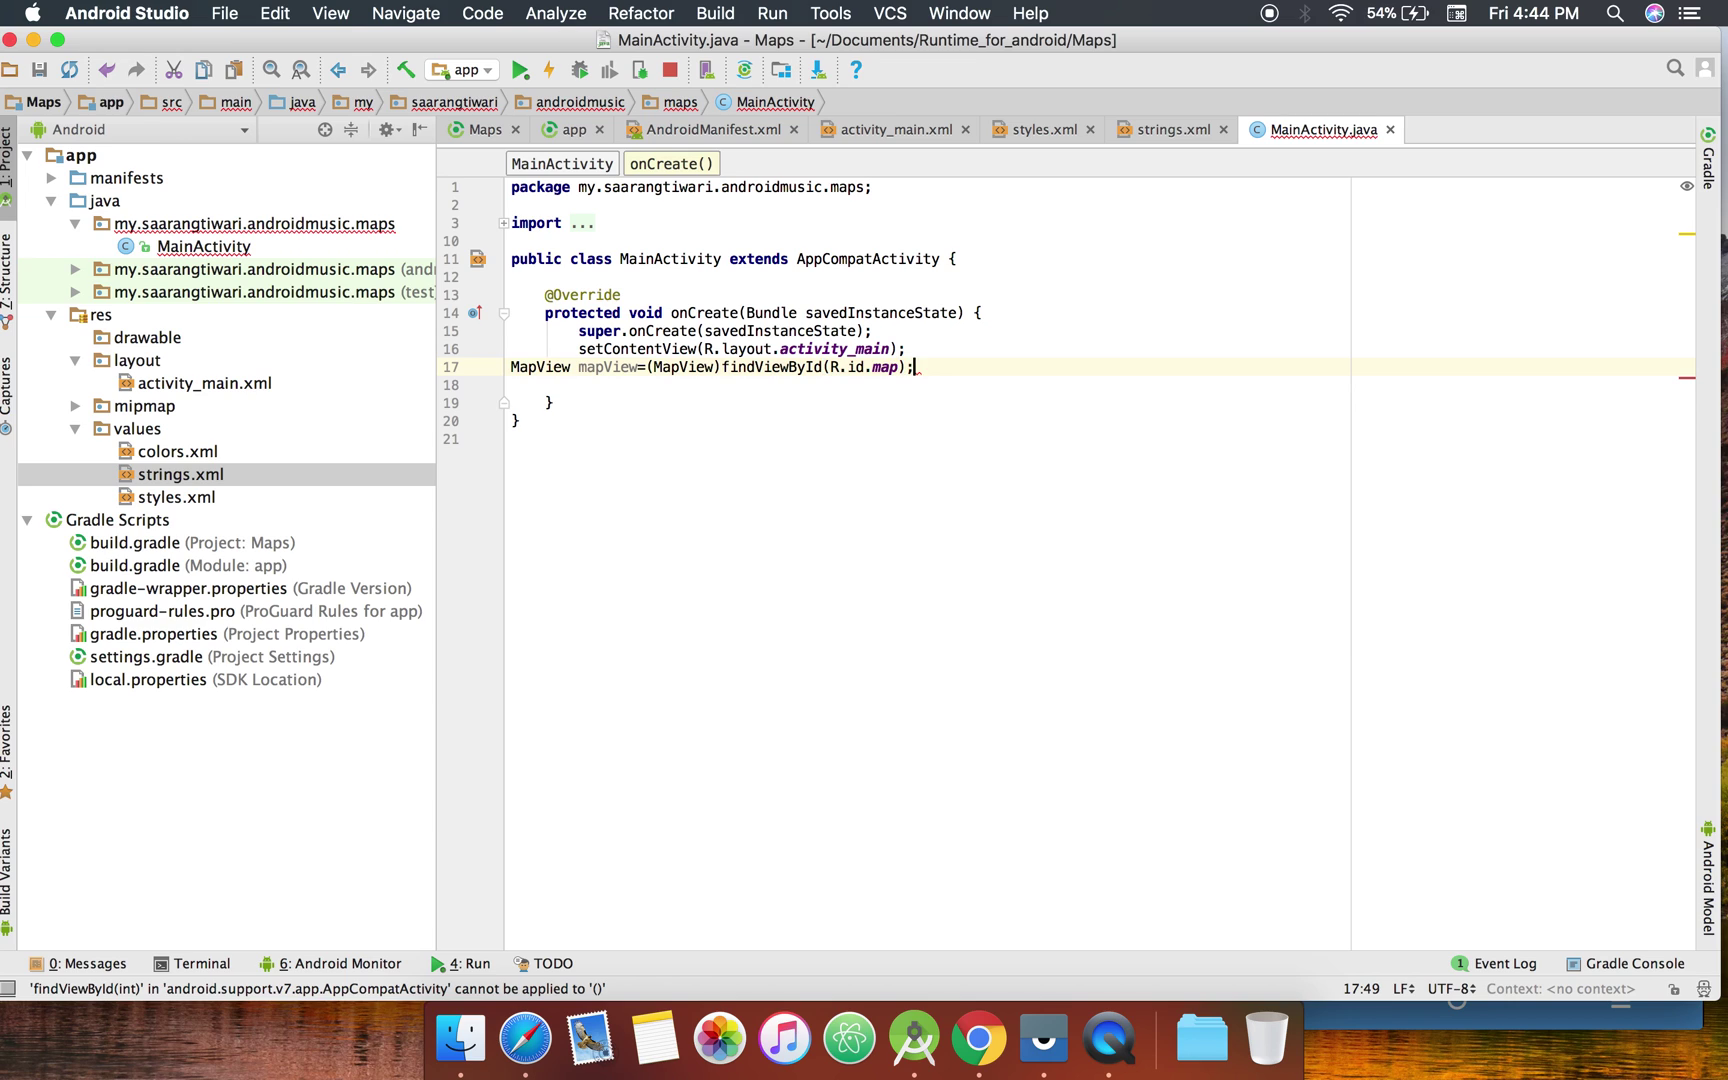
key("alt+super+l")
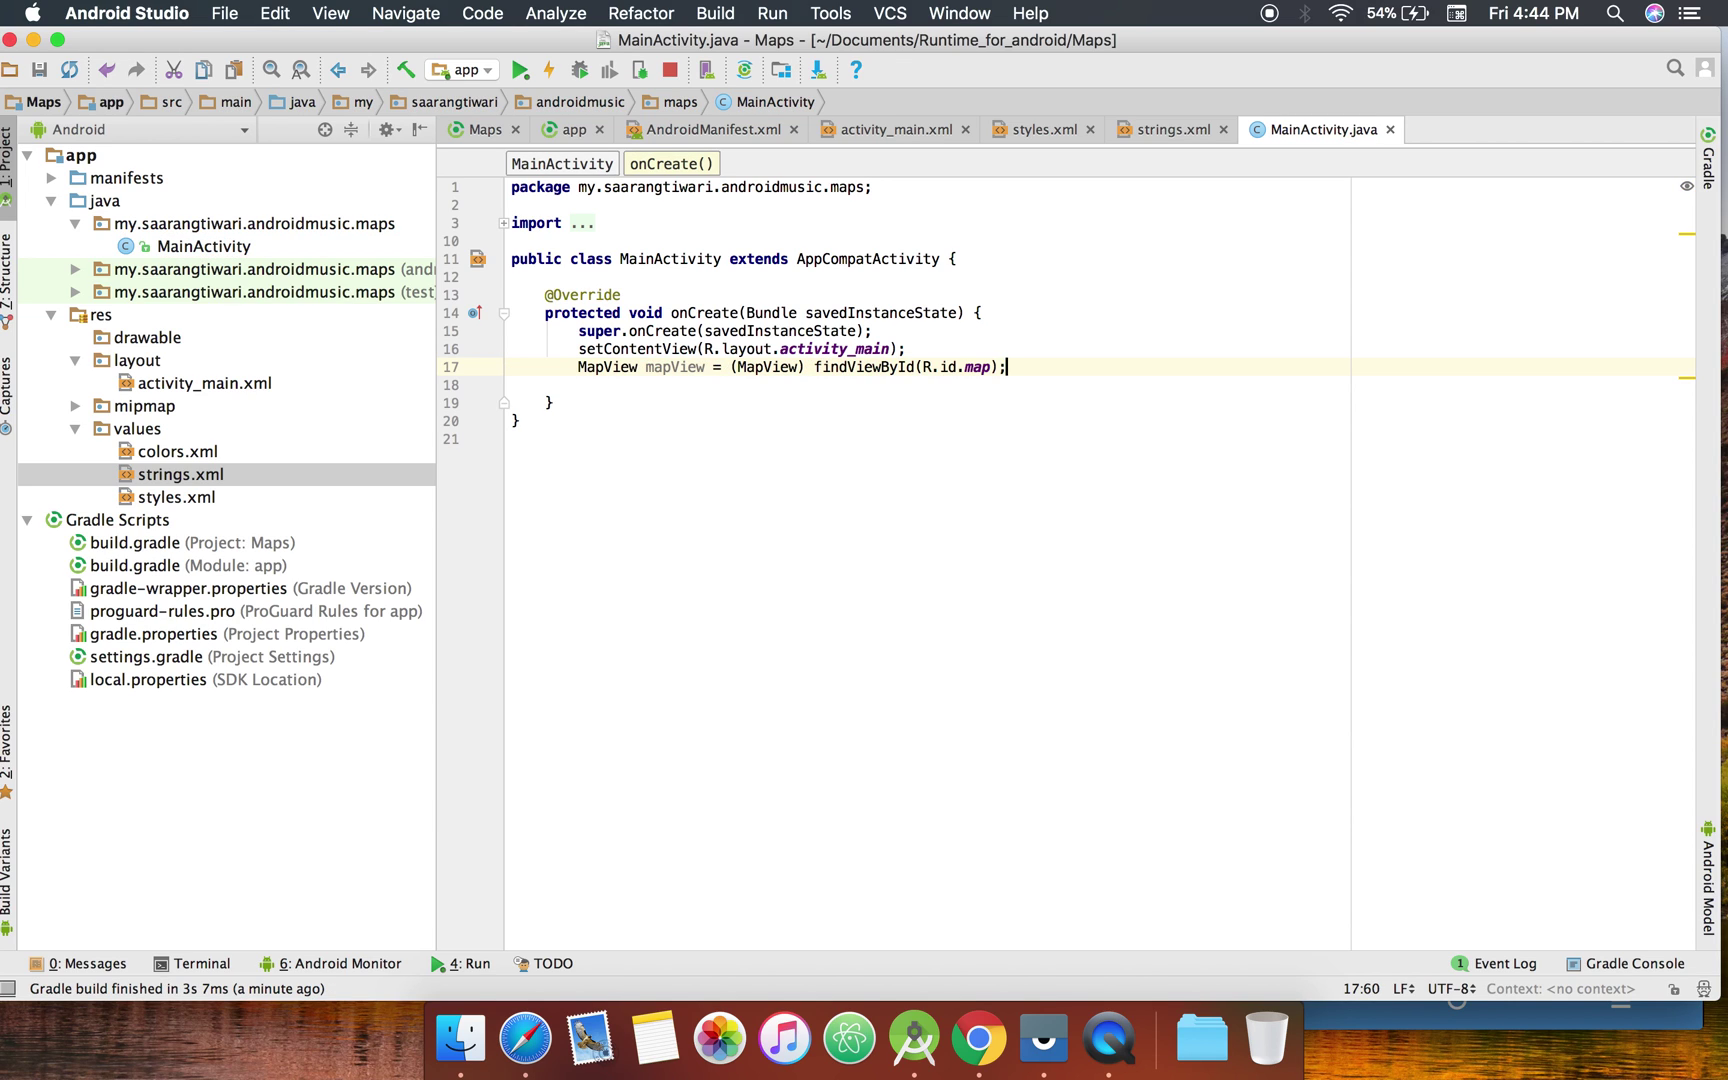
key("Return")
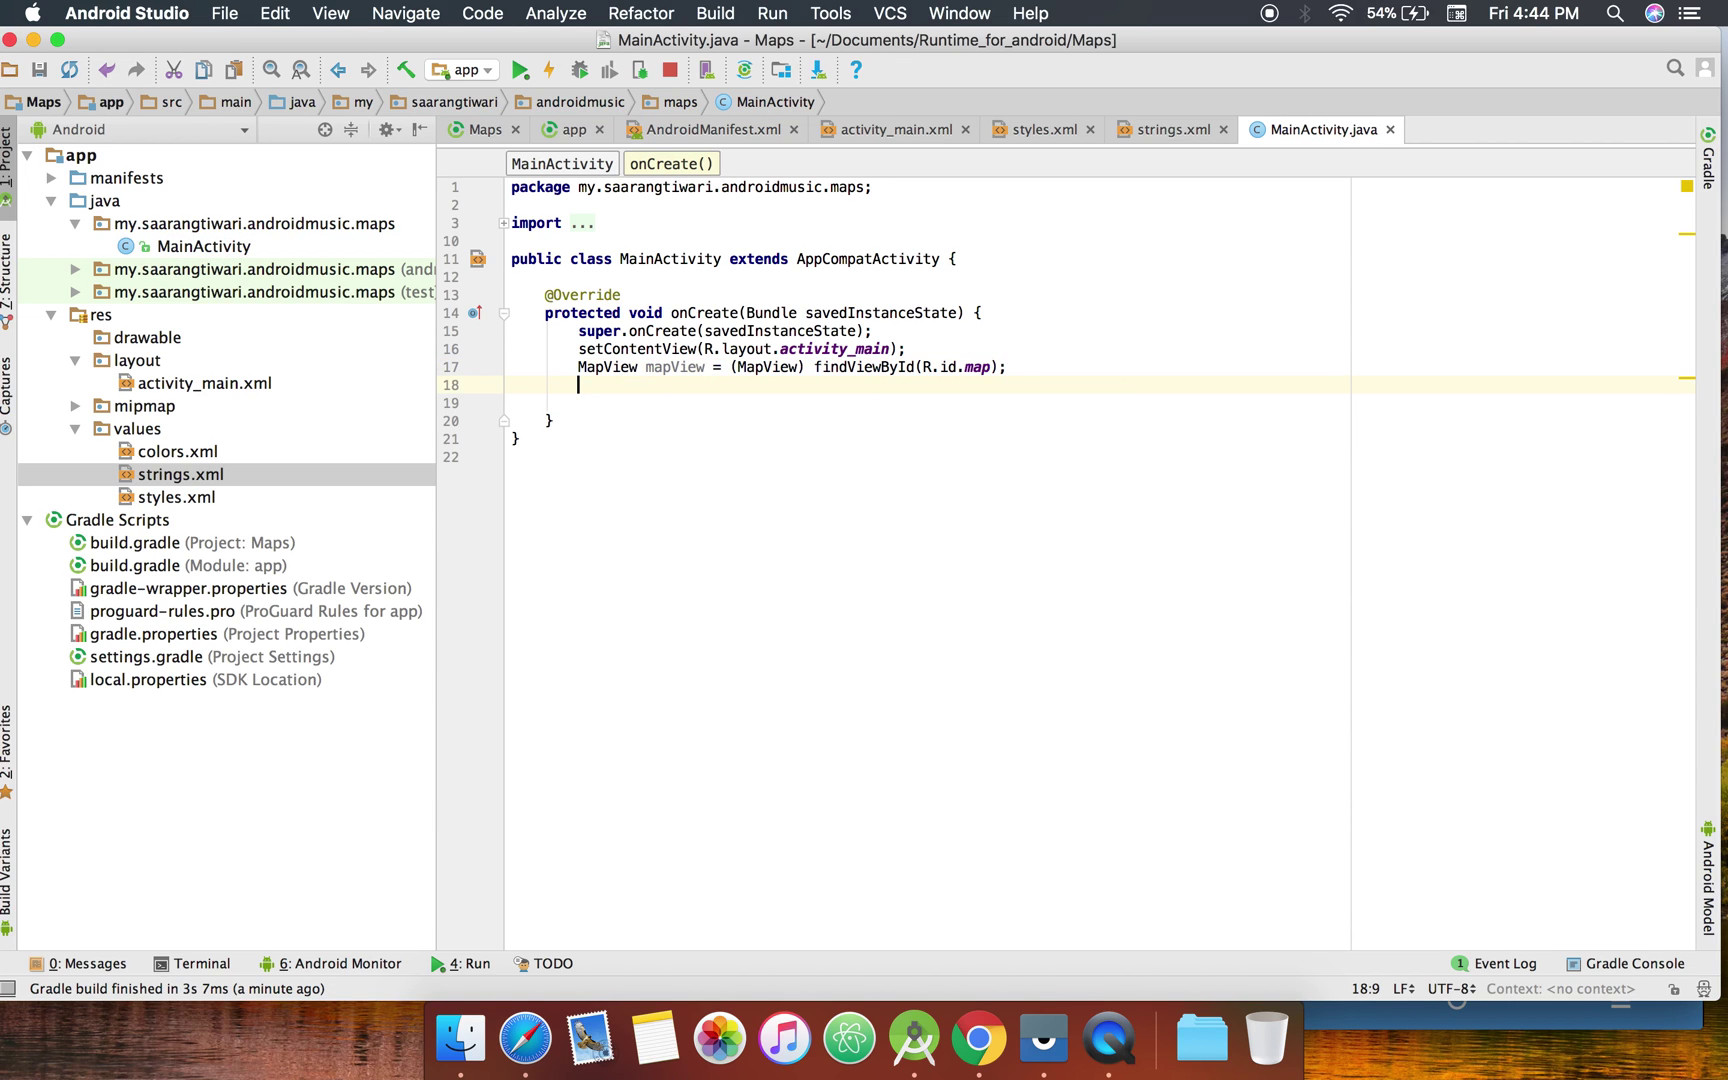
type("map")
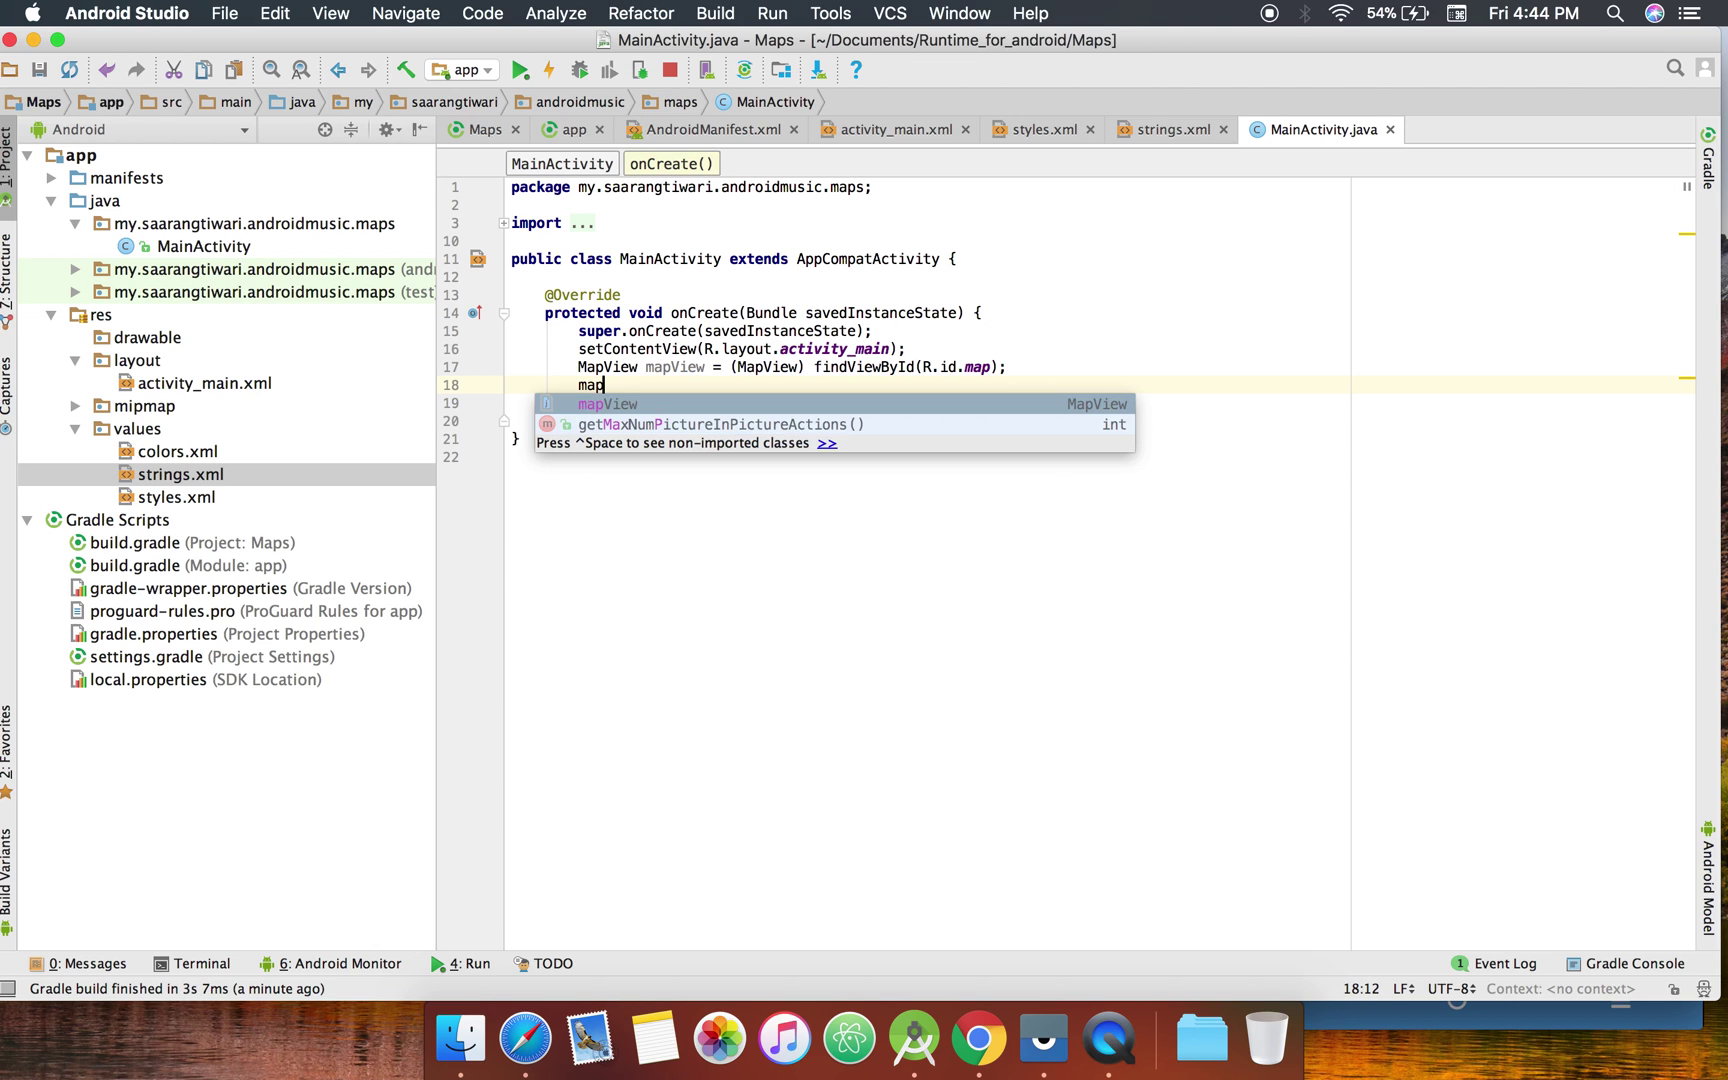
type("View.")
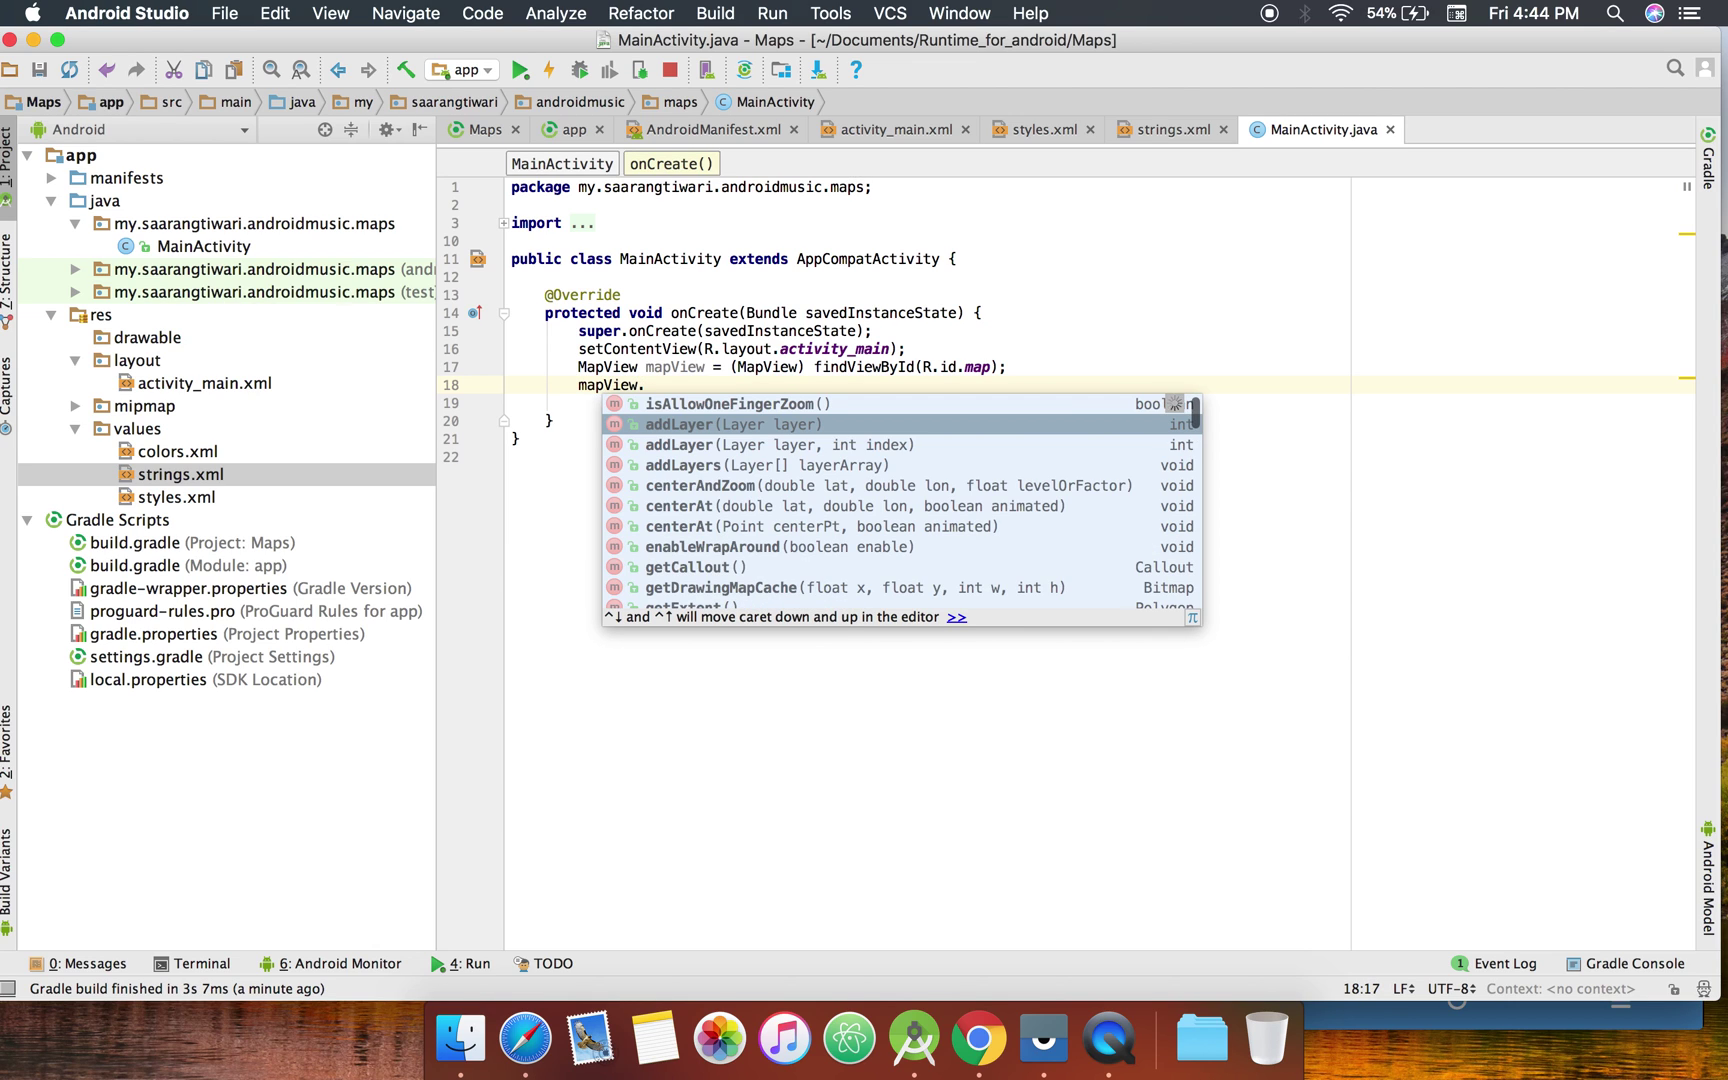
Add a mapView.addLayer call with a new arcGISFeatureLayer ArcGISFeatureLayer constructor above it
key("Return")
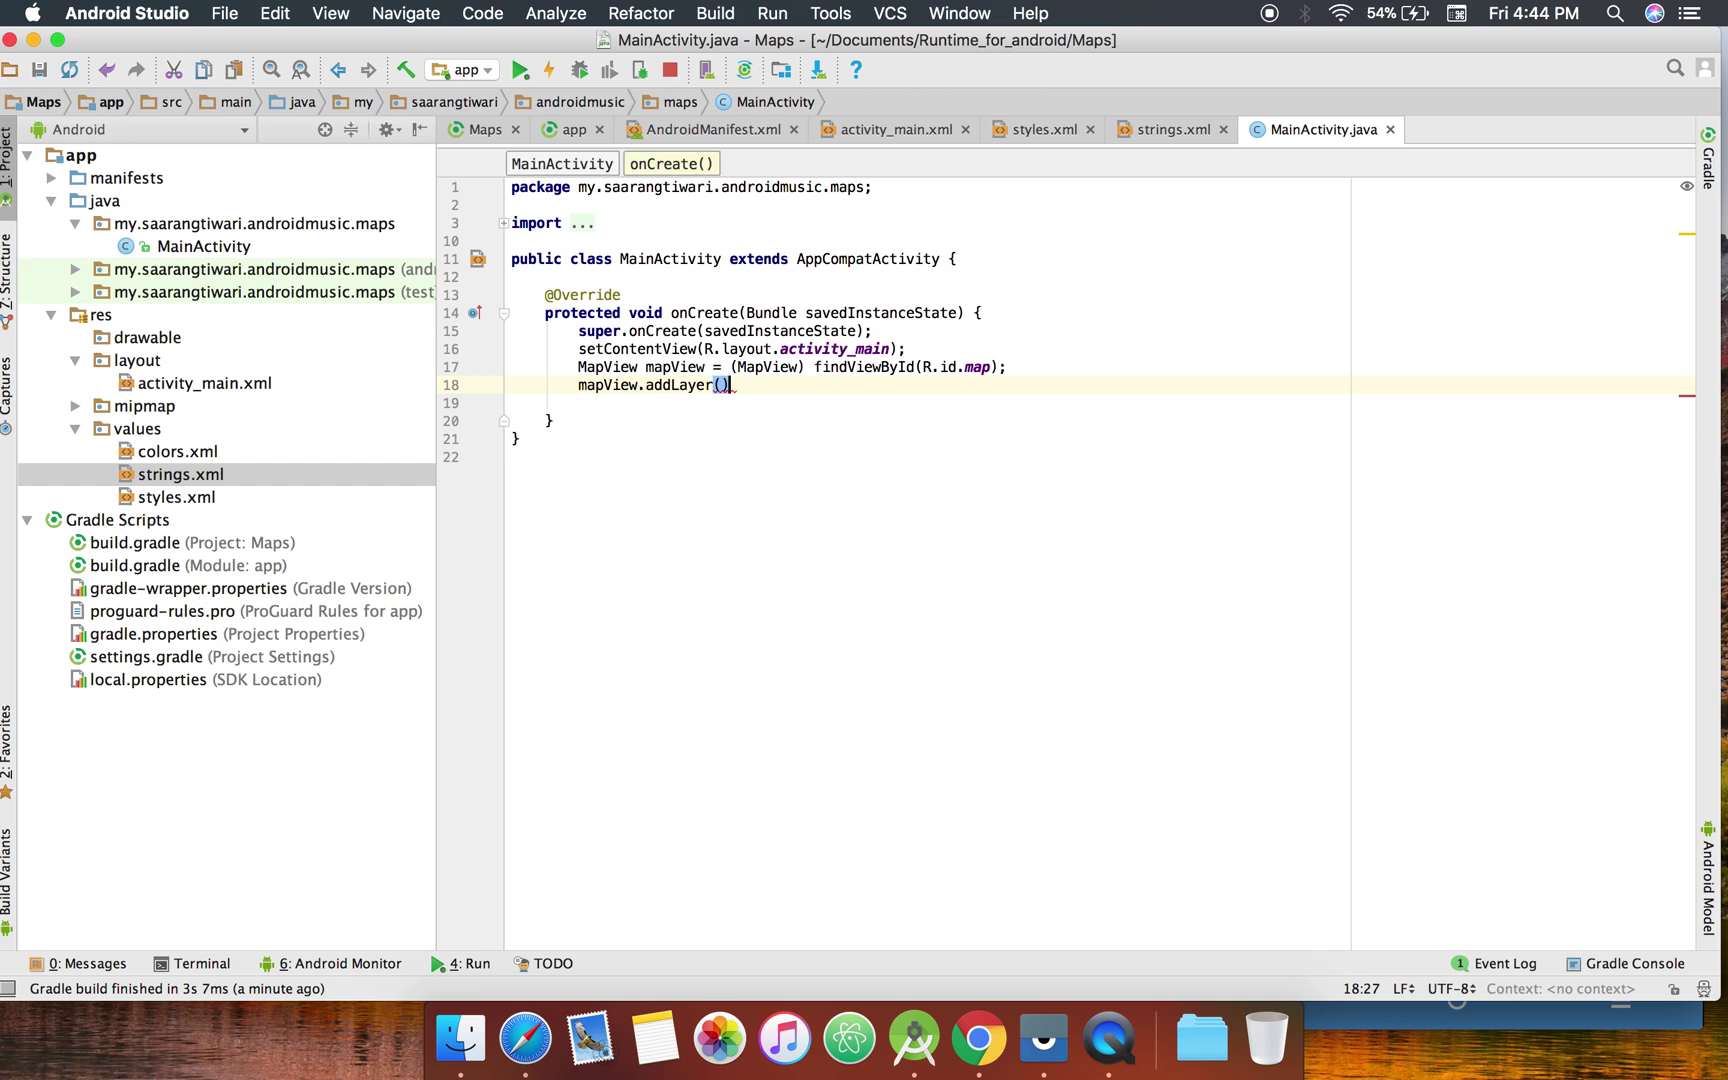
type(");")
key("Up")
key("End")
key("Return")
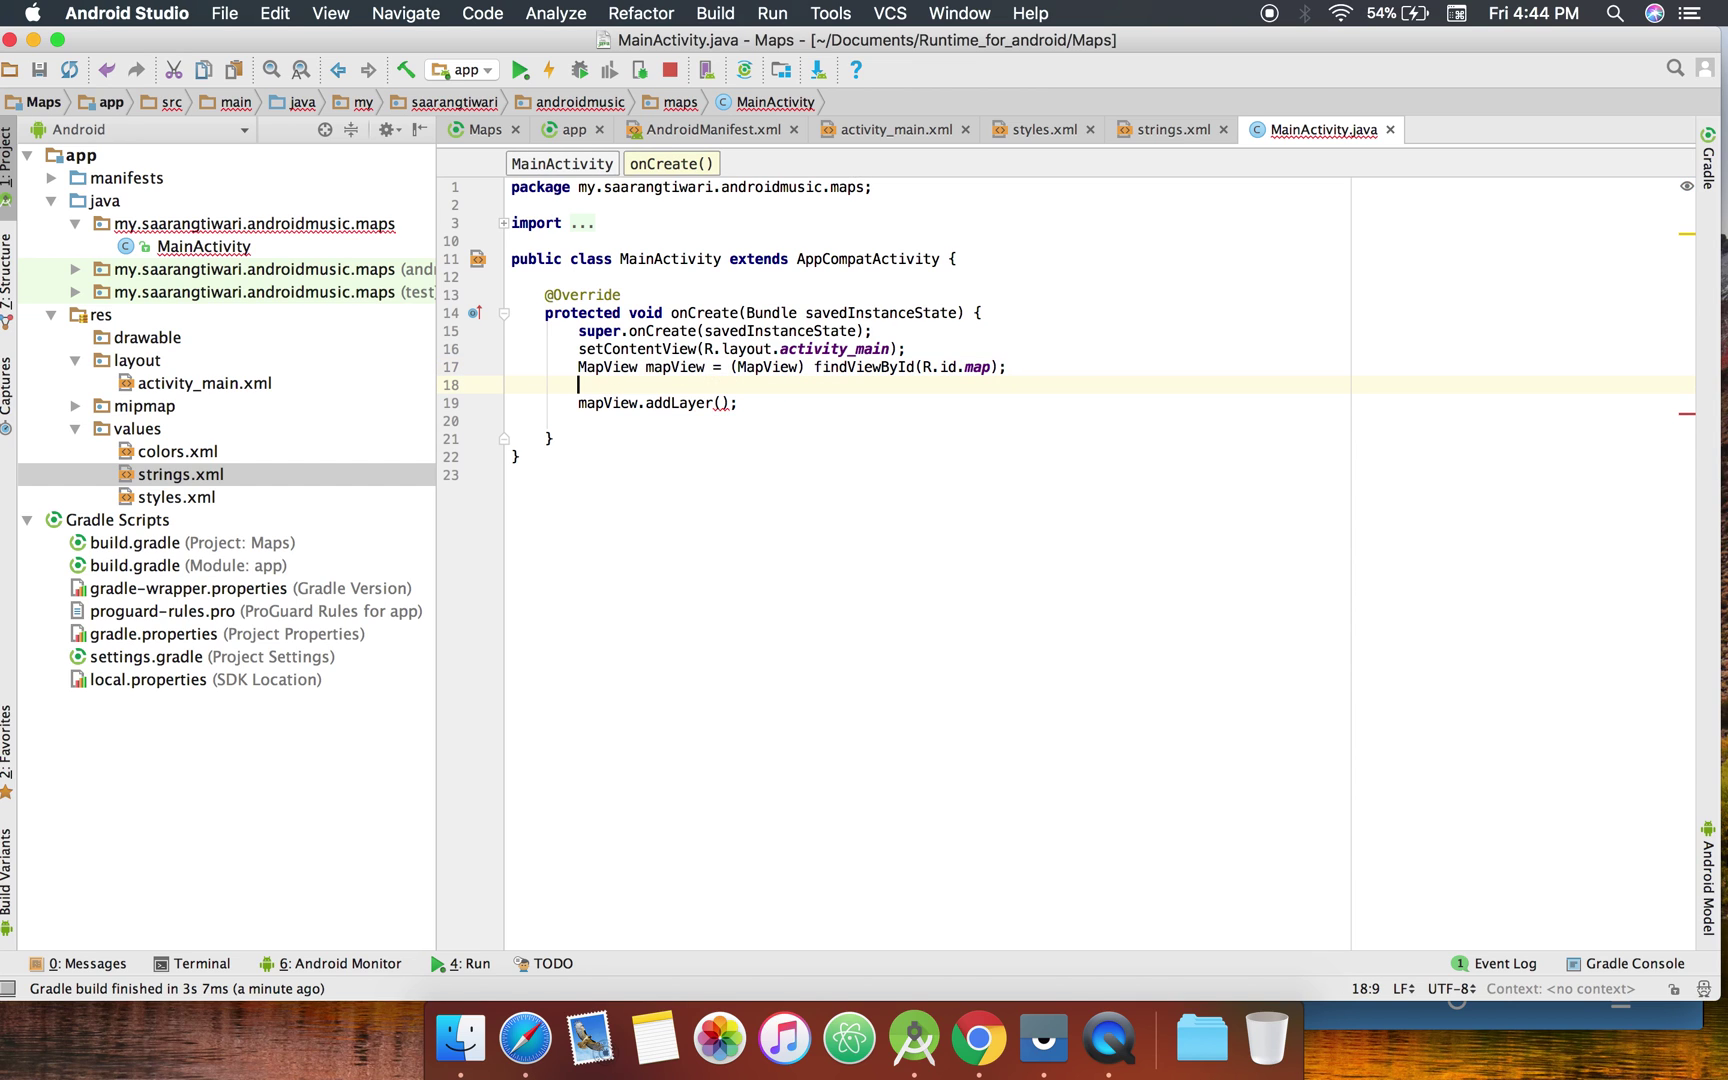
type("AGIS")
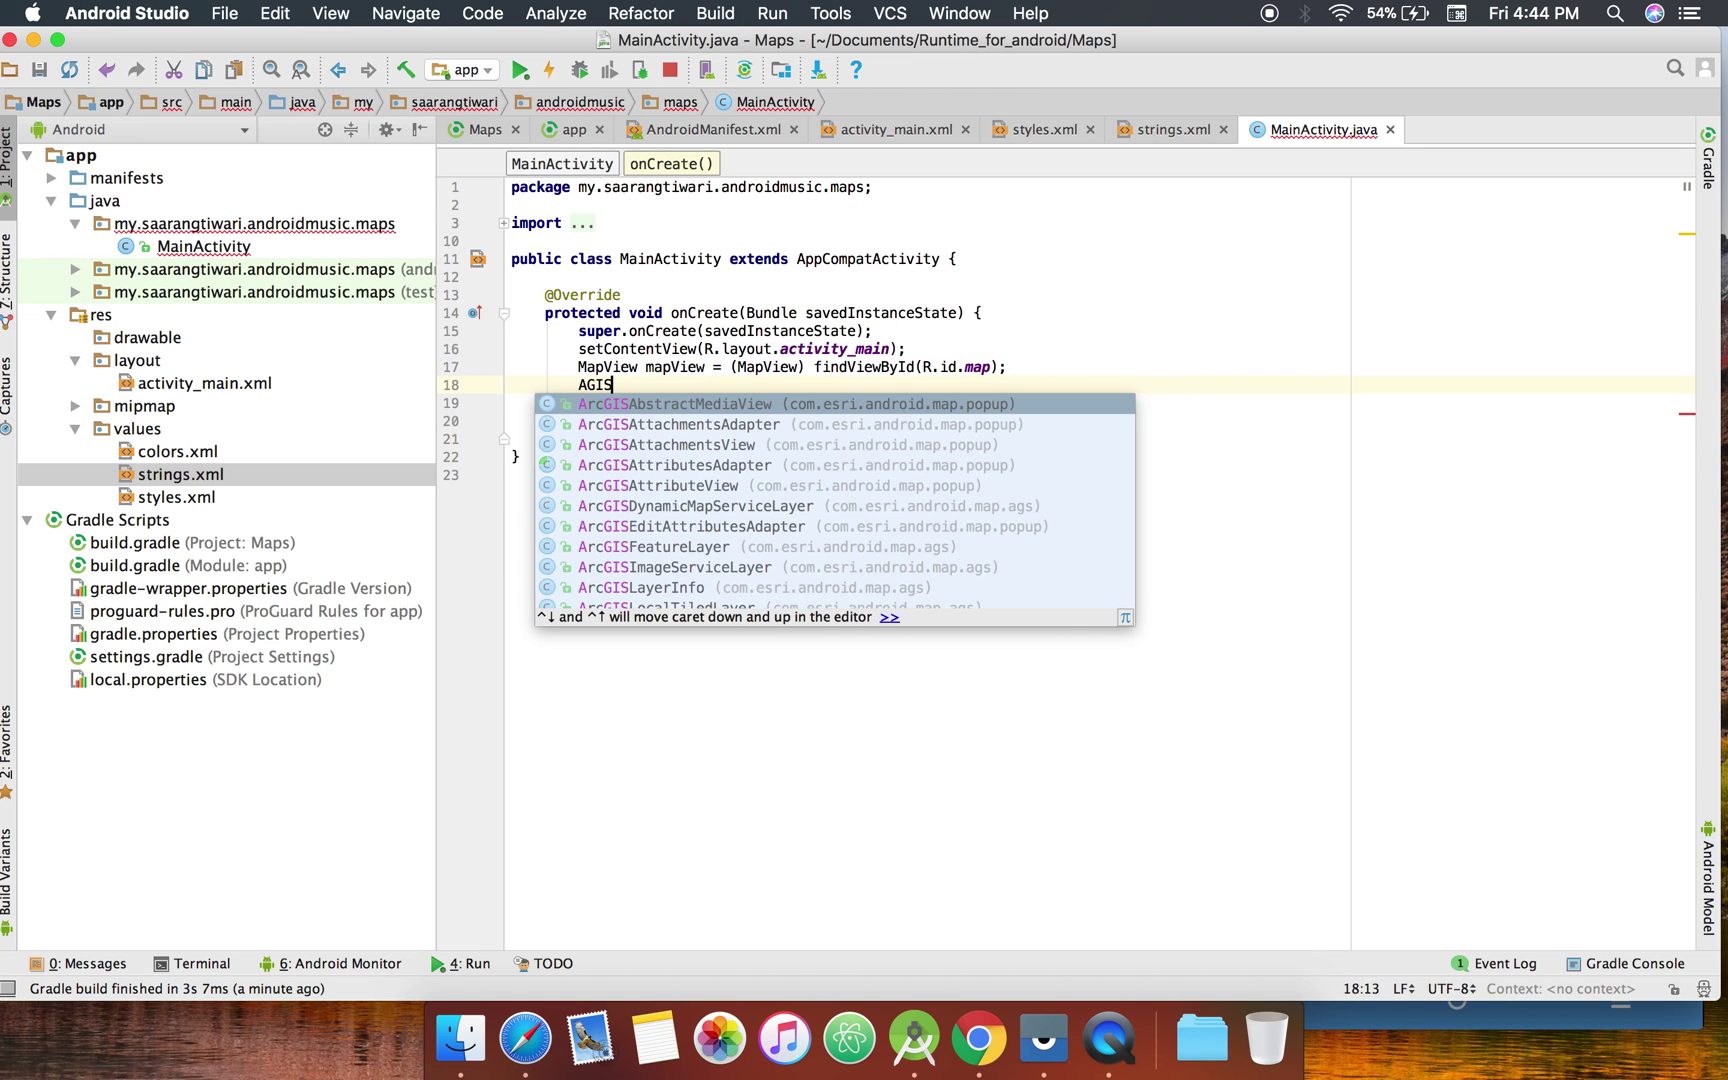
type("Fea")
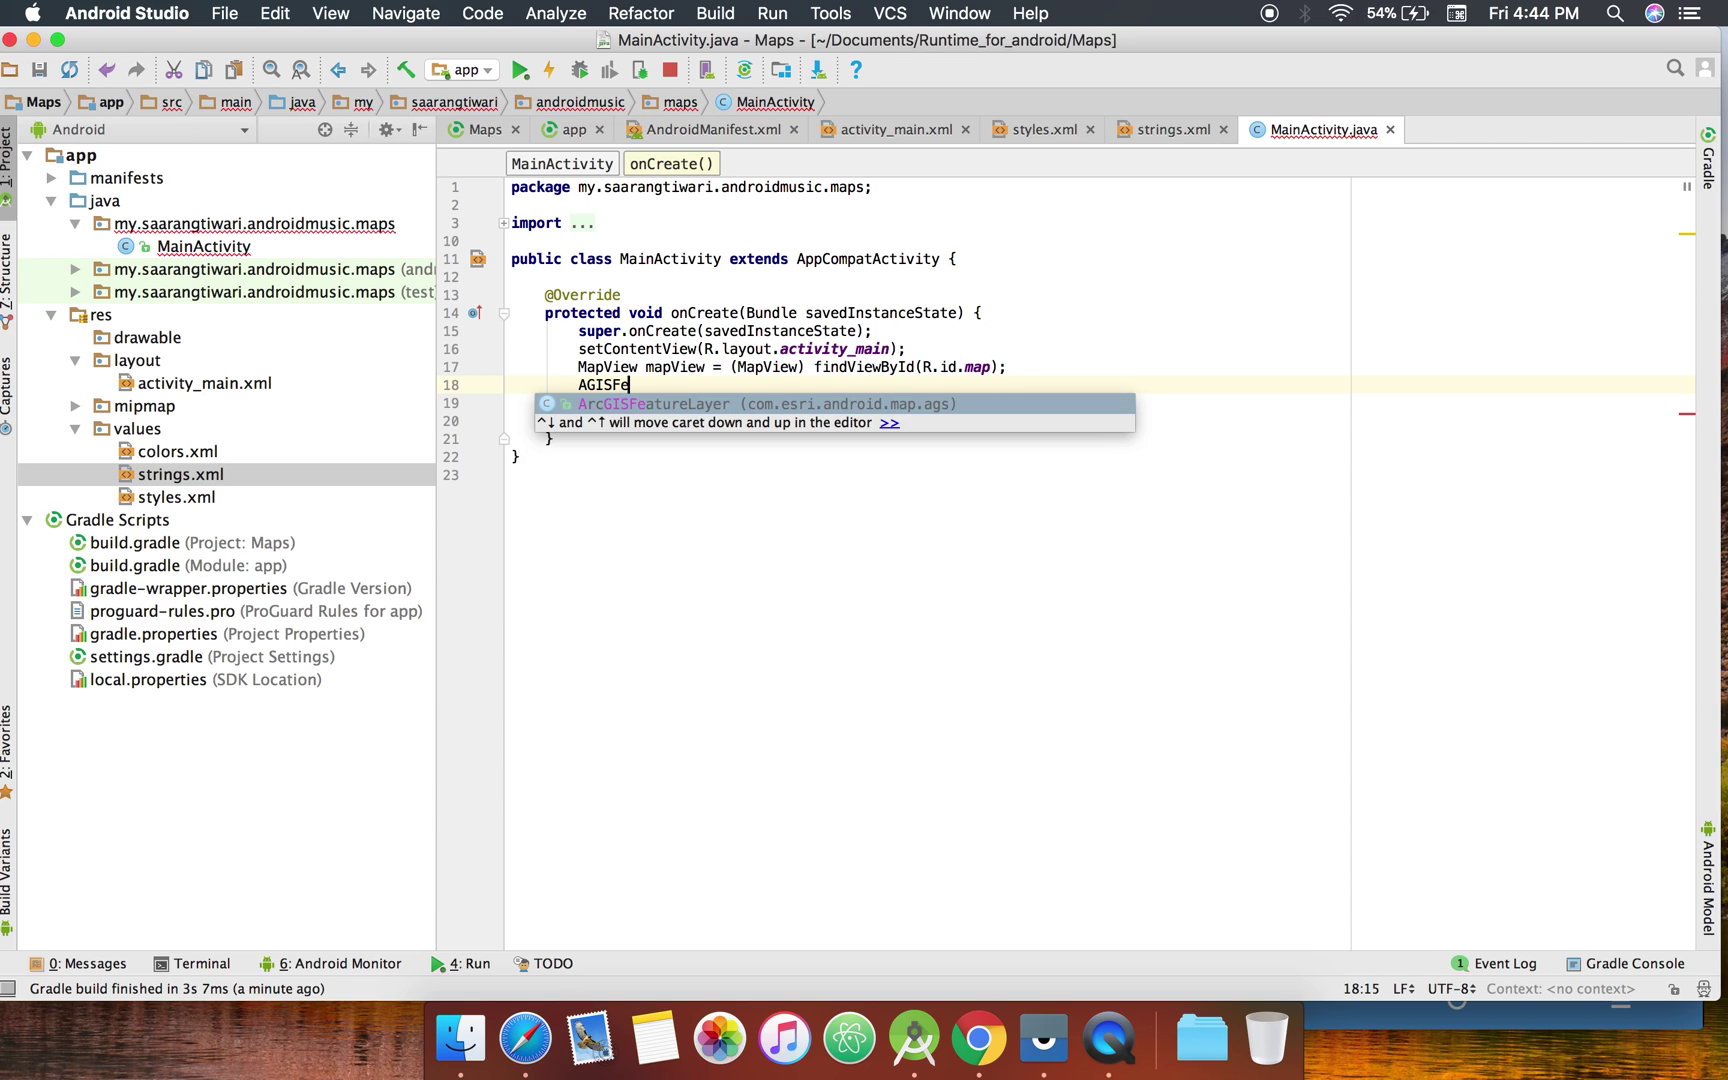
key("Return")
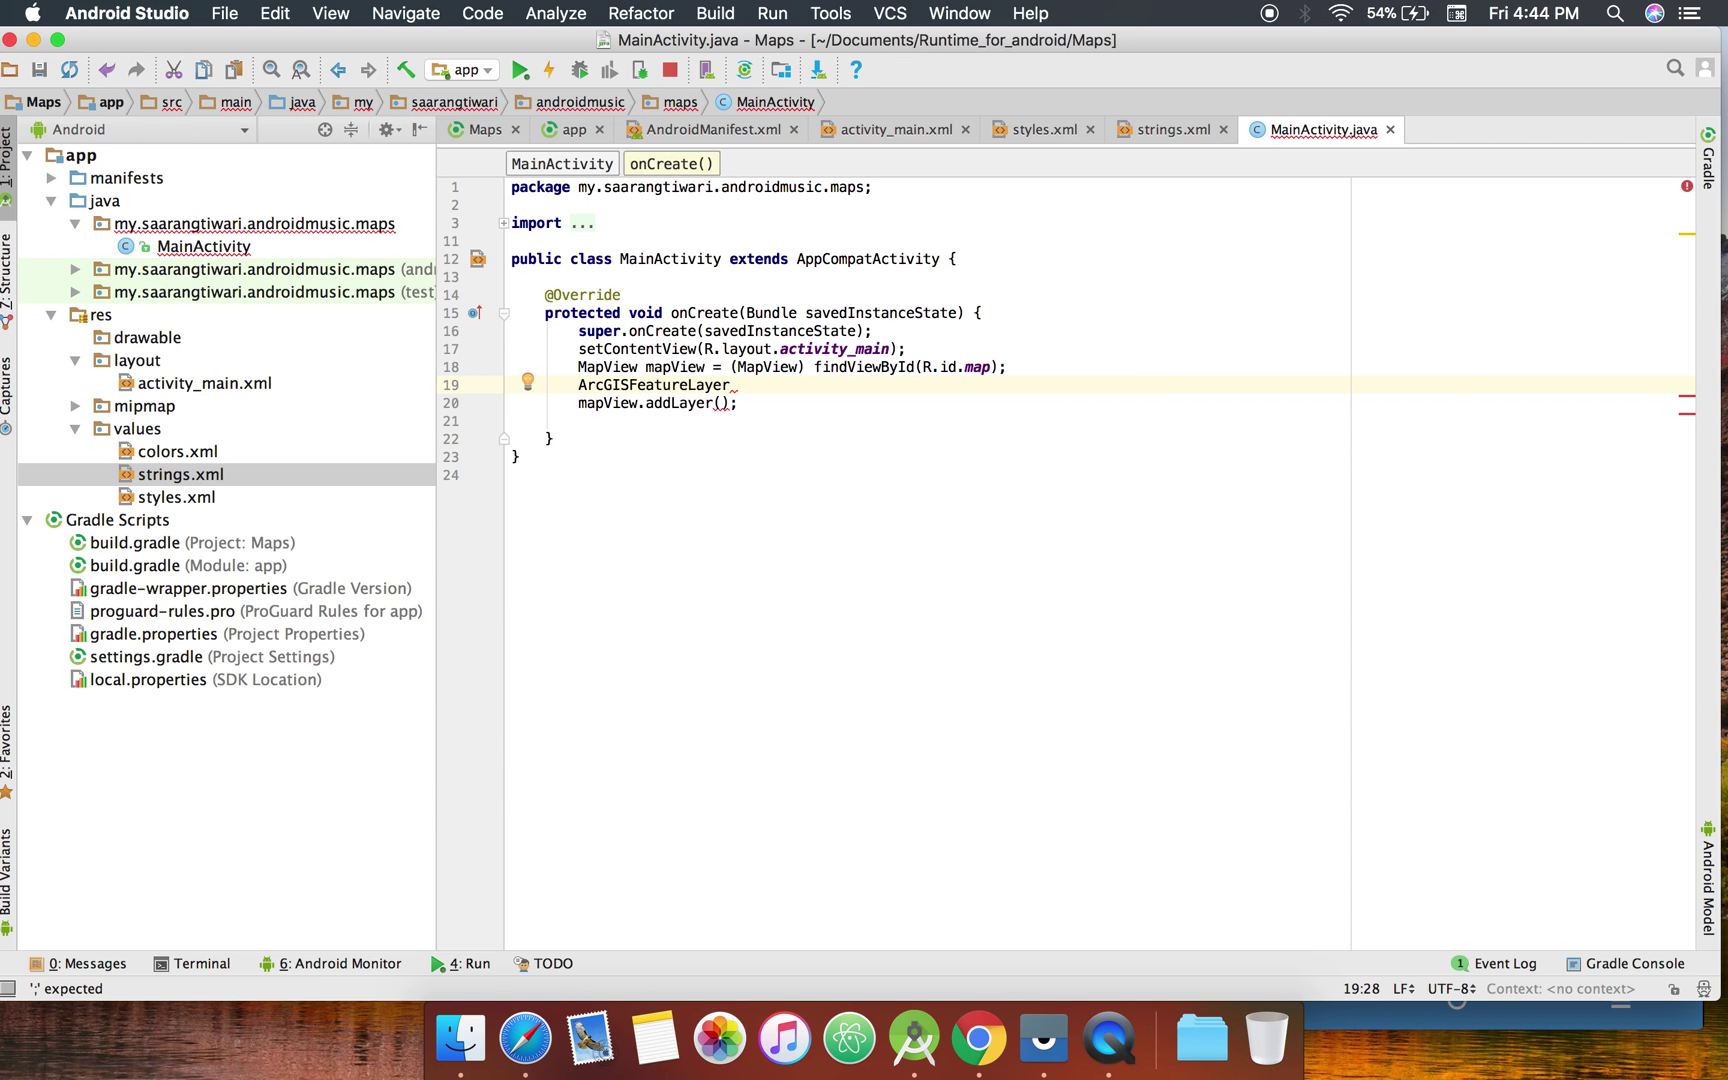
type("a")
key("Return")
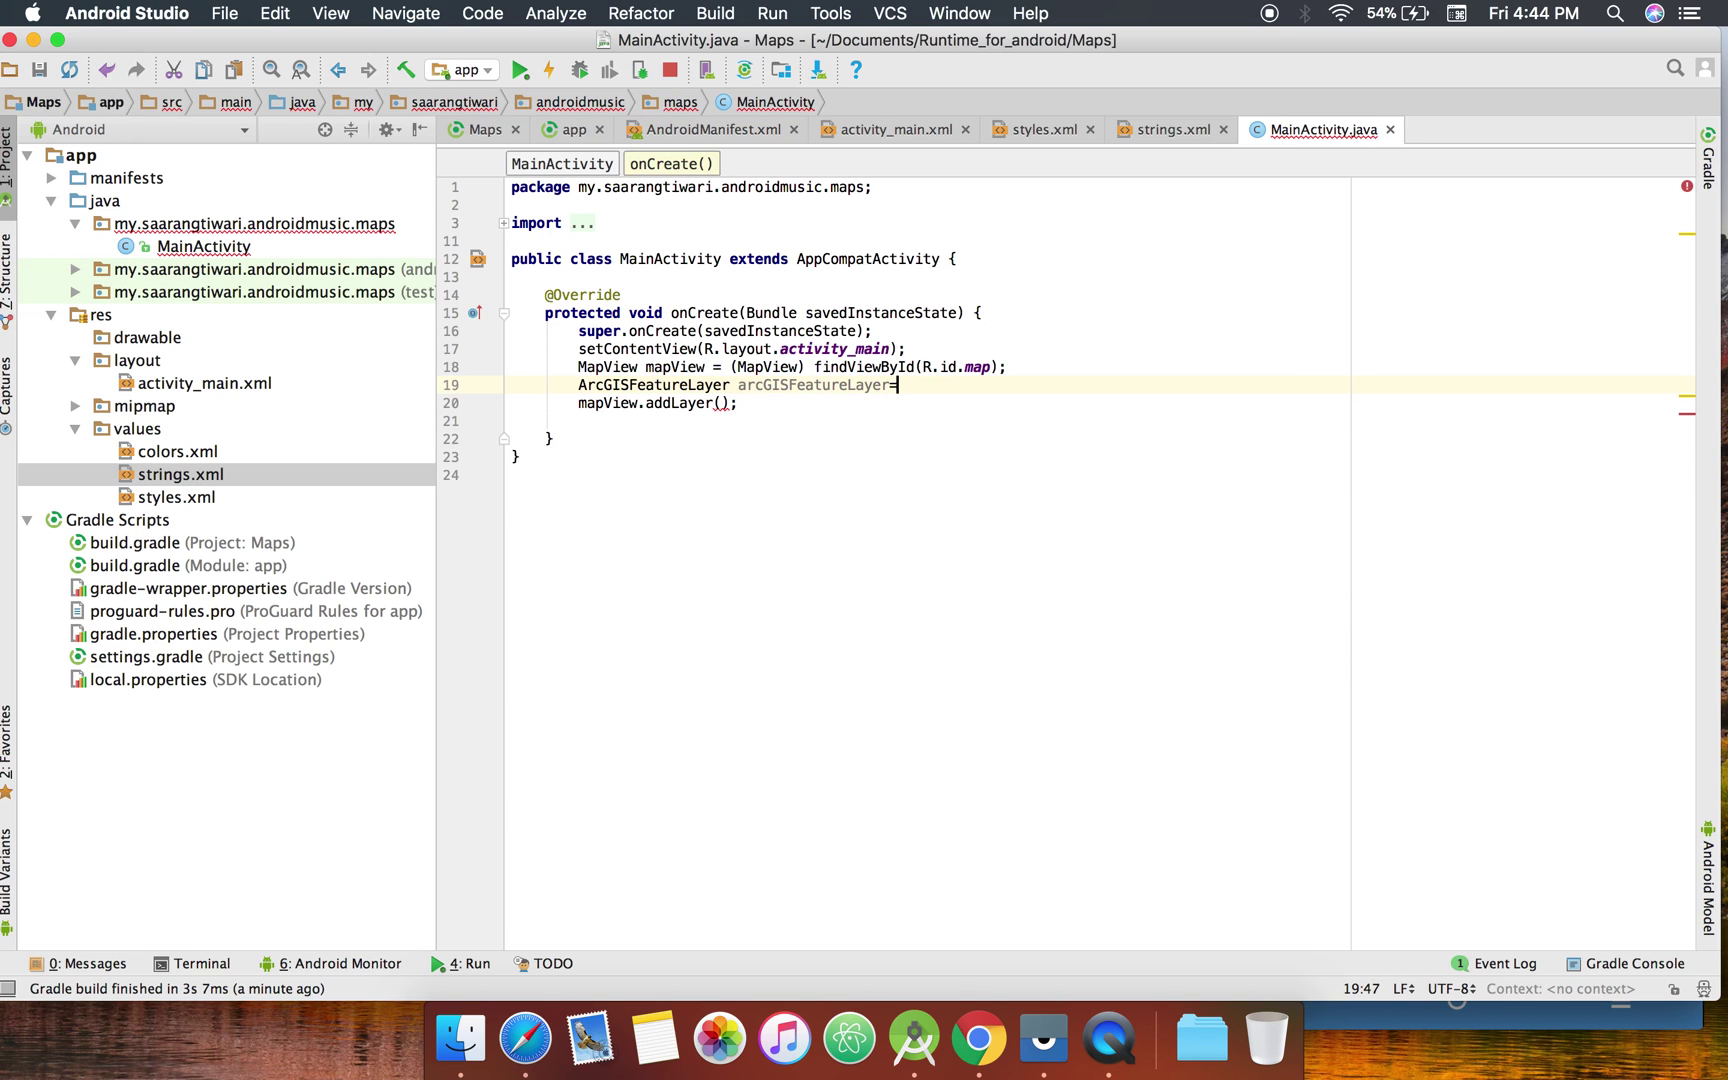
type("new AGI")
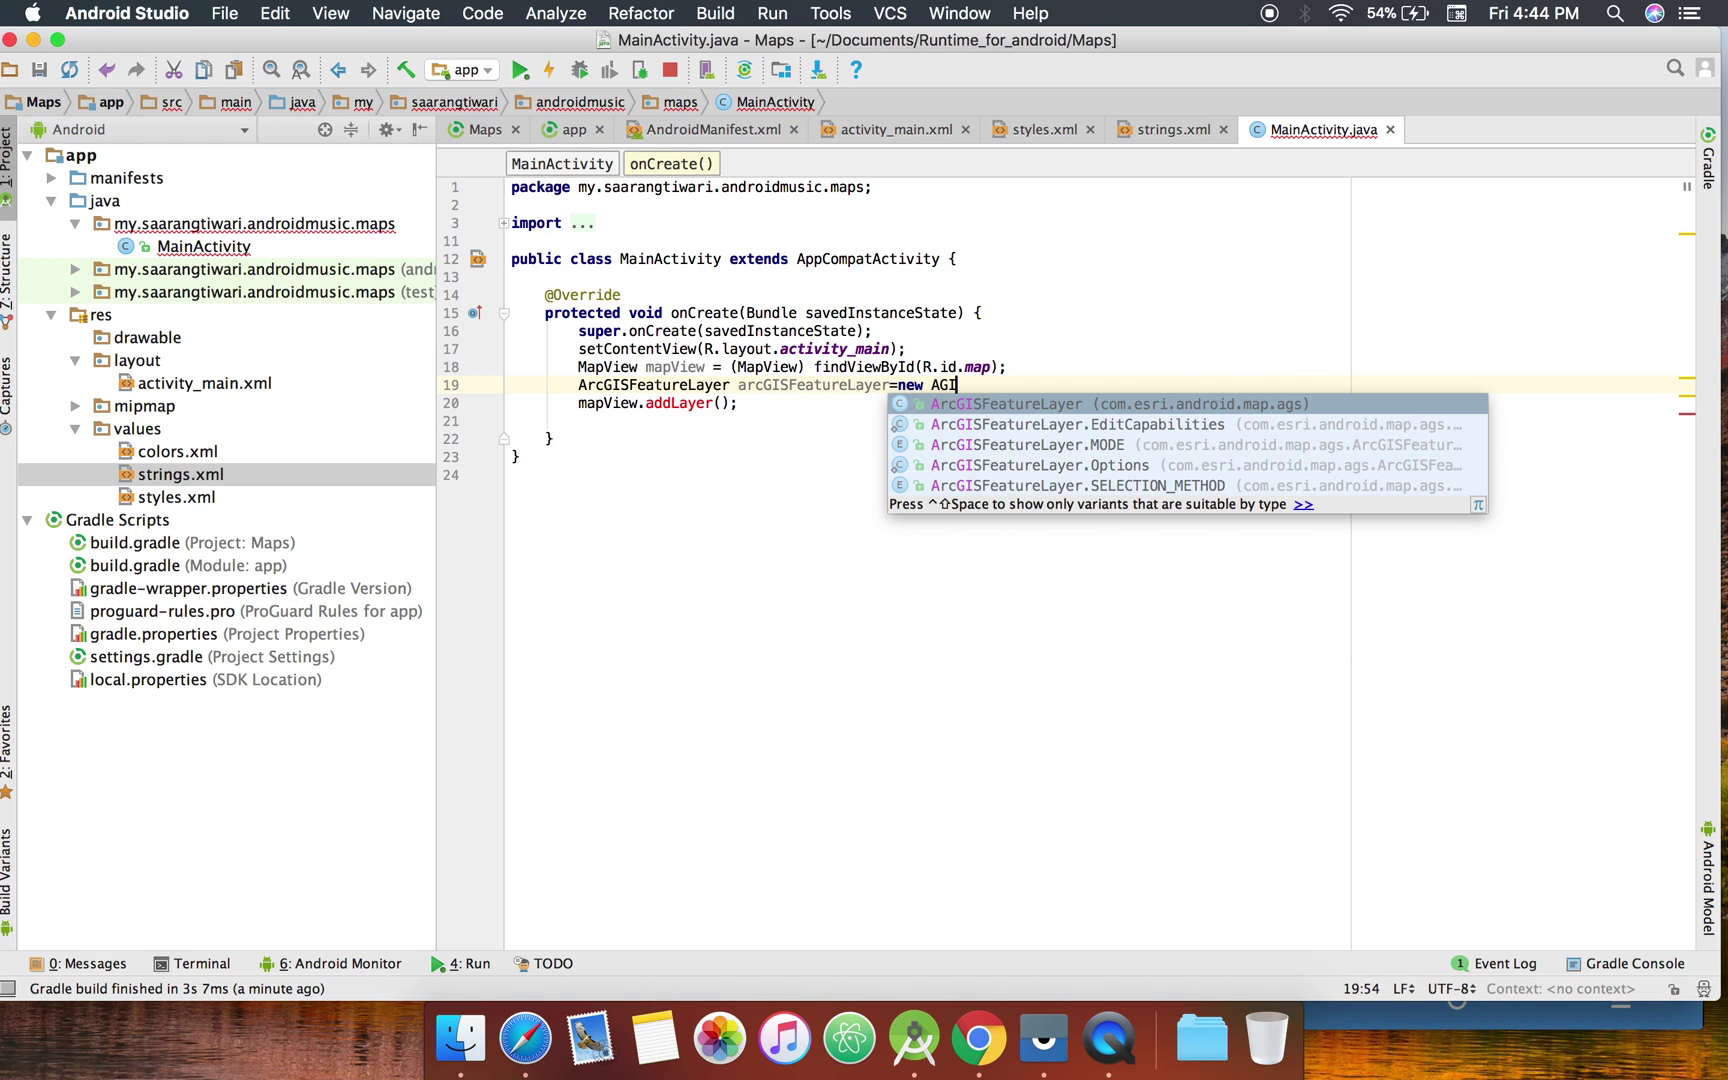
key("Return")
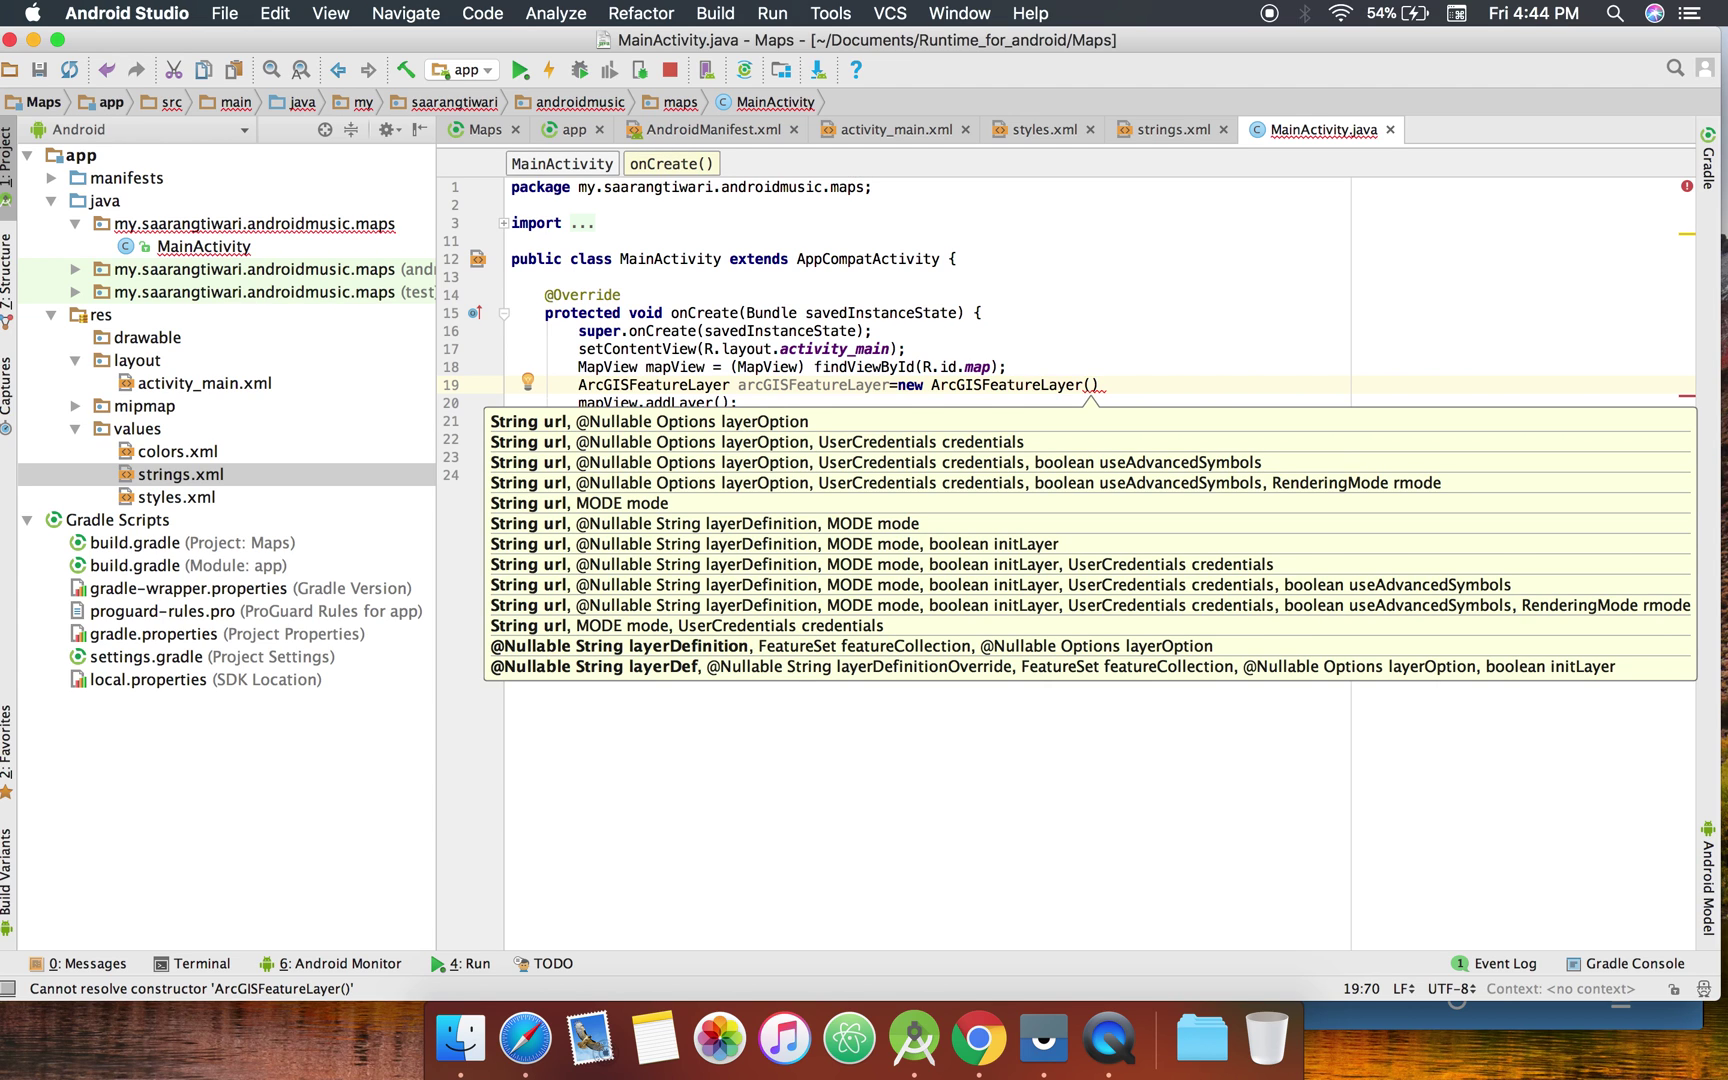
type("get")
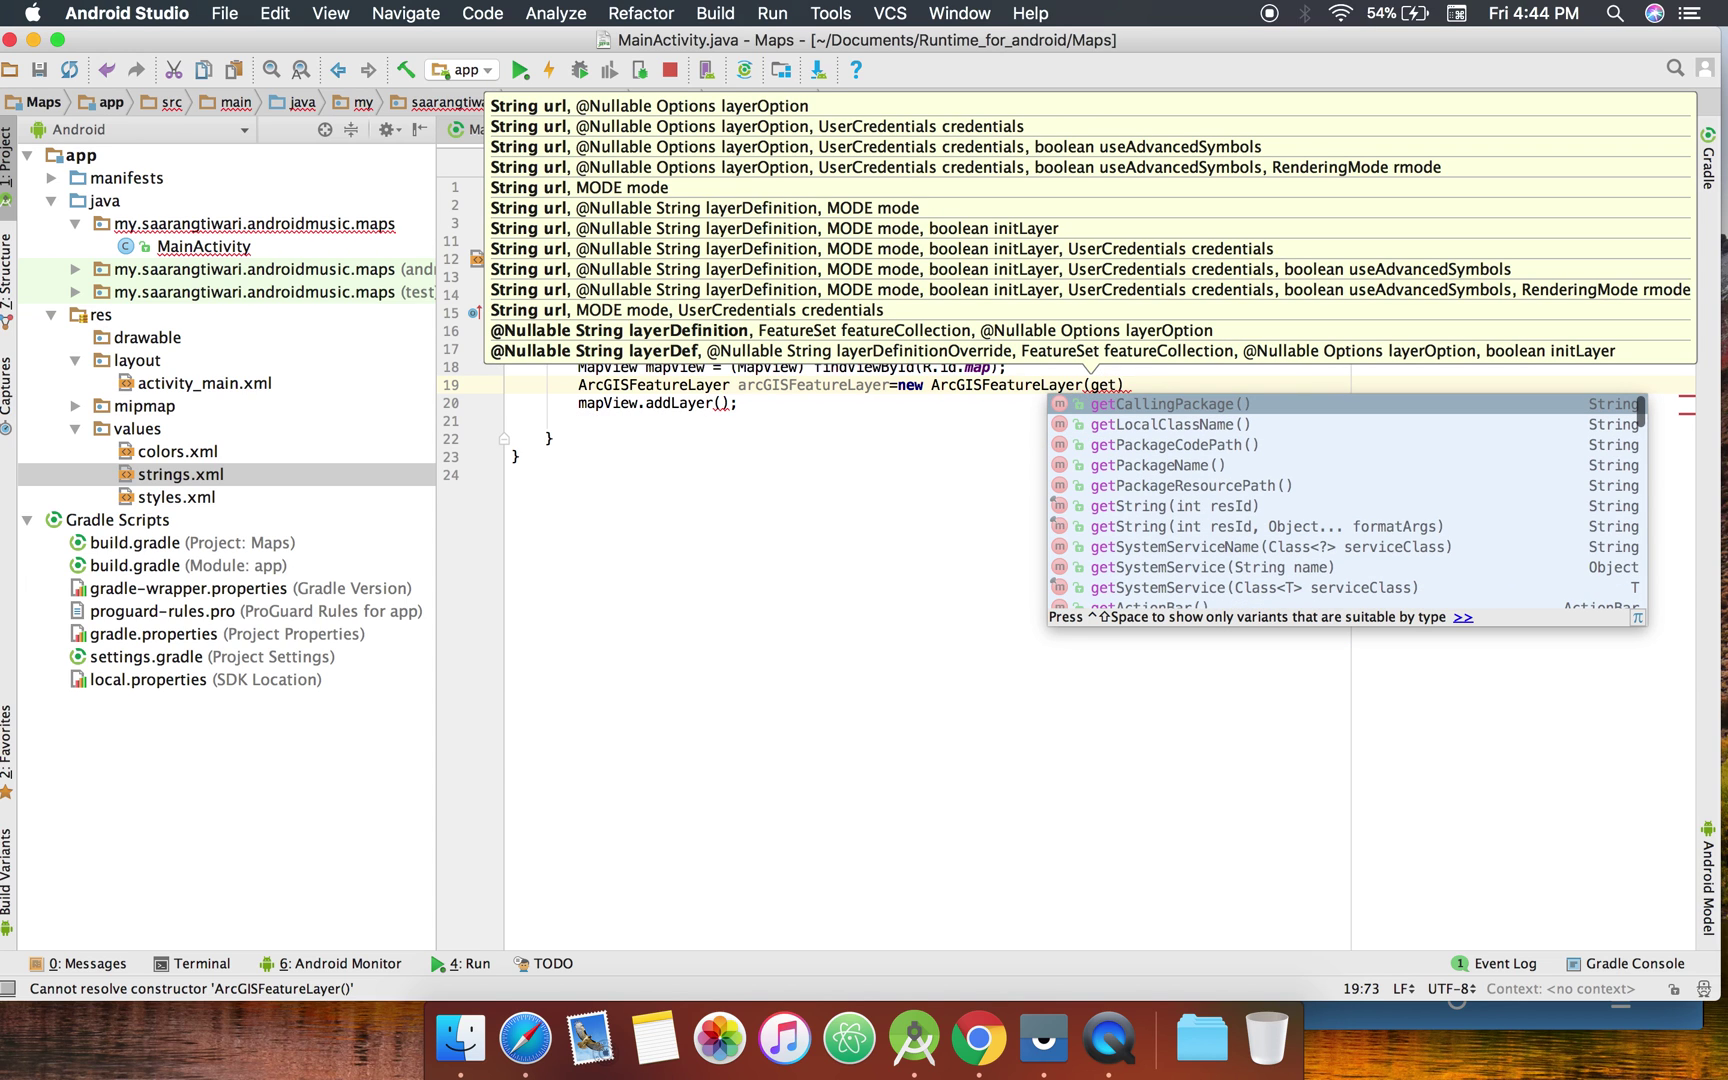
type("St")
Pass getString(R.string.featureServiceURL) as the constructor's first argument
key("Return")
type("R")
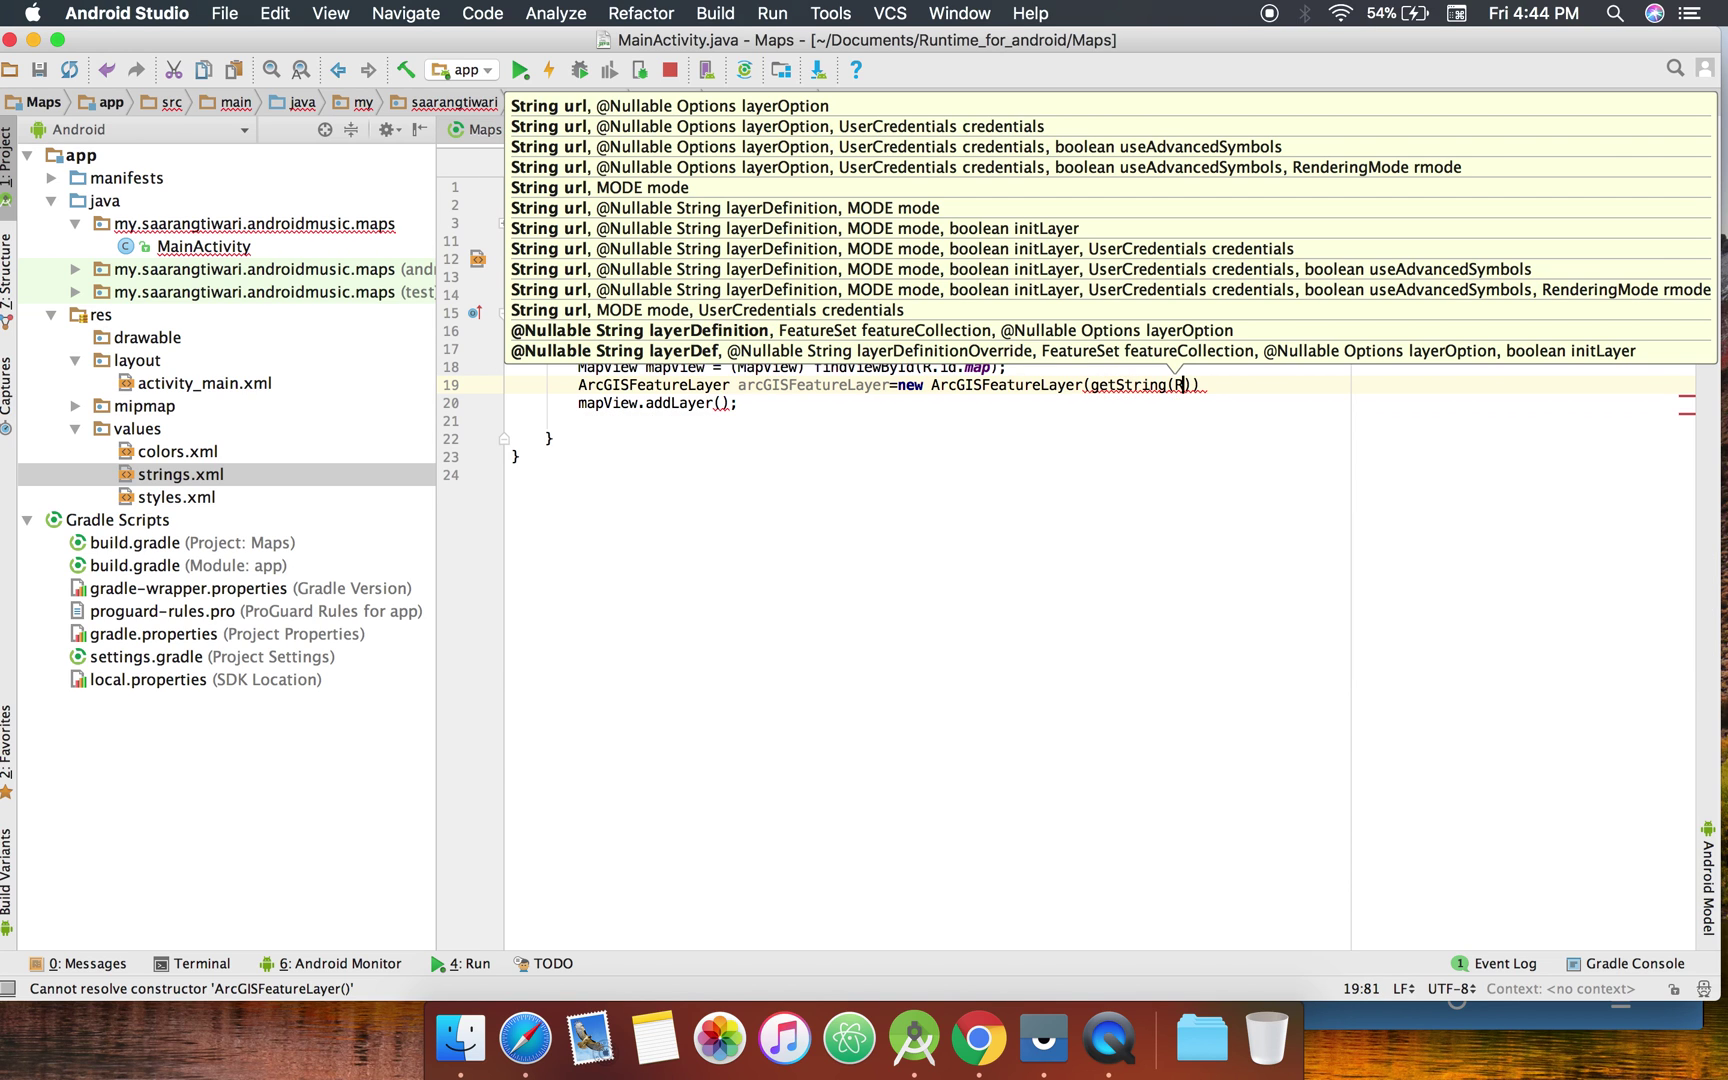
type(".s")
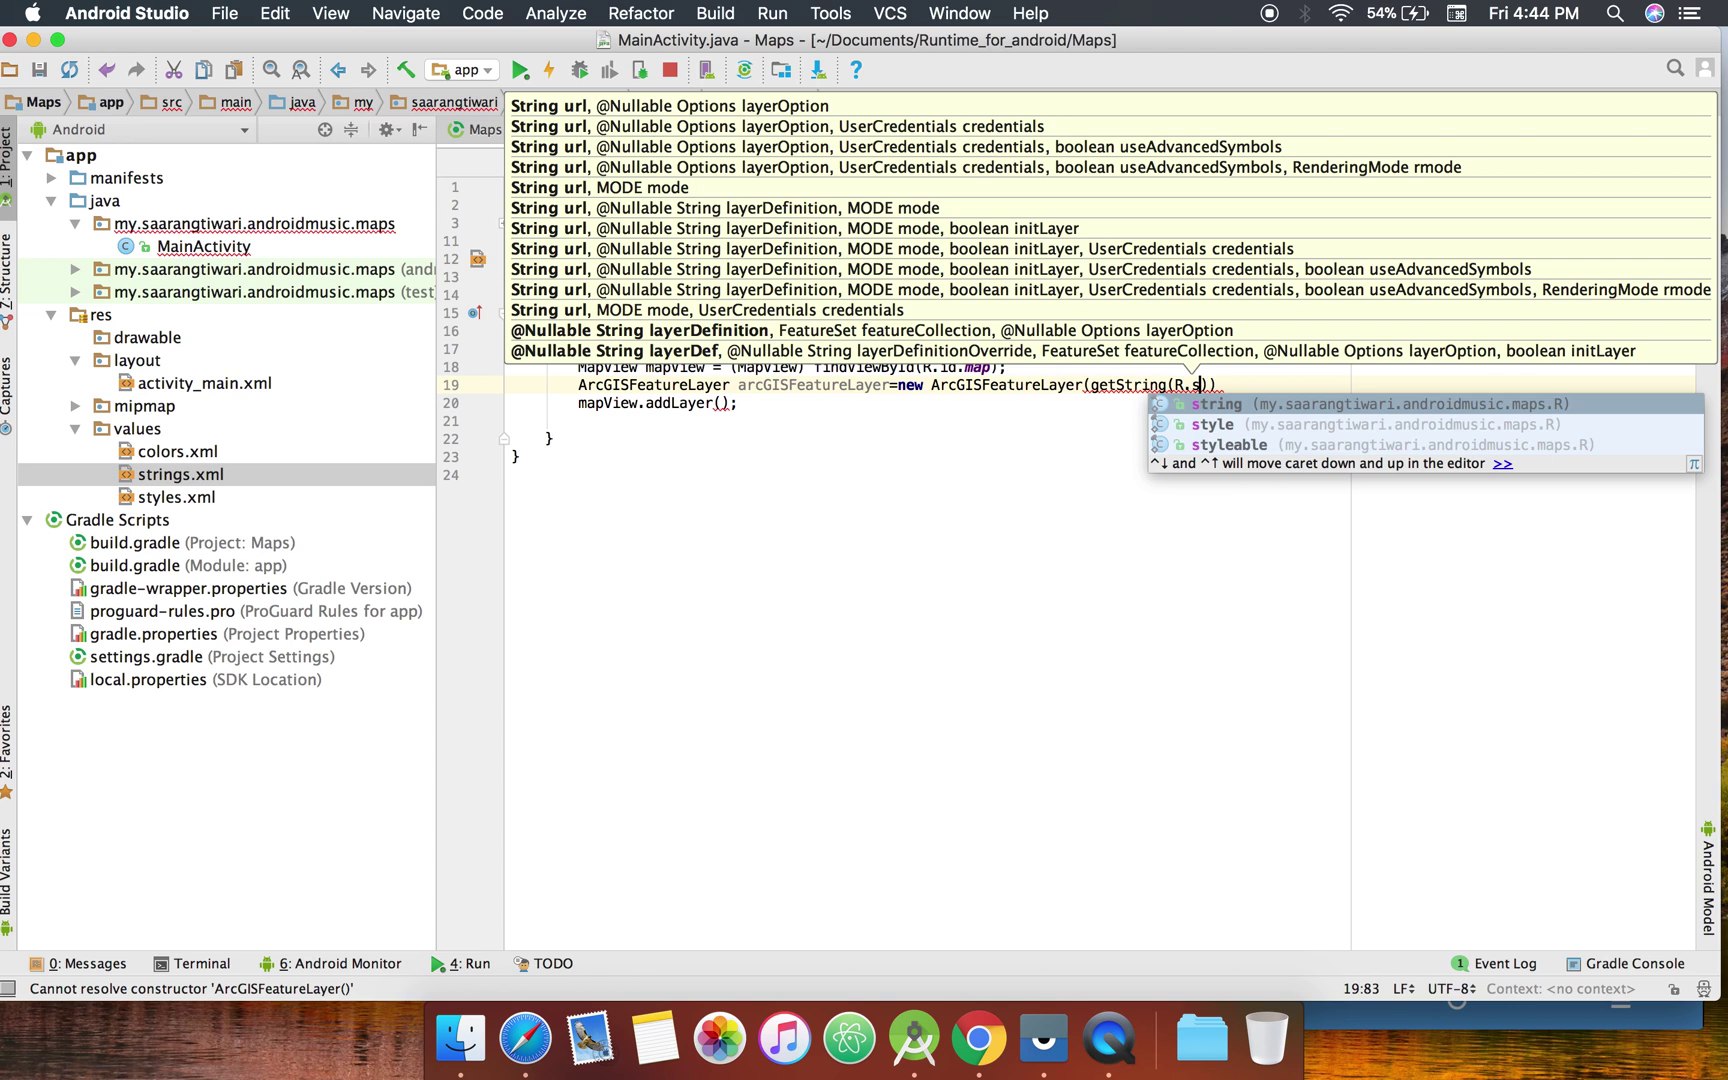
type("t")
key("Return")
type(".")
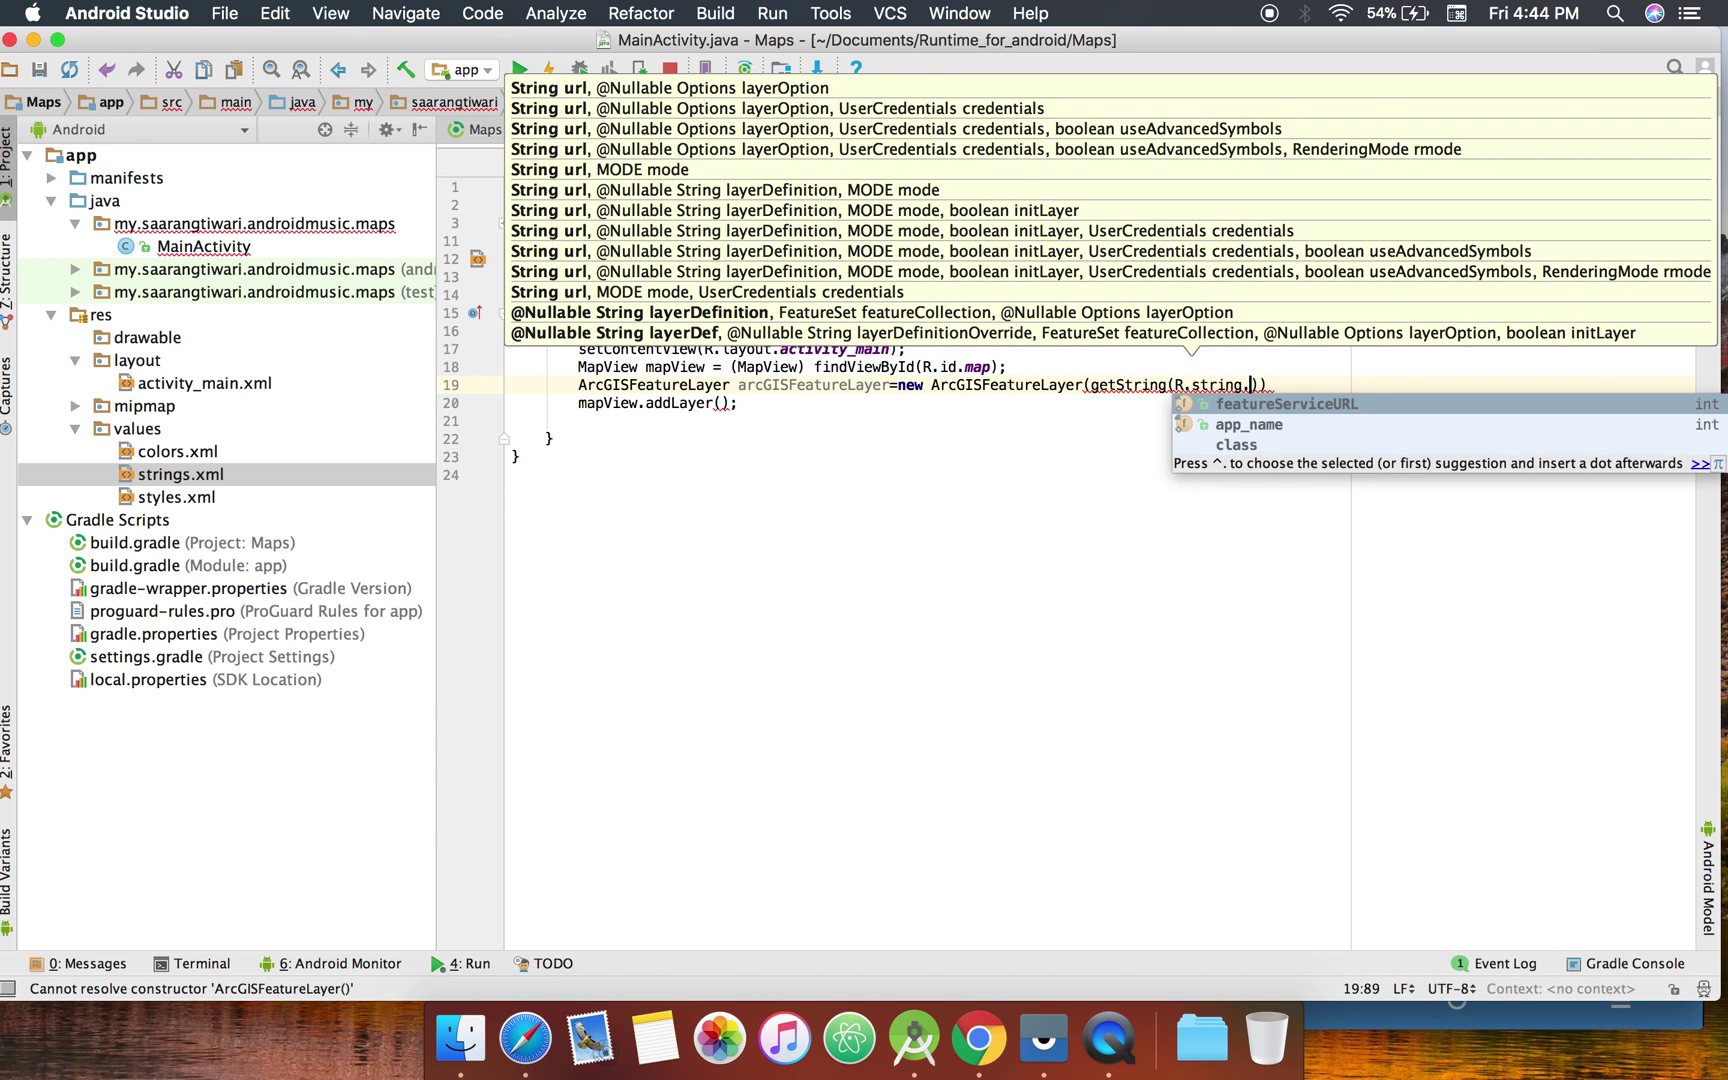
key("Return")
key("Right")
key("Right")
type(";")
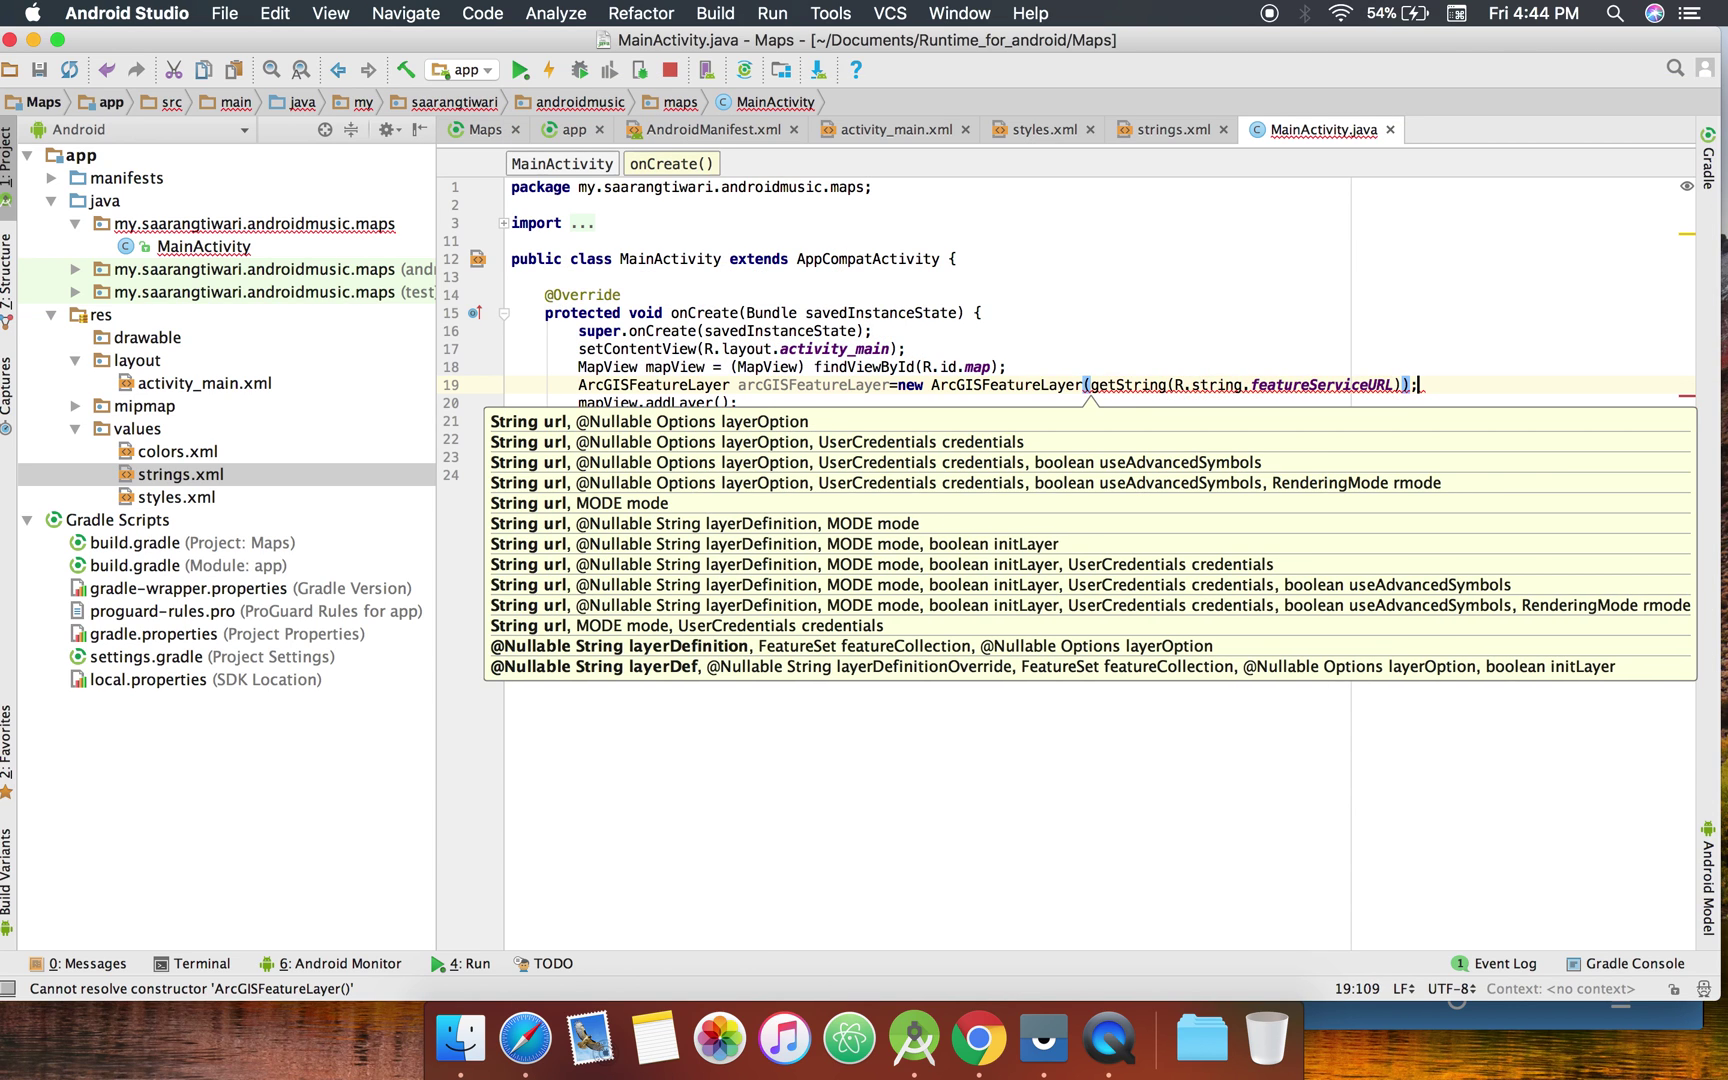
key("Escape")
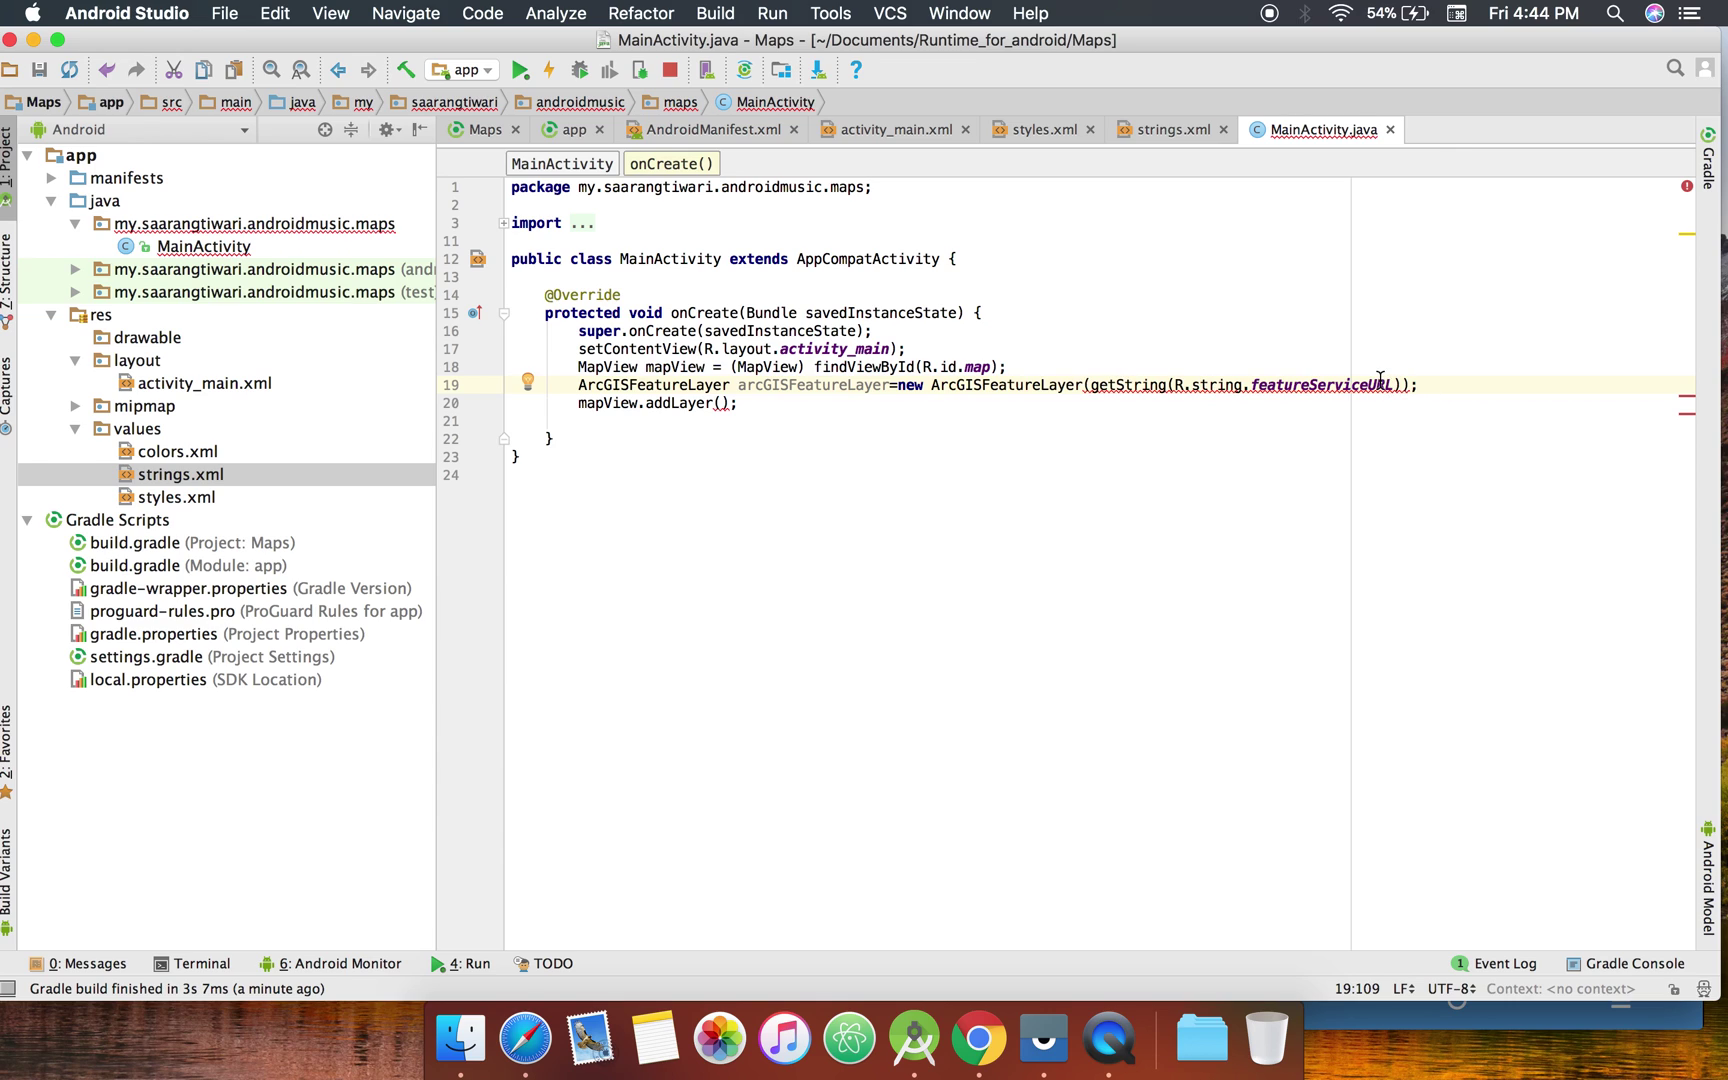
mouse_move(1399, 384)
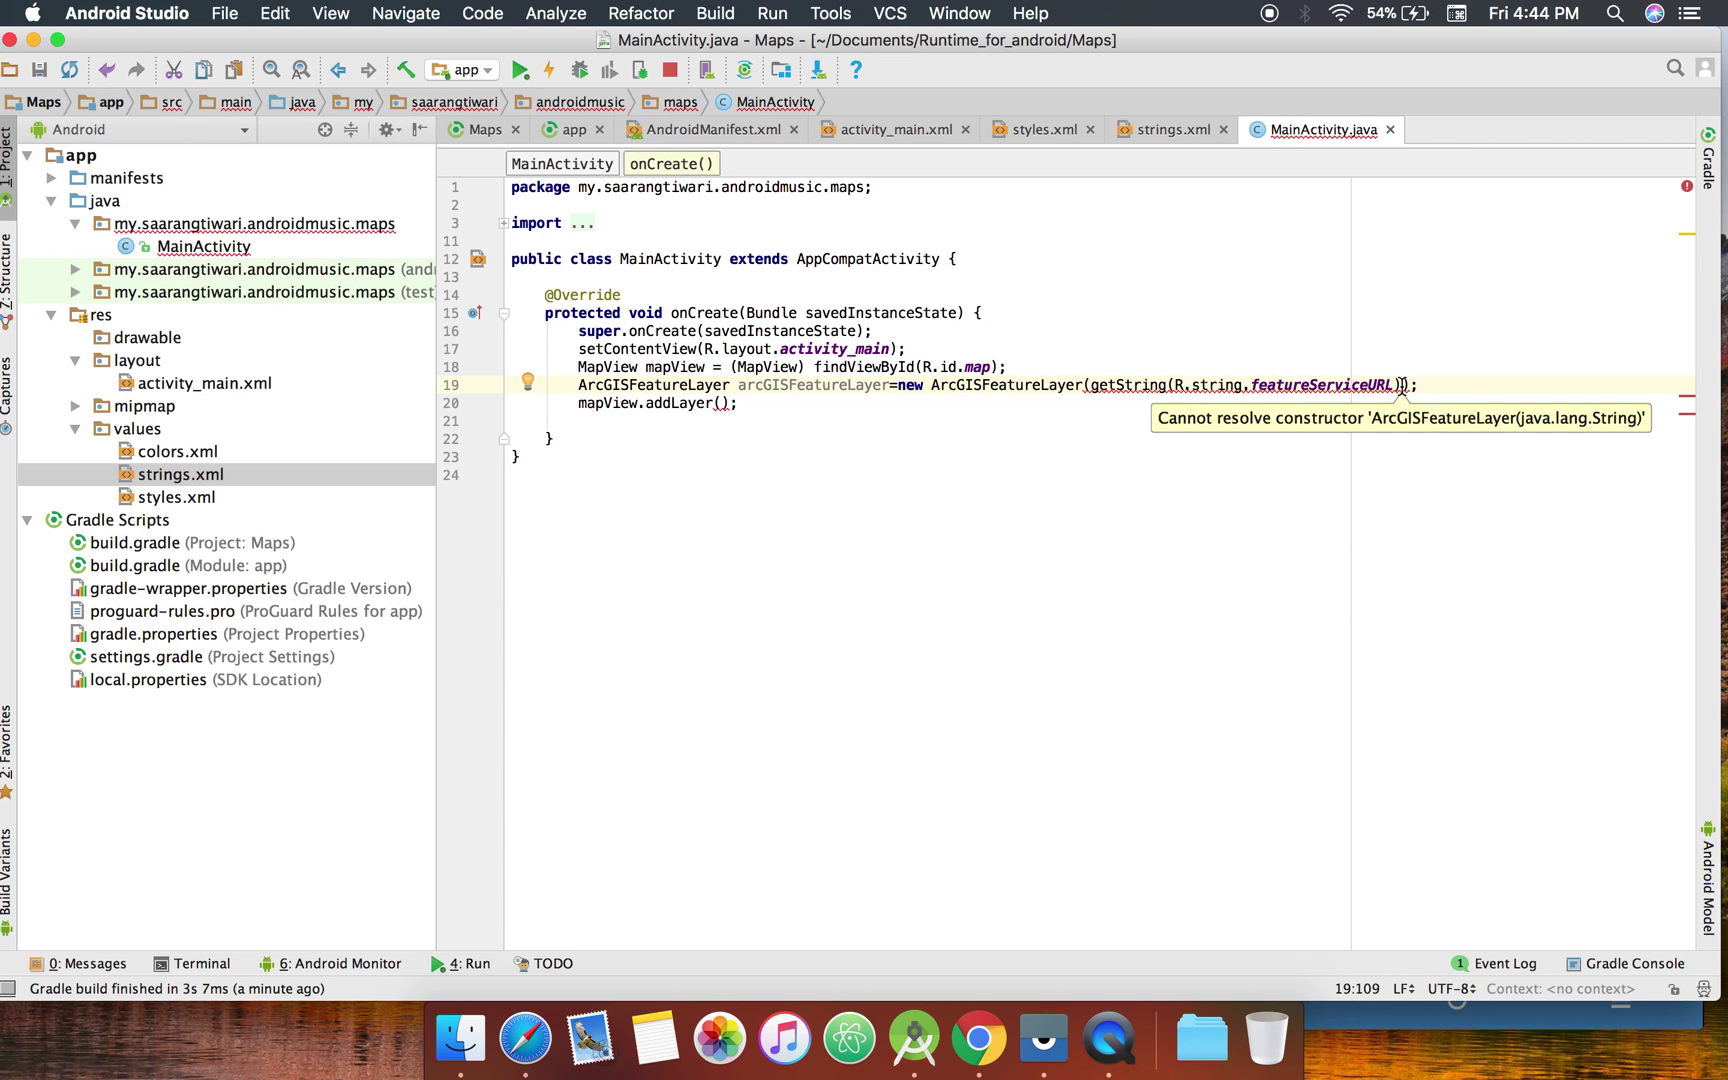
Add ArcGISFeatureLayer.MODE.ONDEMAND as the second argument and pass arcGISFeatureLayer to addLayer
left_click(1402, 386)
type(",")
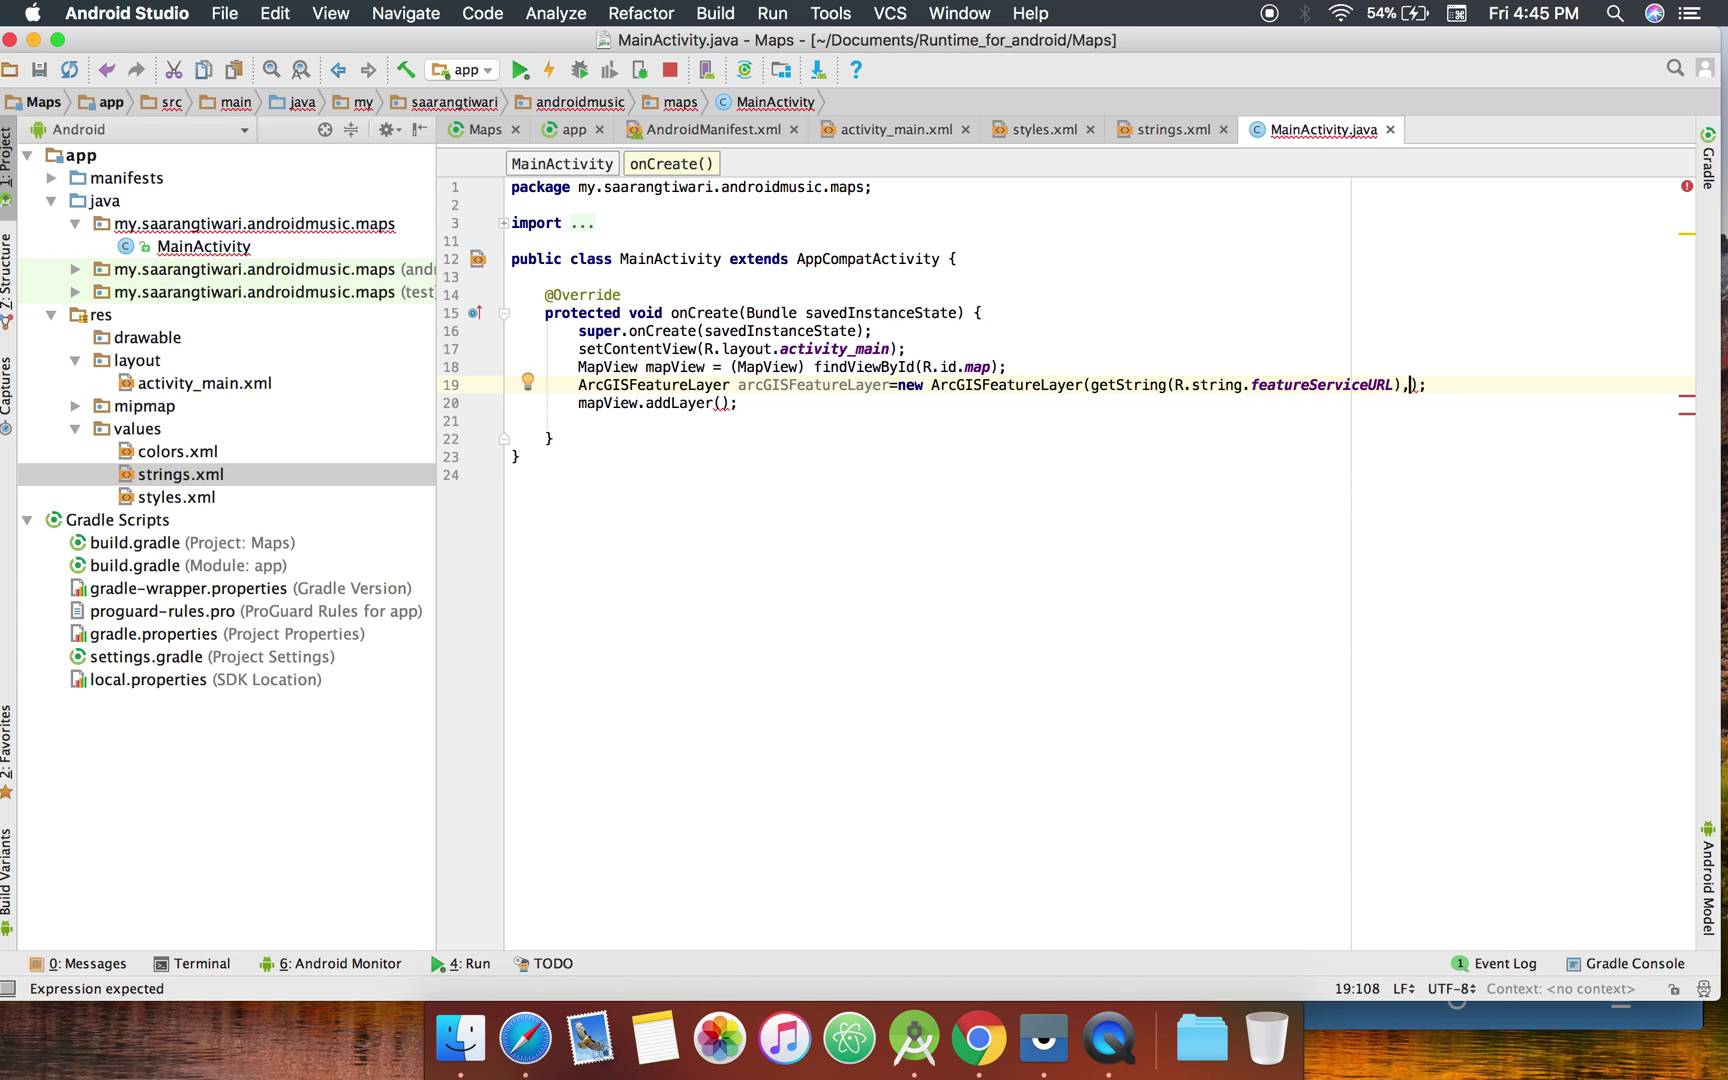
type("Fea")
key("BackSpace")
key("BackSpace")
key("BackSpace")
type("O")
key("ctrl+space")
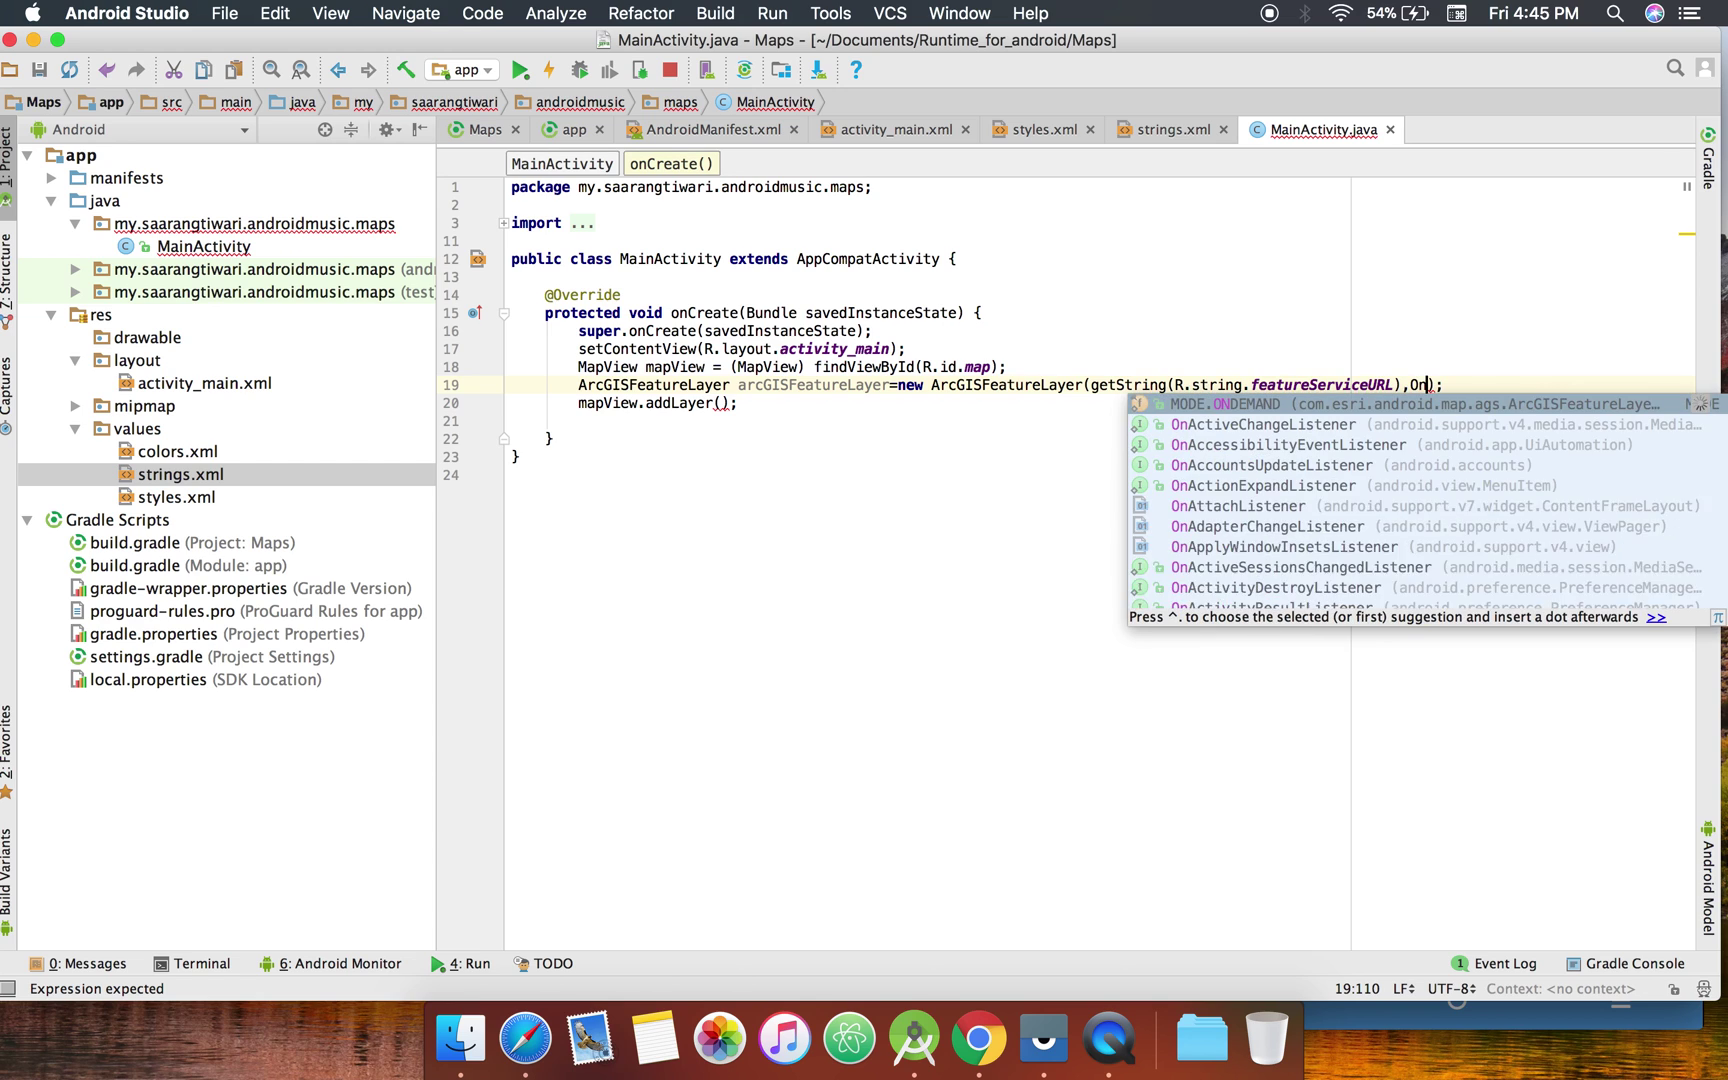
key("Return")
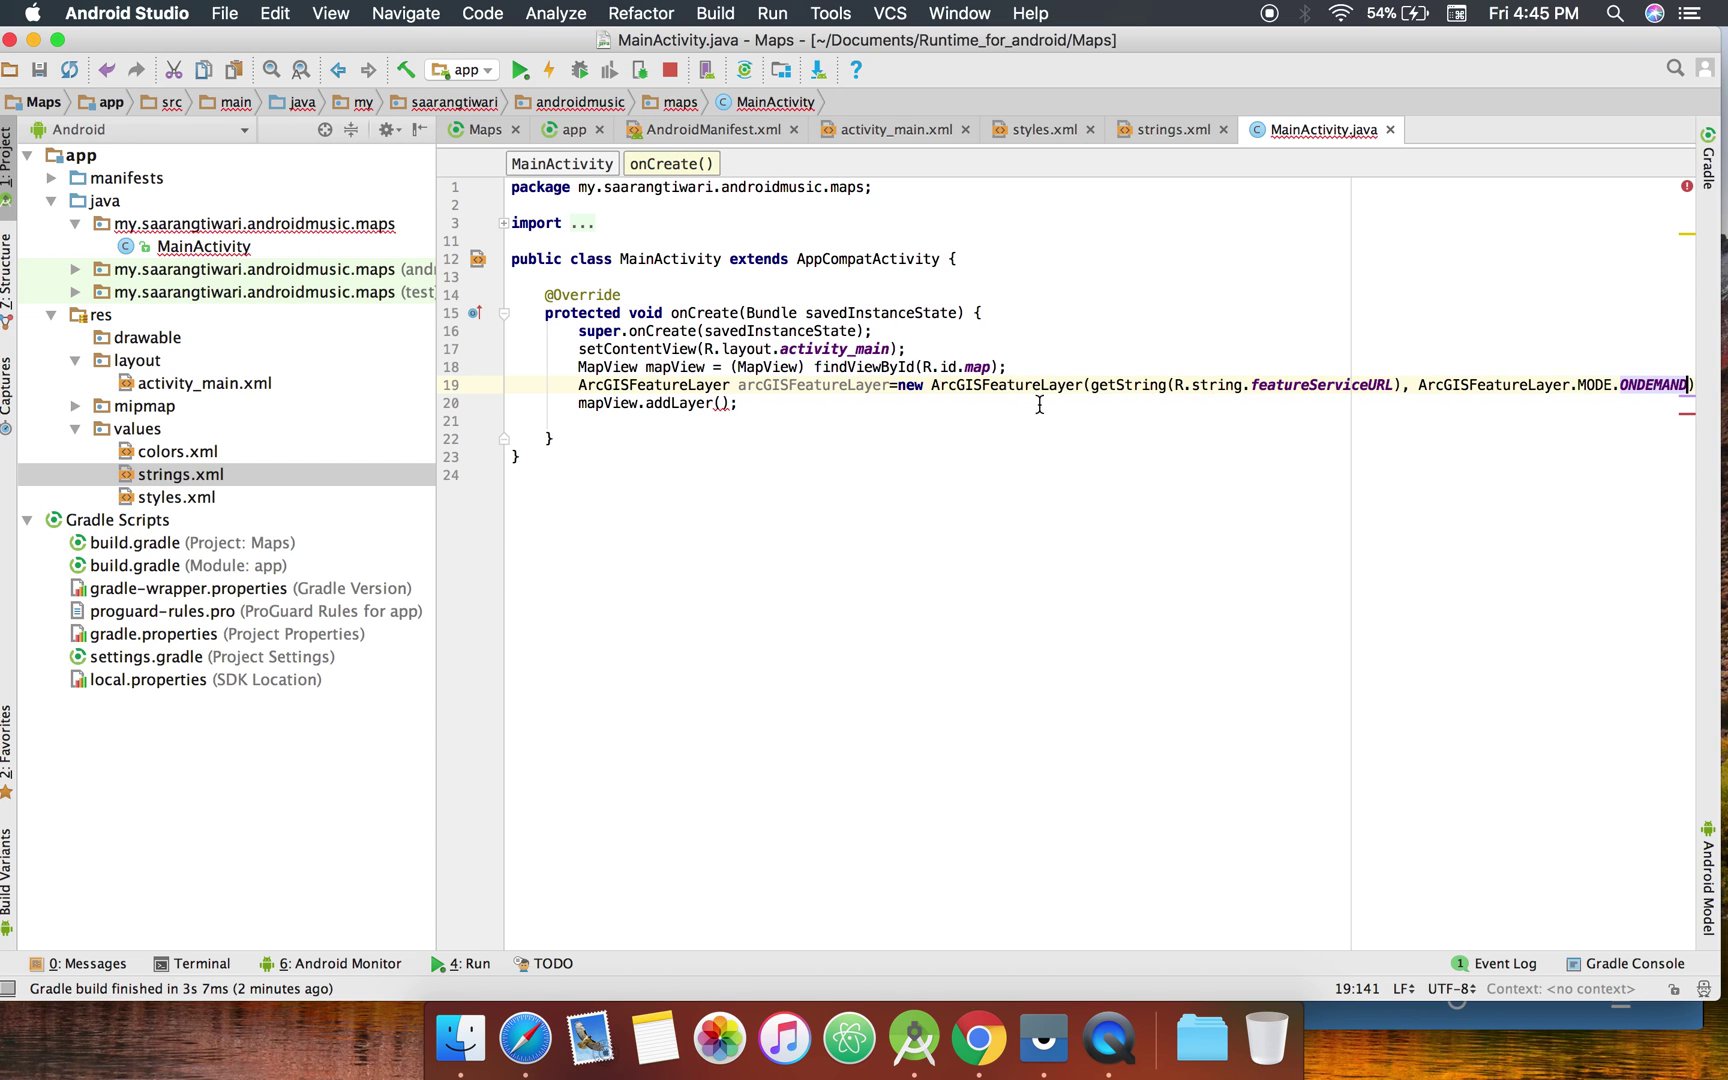
mouse_move(716, 403)
double_click(780, 389)
key("super+c")
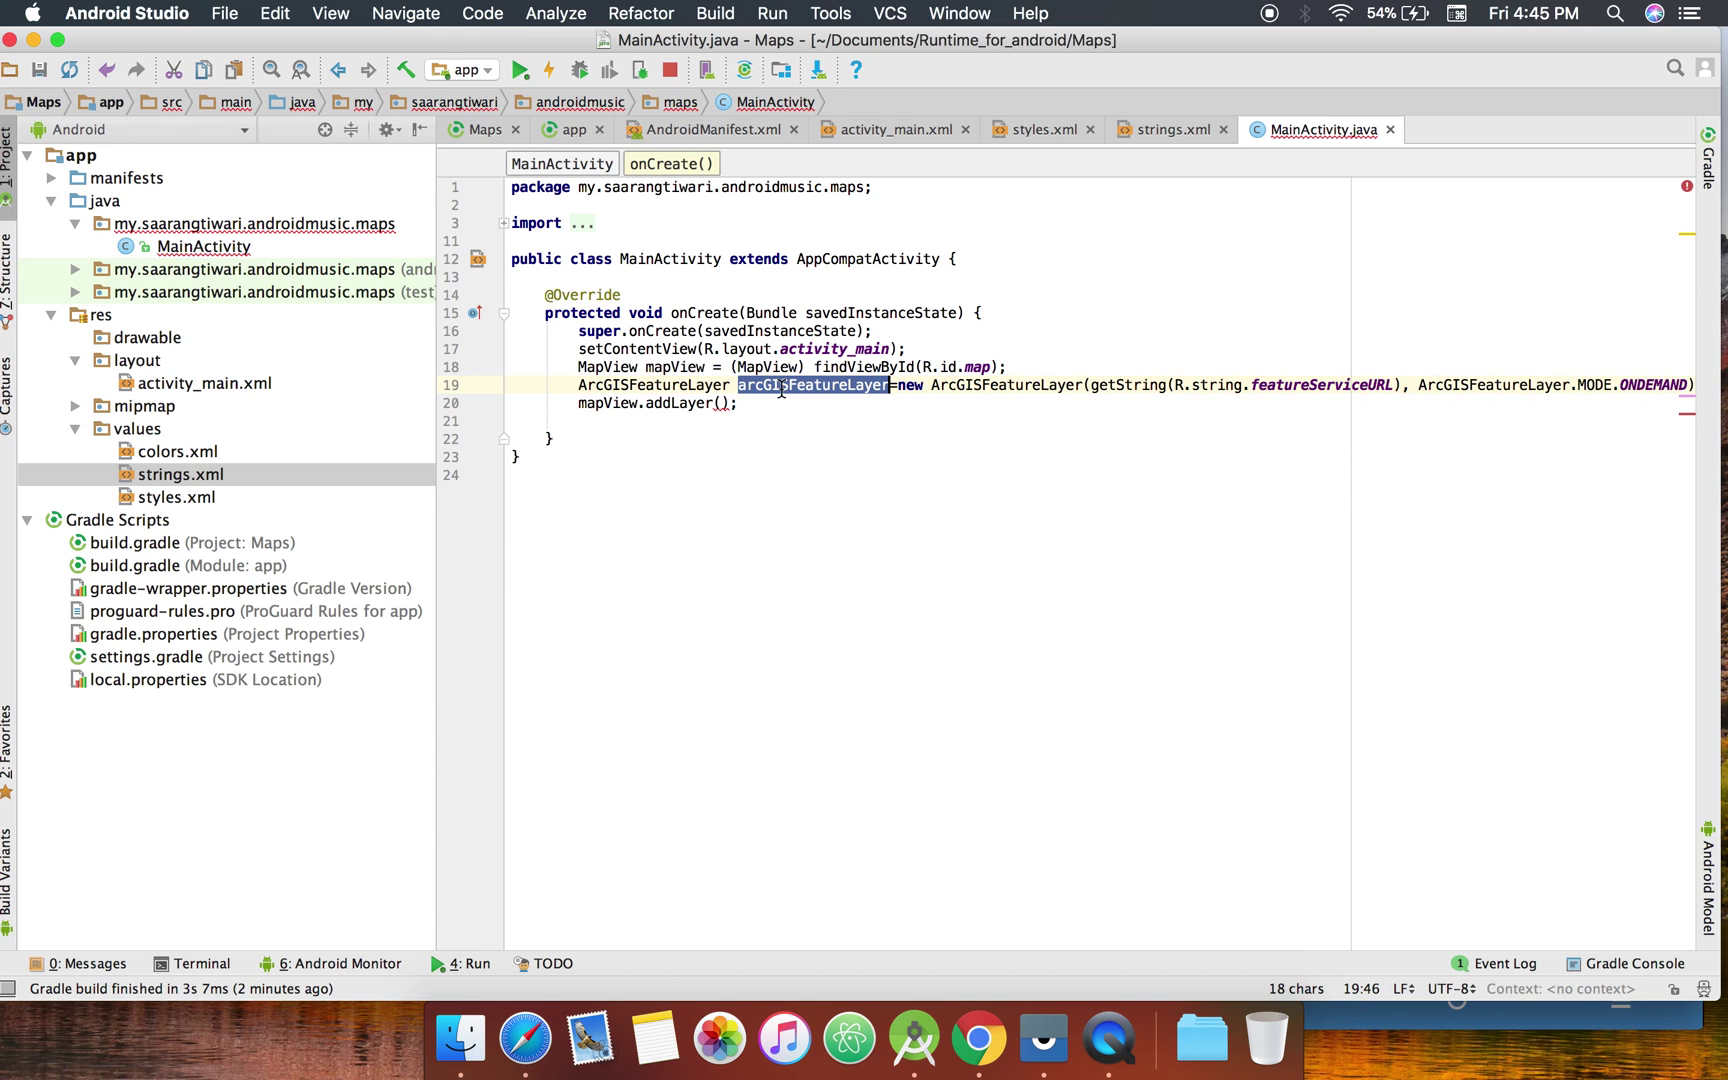
left_click(725, 401)
key("super+v")
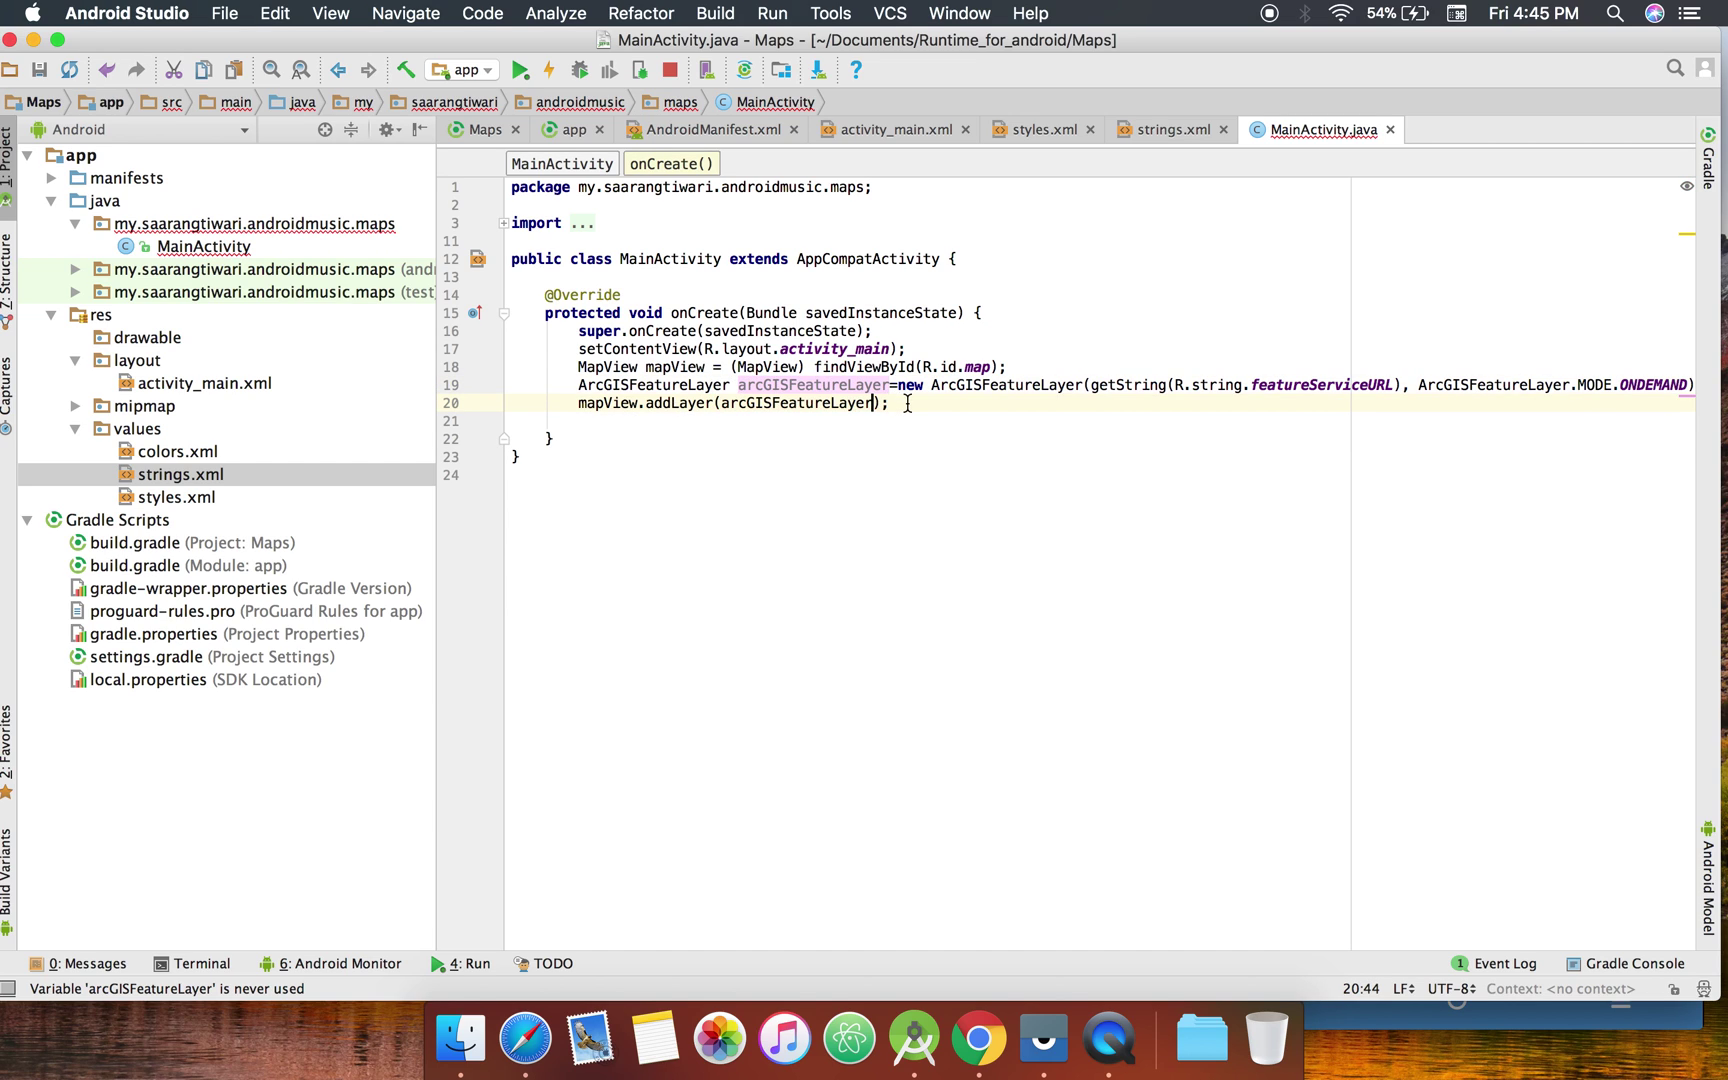
left_click(907, 403)
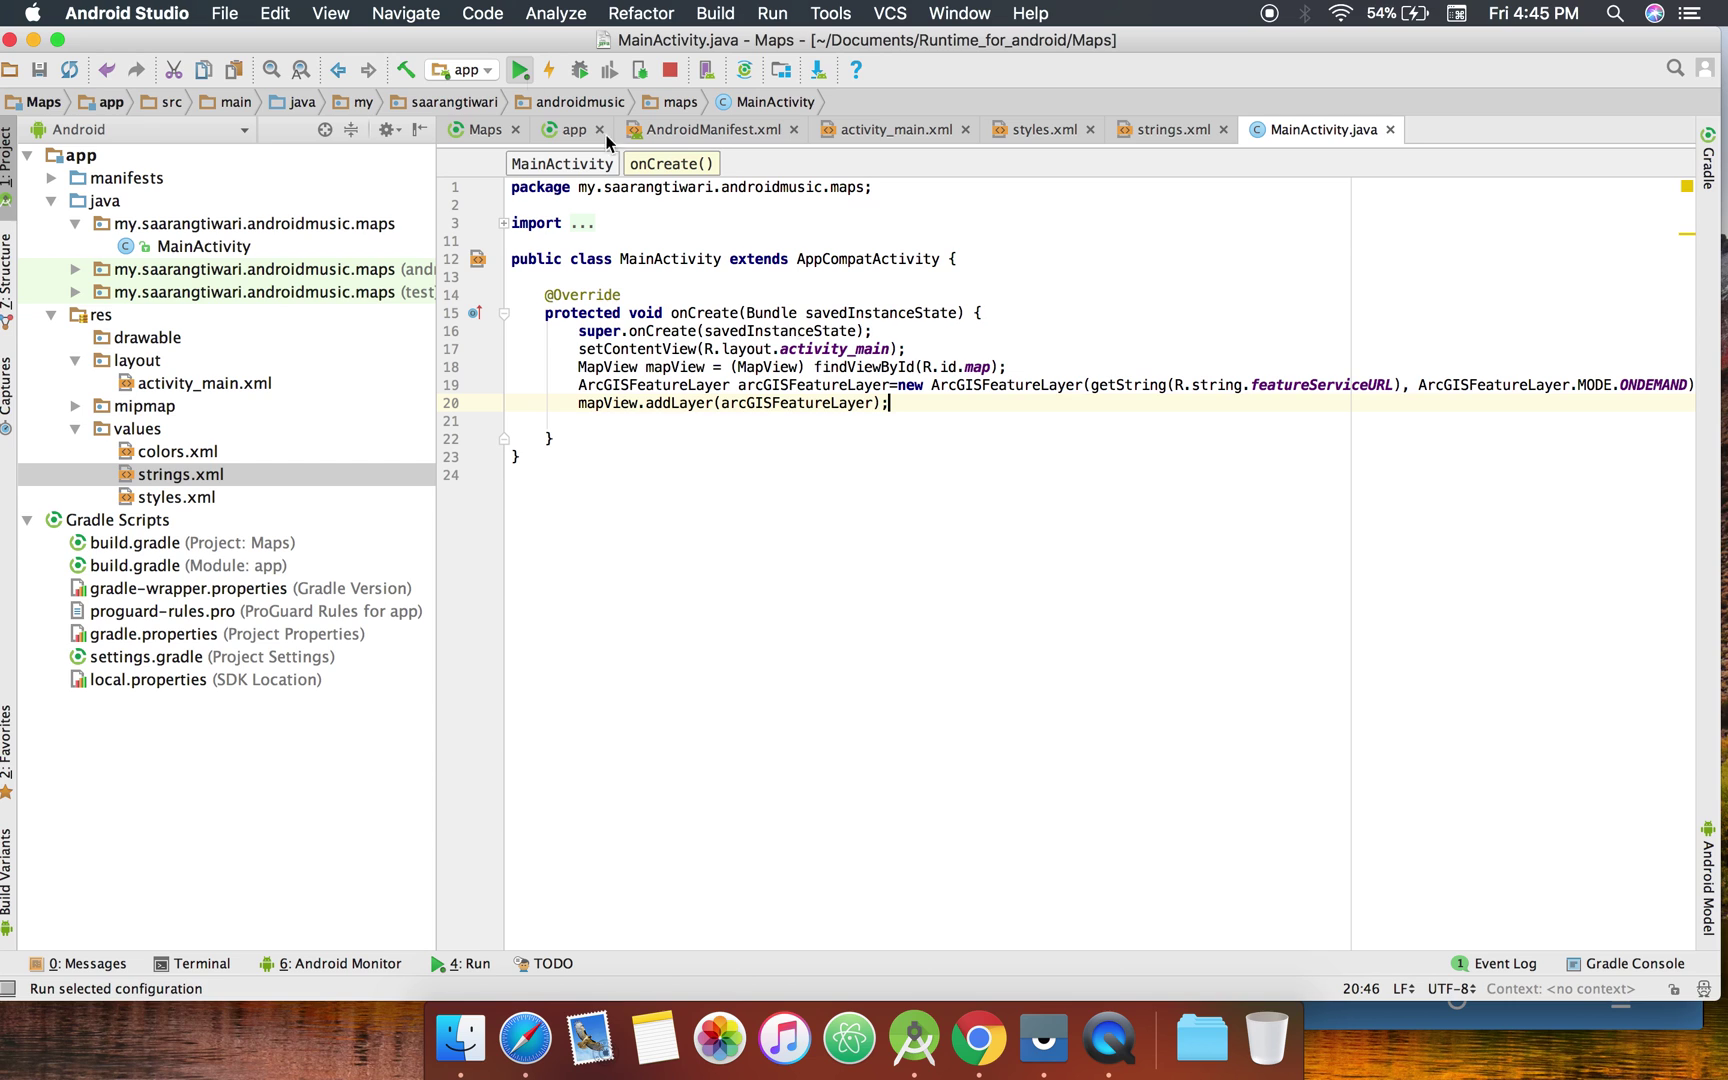
Run the rebuilt app and pan the phone map until red city points appear
left_click(1366, 1022)
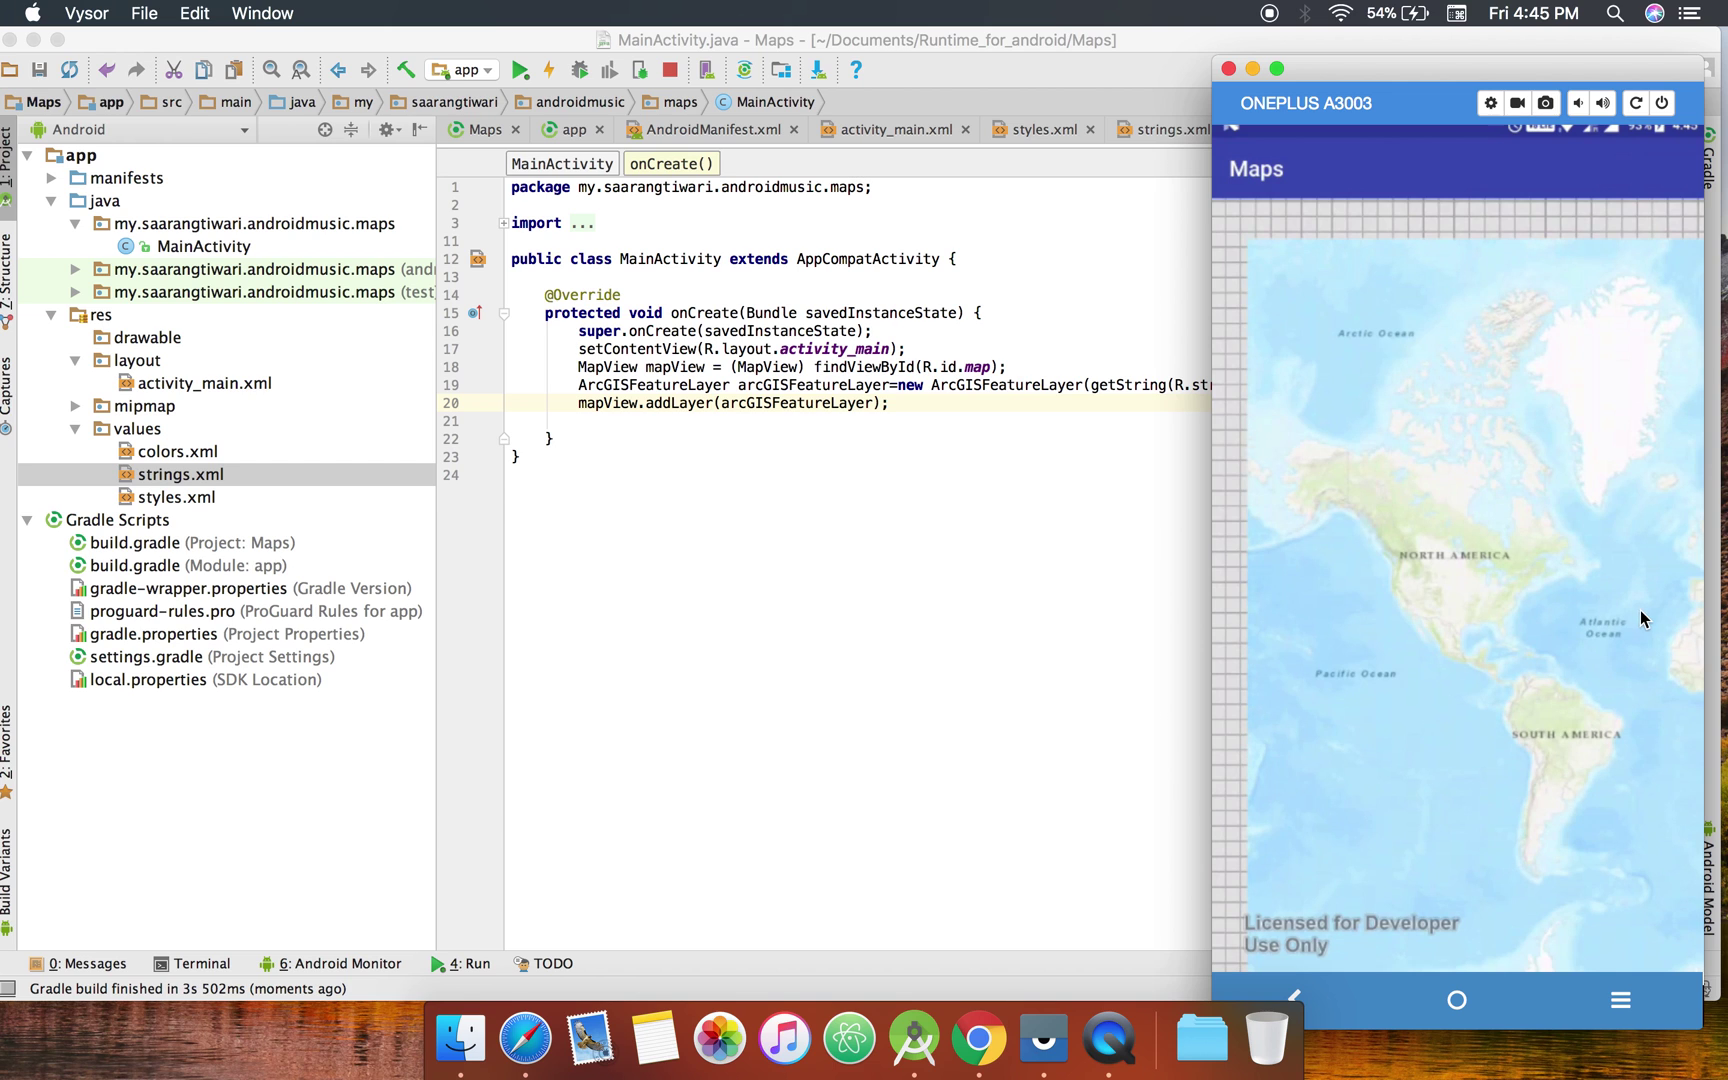
left_click_drag(1638, 613, 1387, 578)
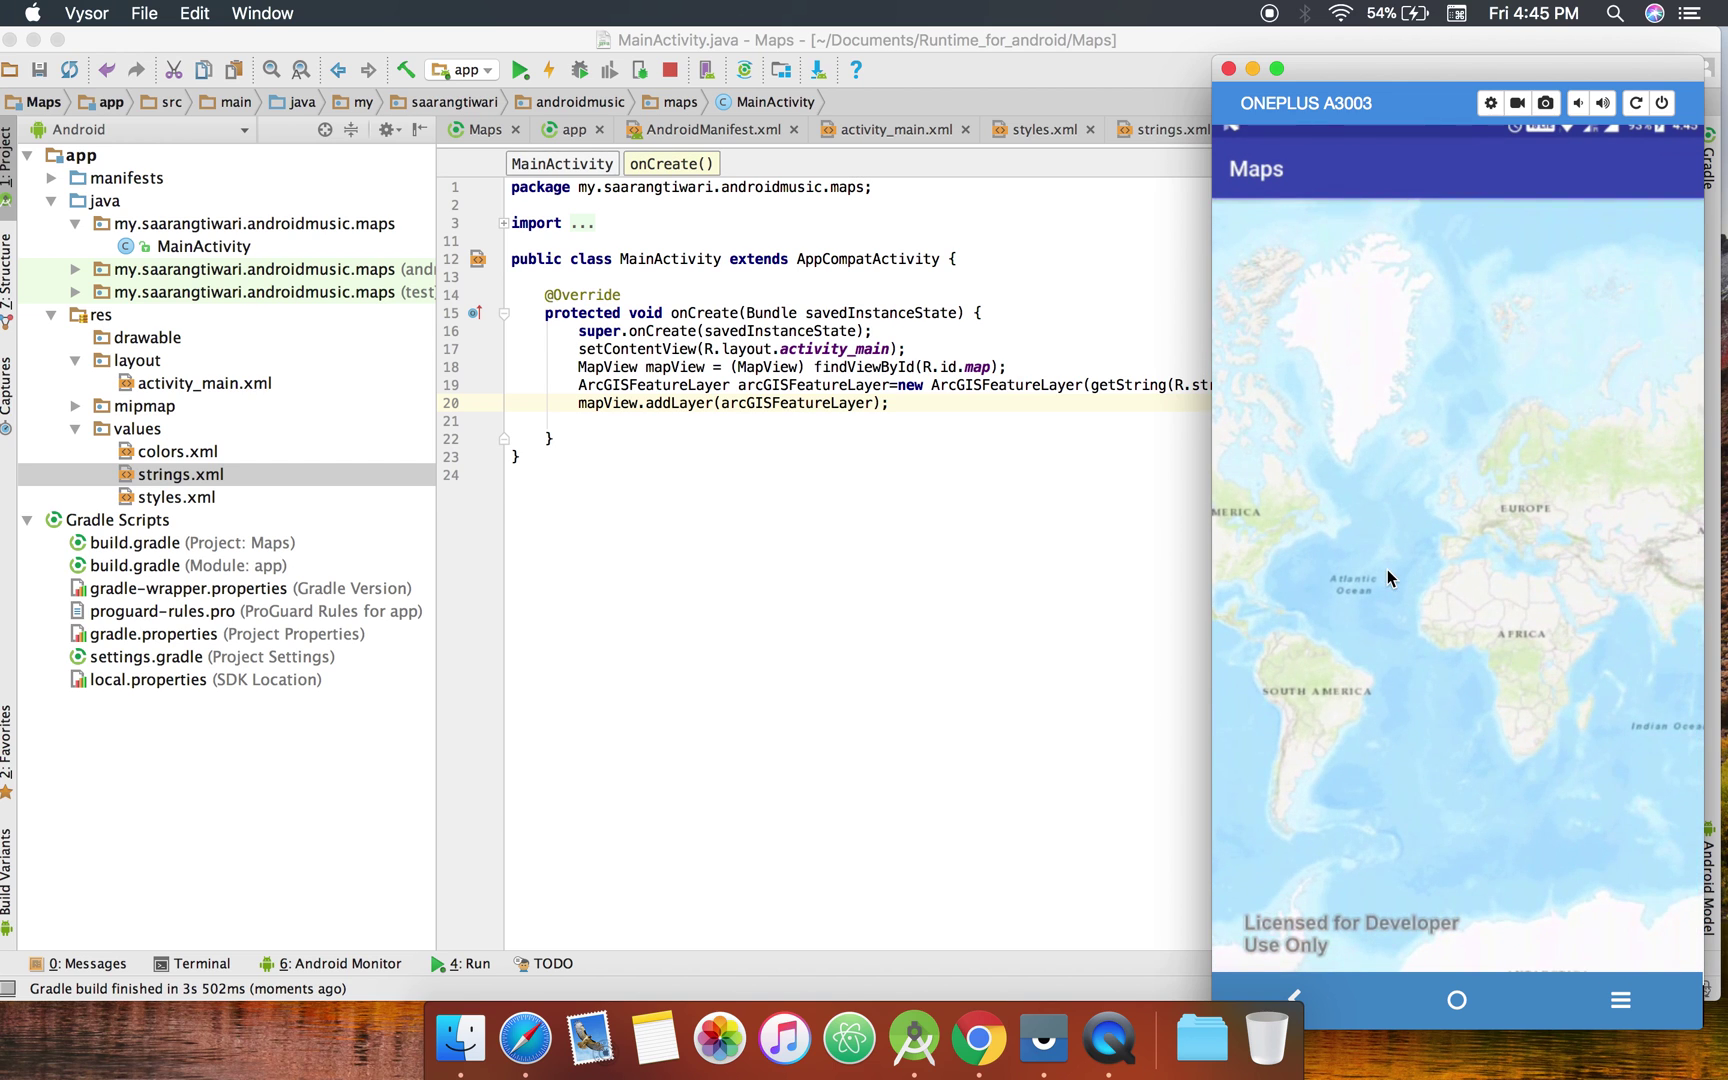
scroll(1387, 578, "down", 2)
left_click_drag(1387, 578, 1296, 578)
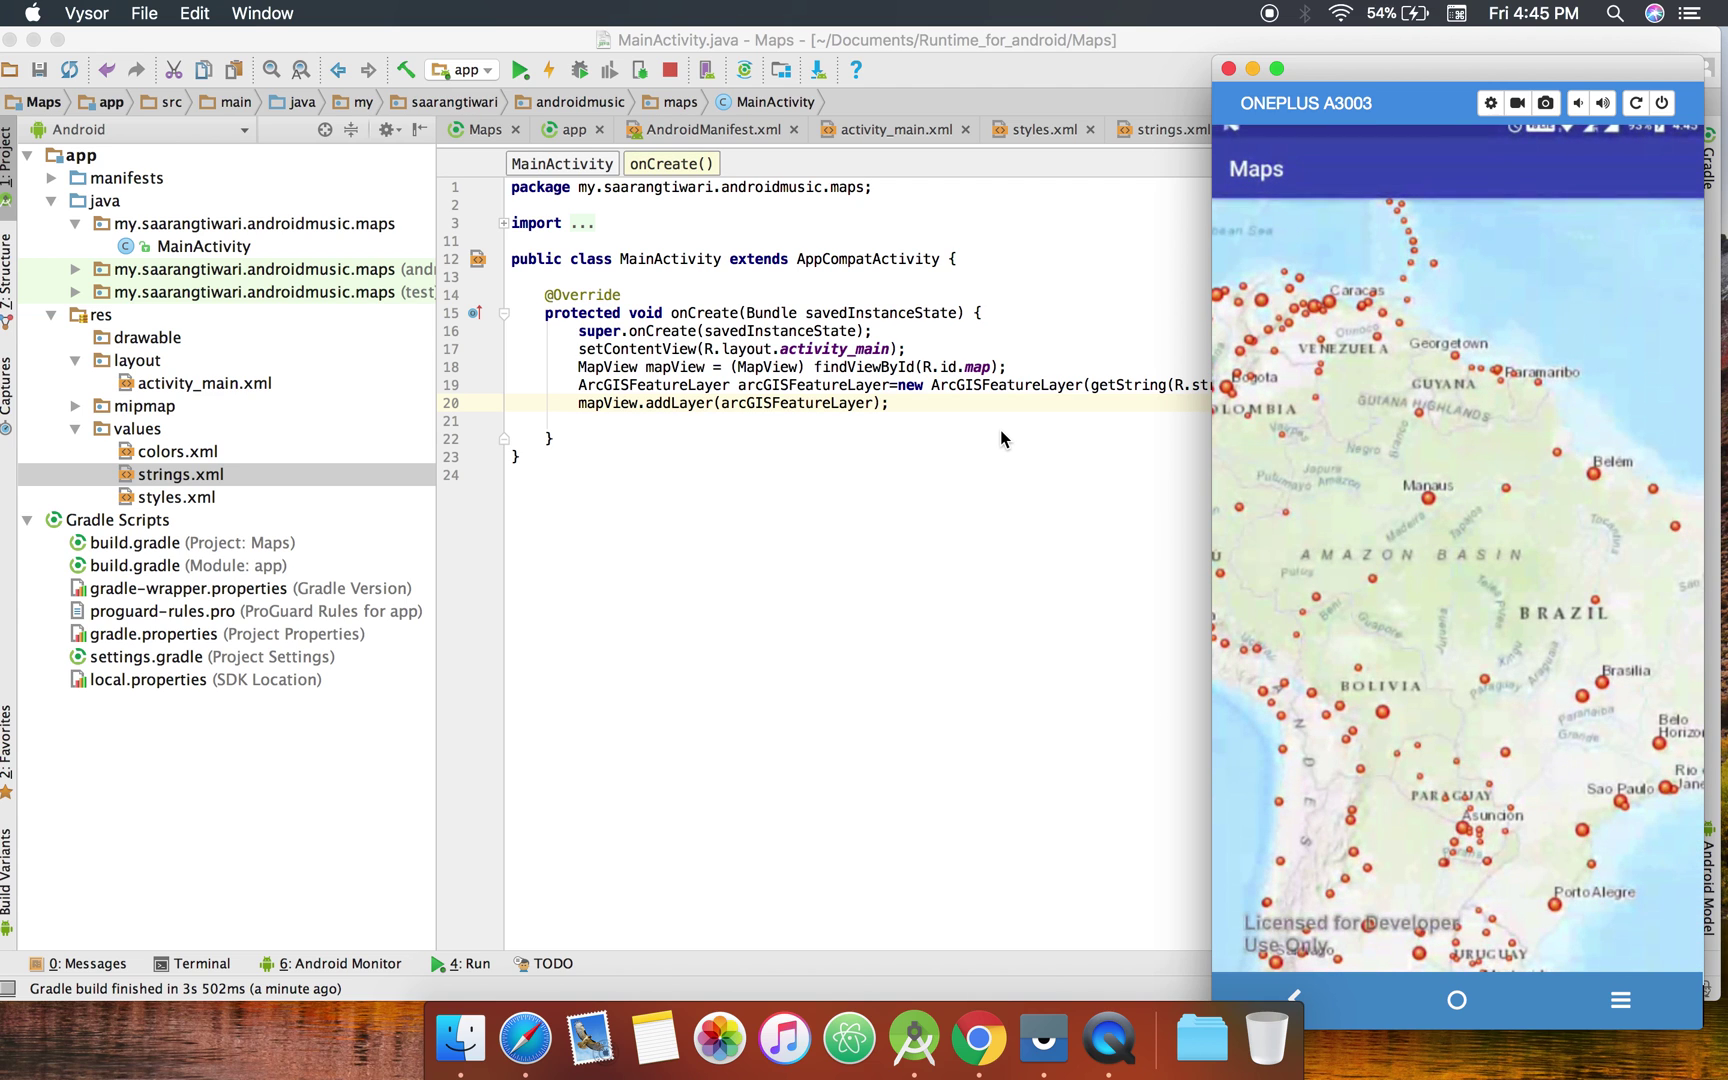
left_click(1000, 430)
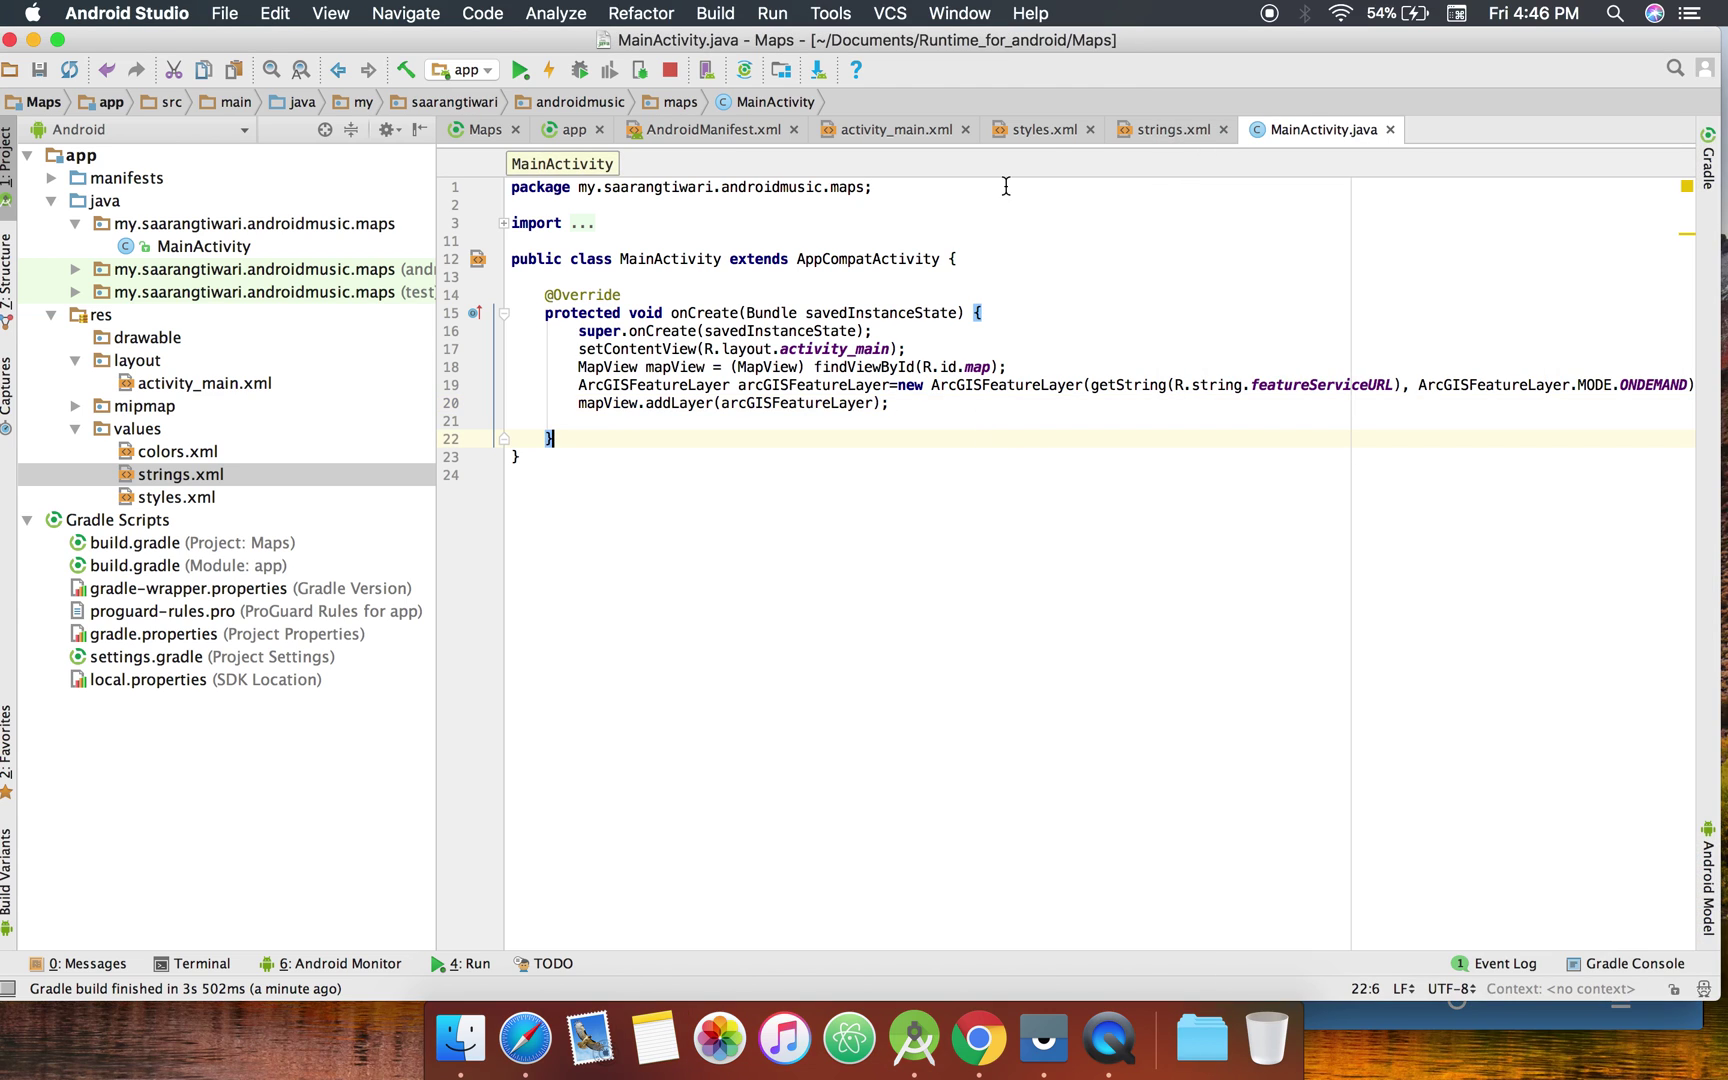
left_click(1161, 129)
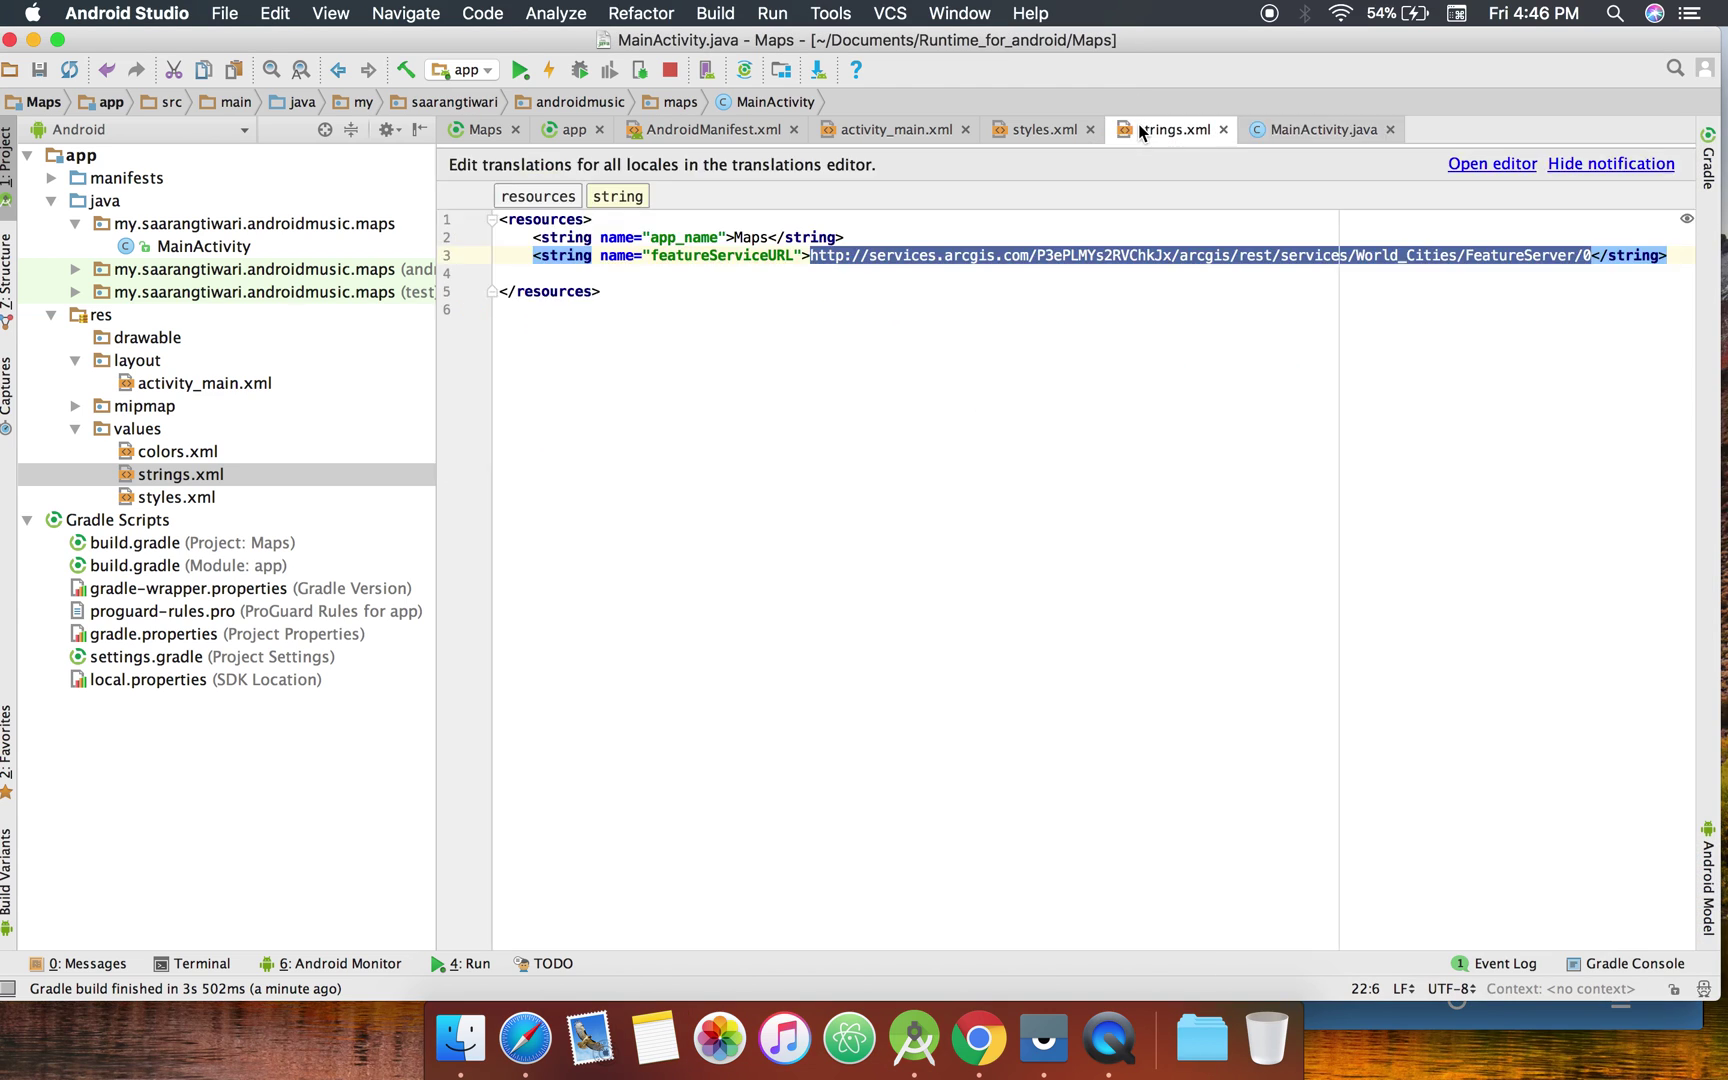
left_click(1413, 290)
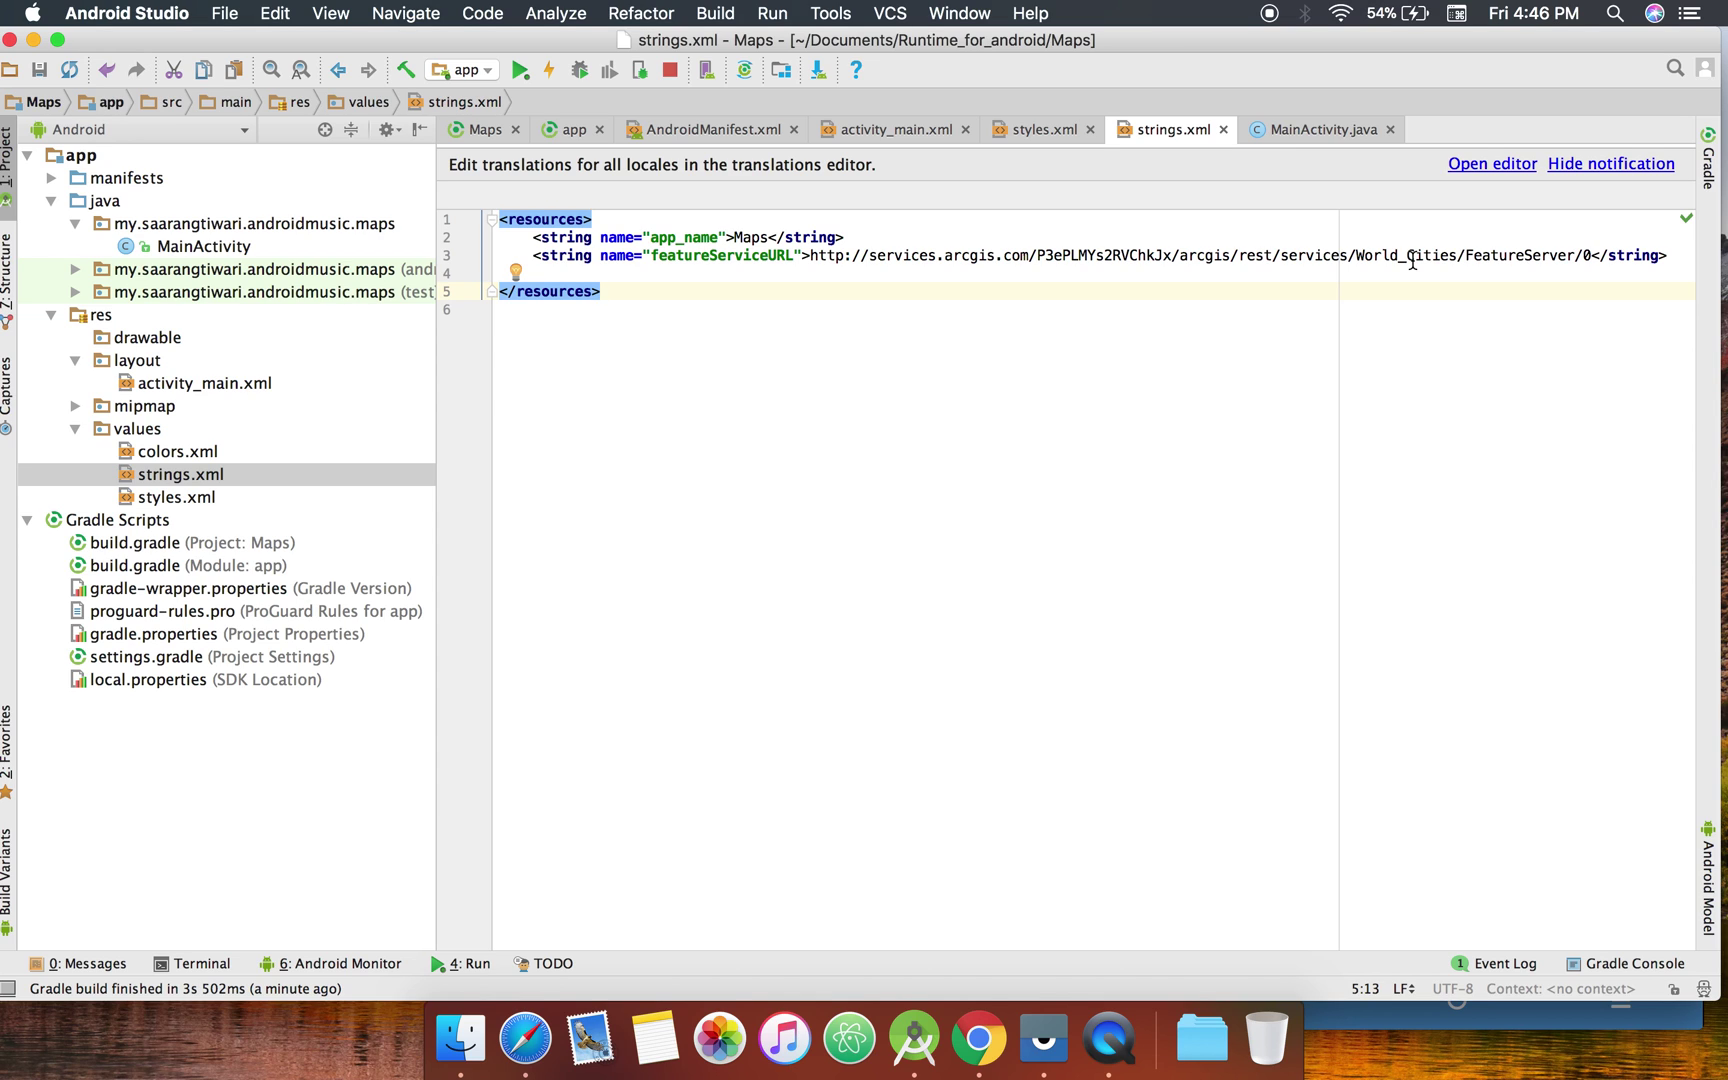
Insert the comment 'loads the feature service or any other layer on the map' above addLayer and reformat
left_click(1316, 129)
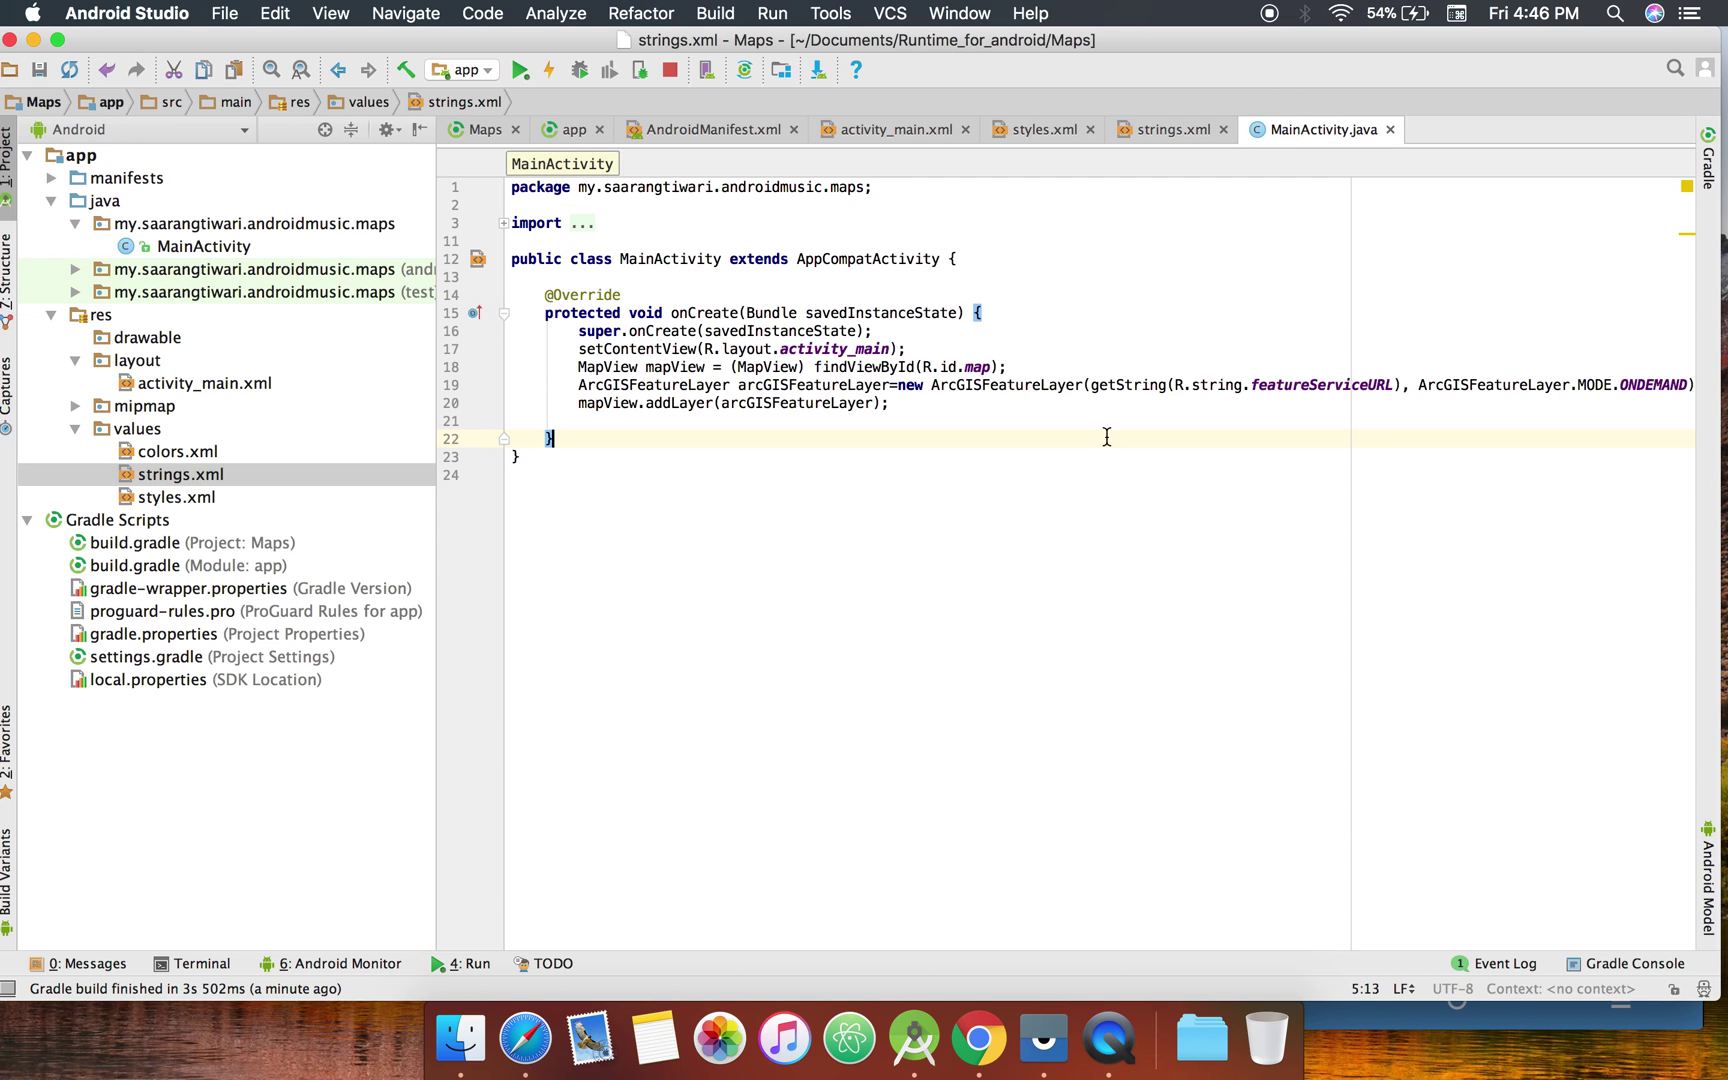
double_click(654, 385)
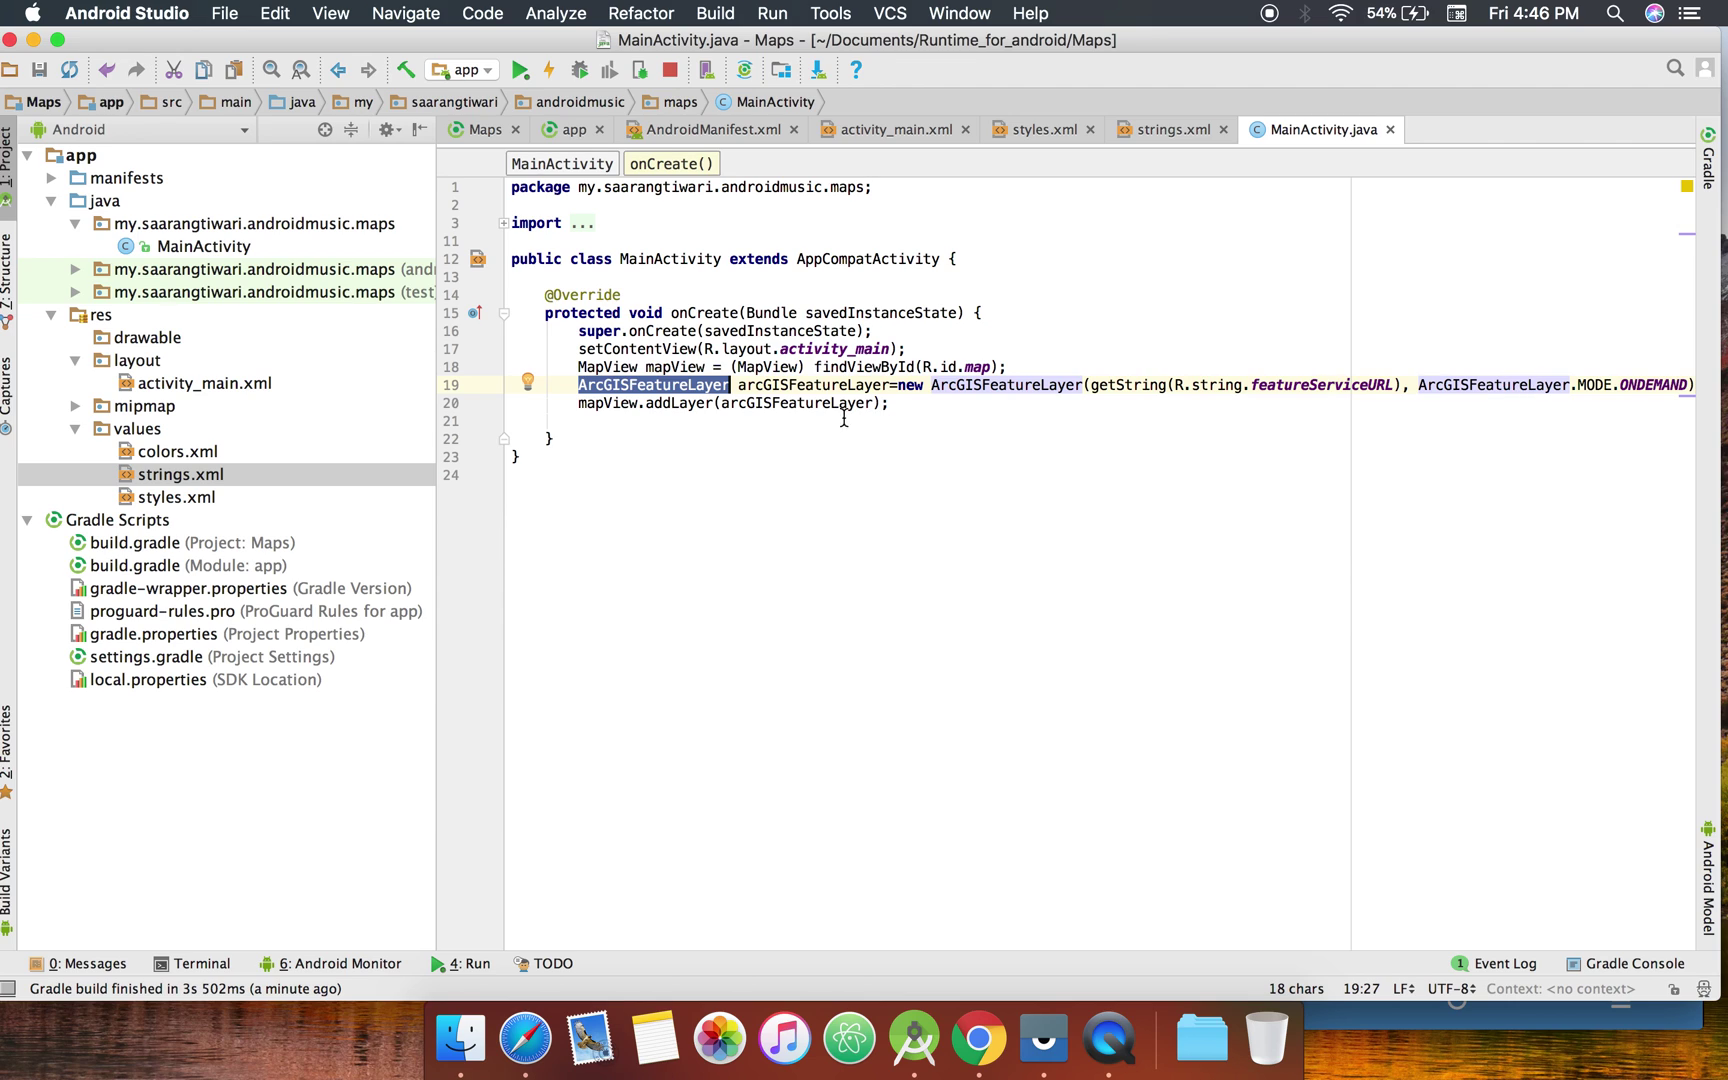
left_click(578, 402)
key("Return")
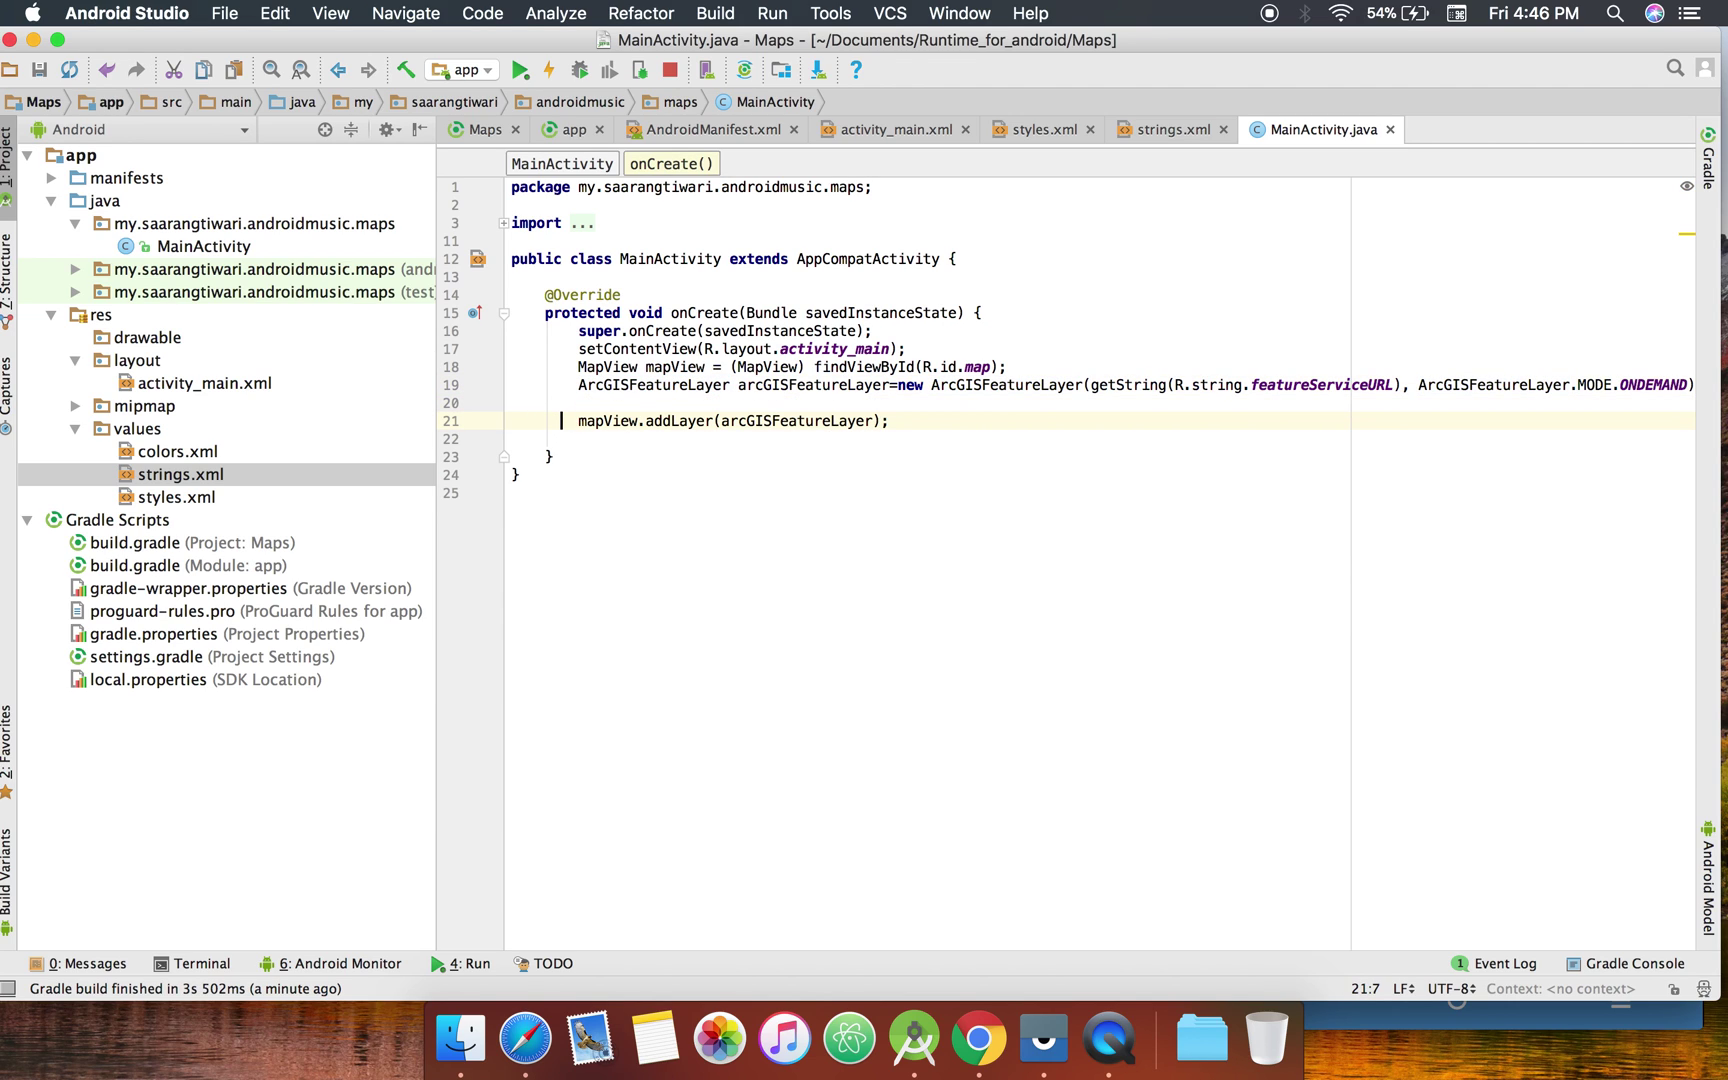
key("Up")
type("// loads the ")
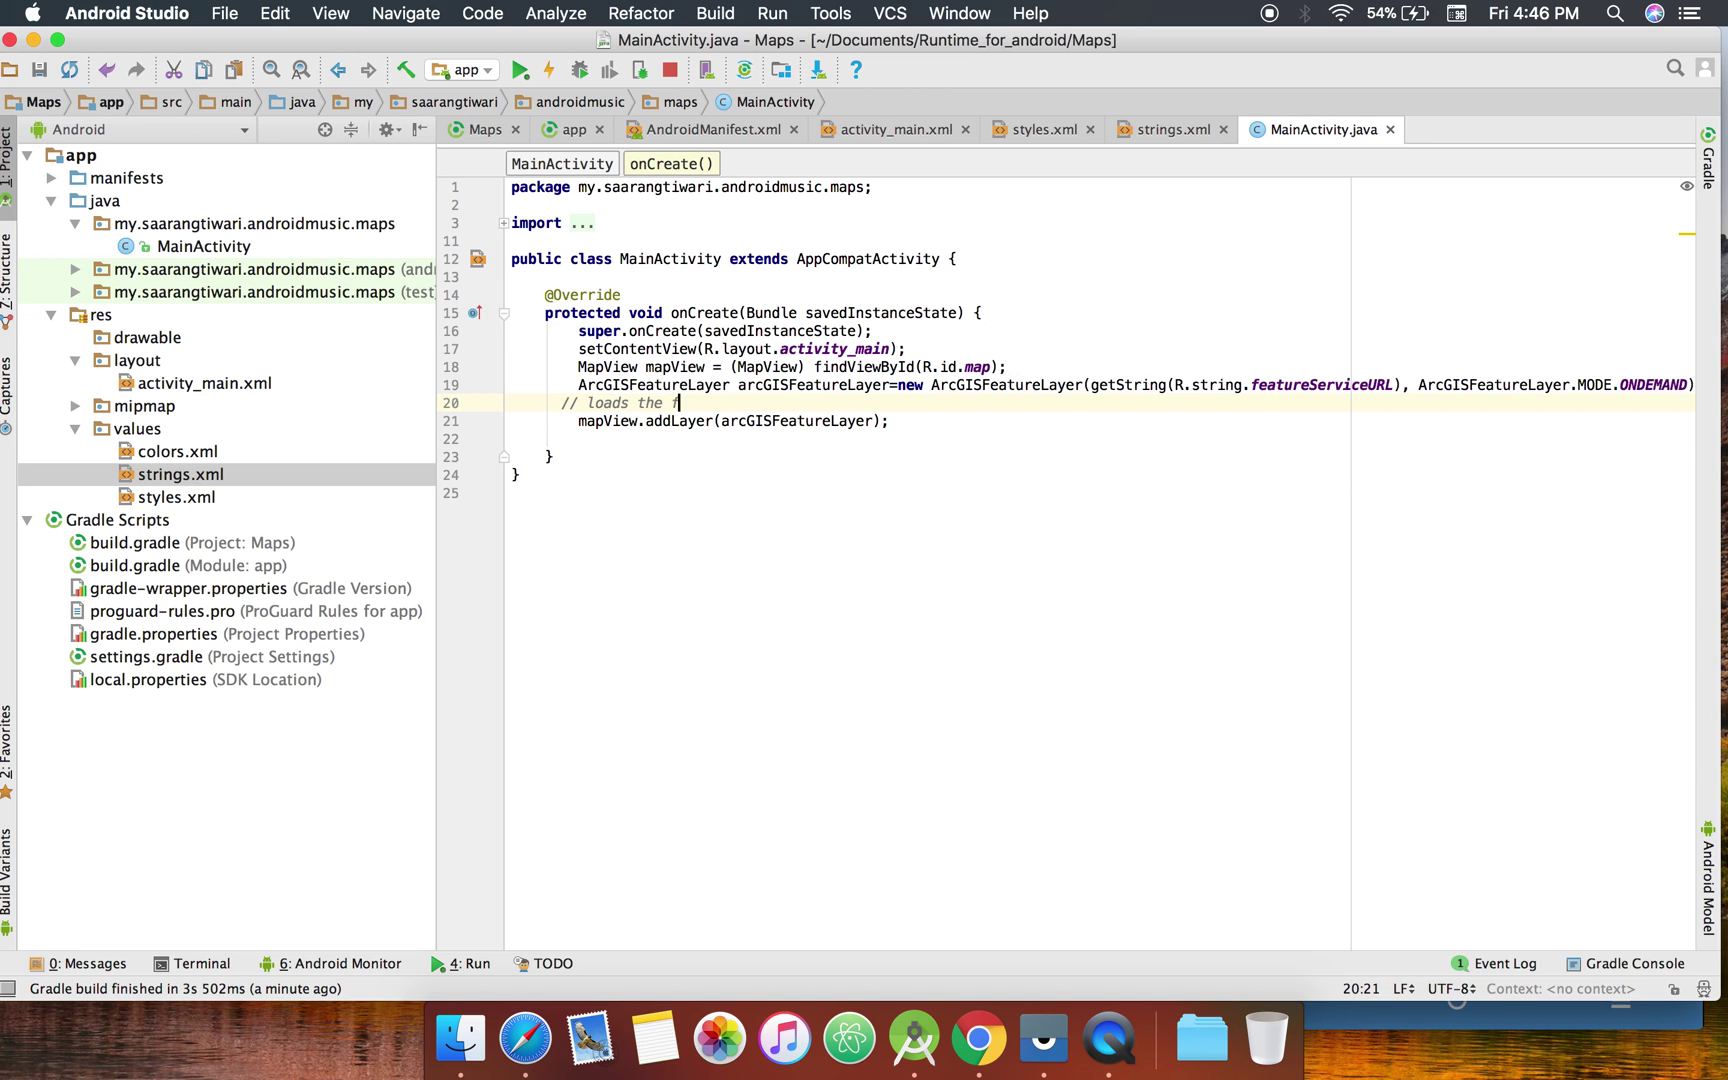
type("feature service ")
type("or any o")
type("ther la")
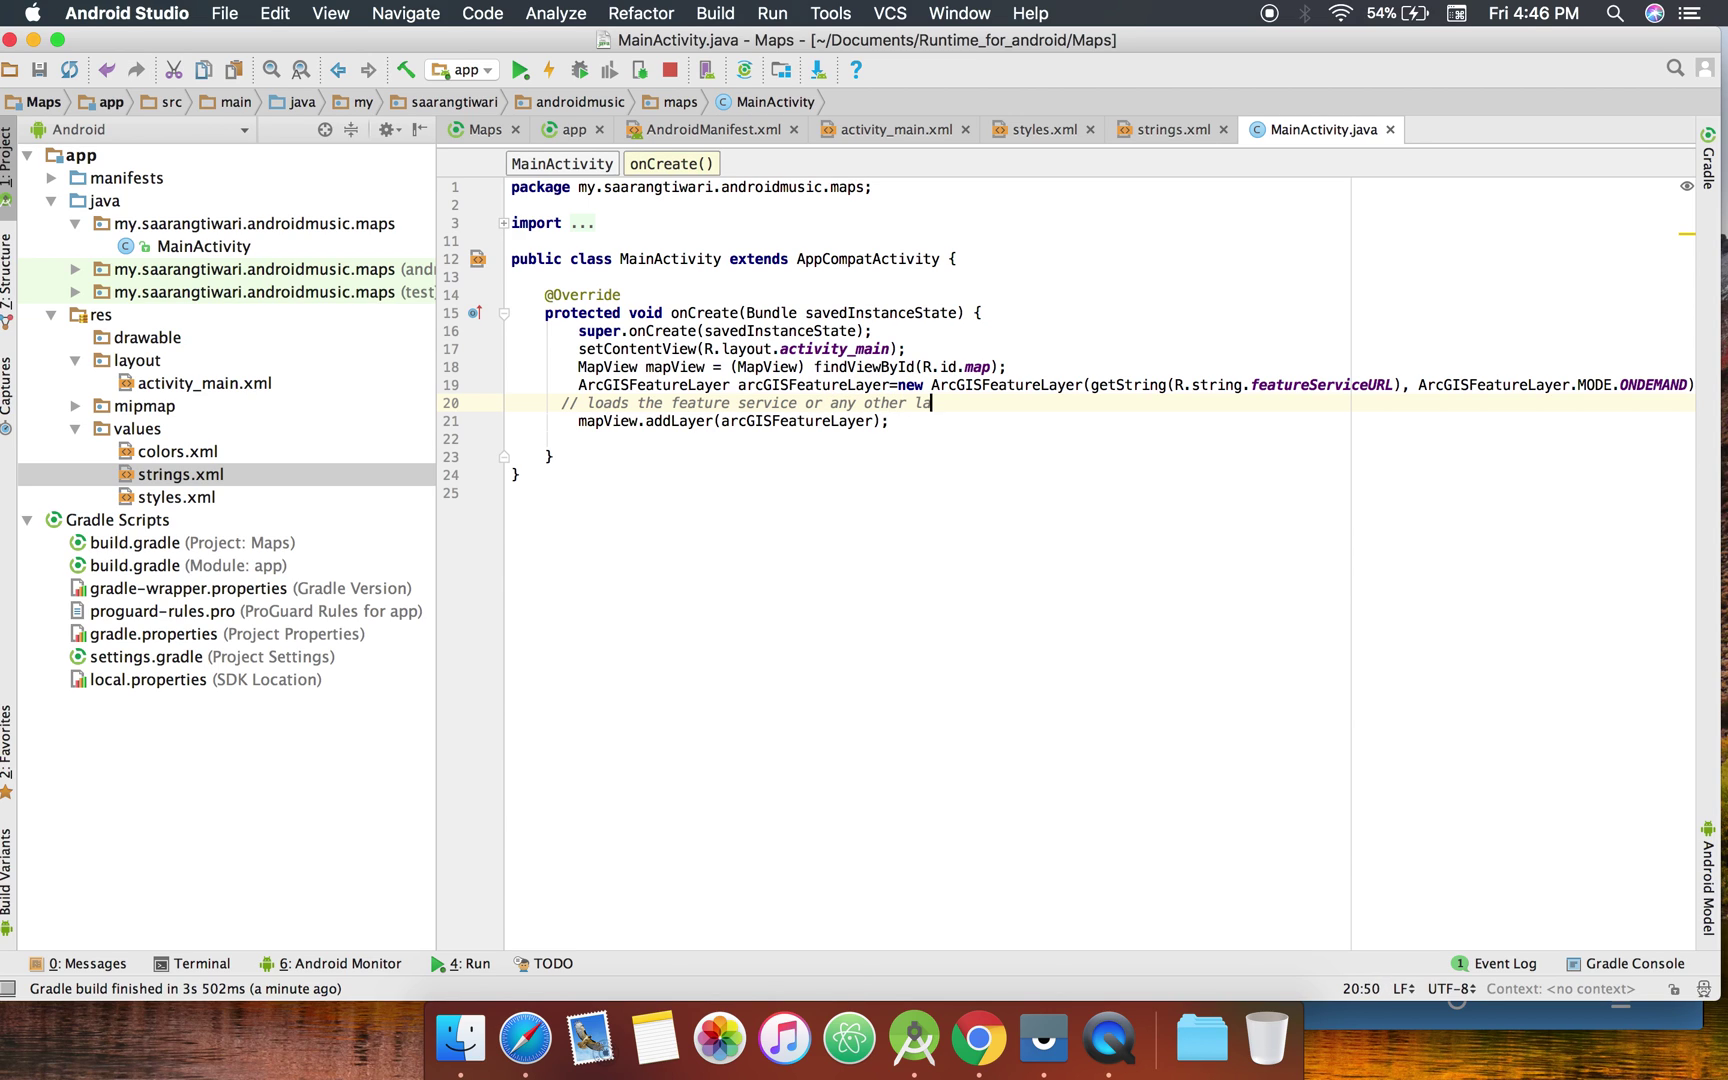
type("yer on the map")
key("alt+super+l")
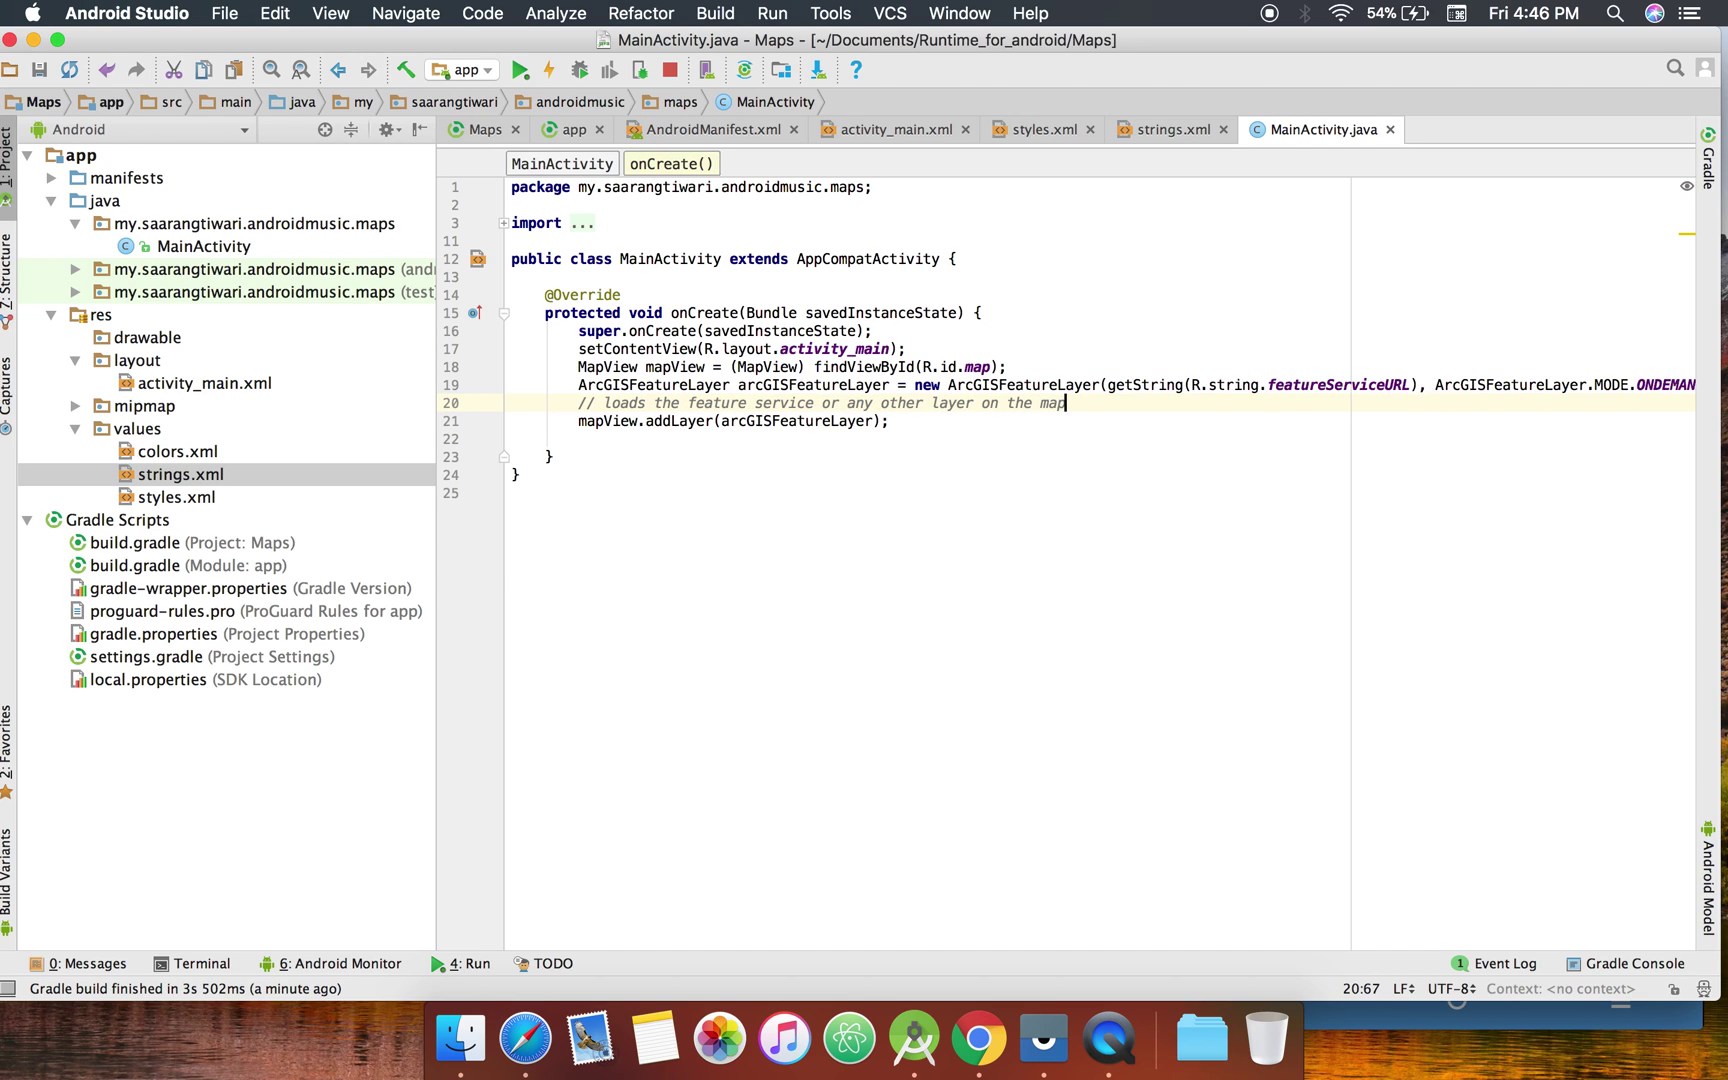